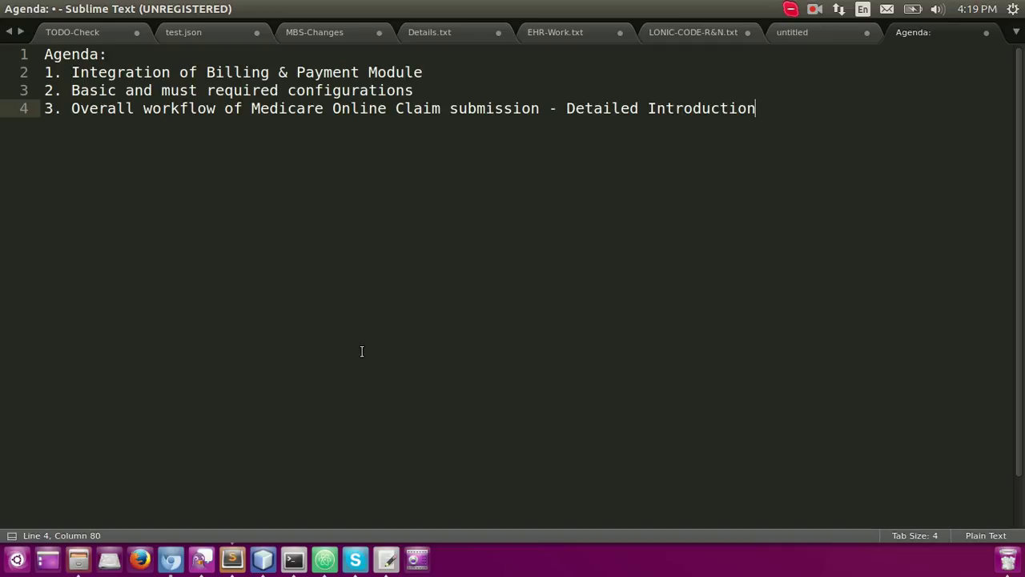
# Switch from the Sublime Text agenda to the Kare Portal calendar in Chromium.
pyautogui.click(170, 561)
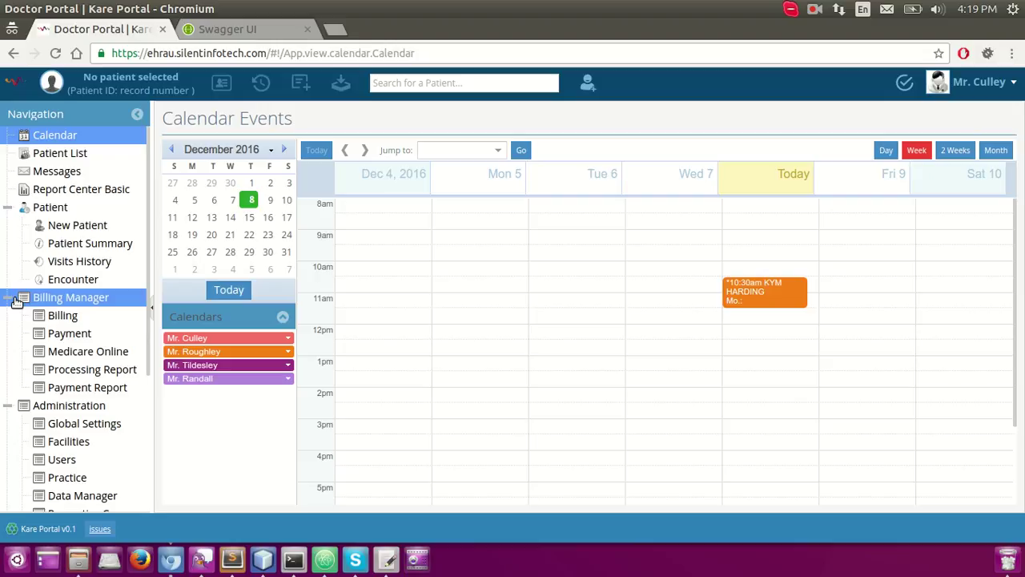
# Review the primary clinic's facility details, noting Location Id LOC002, and close without saving.
pyautogui.scroll(-5, 17, 301)
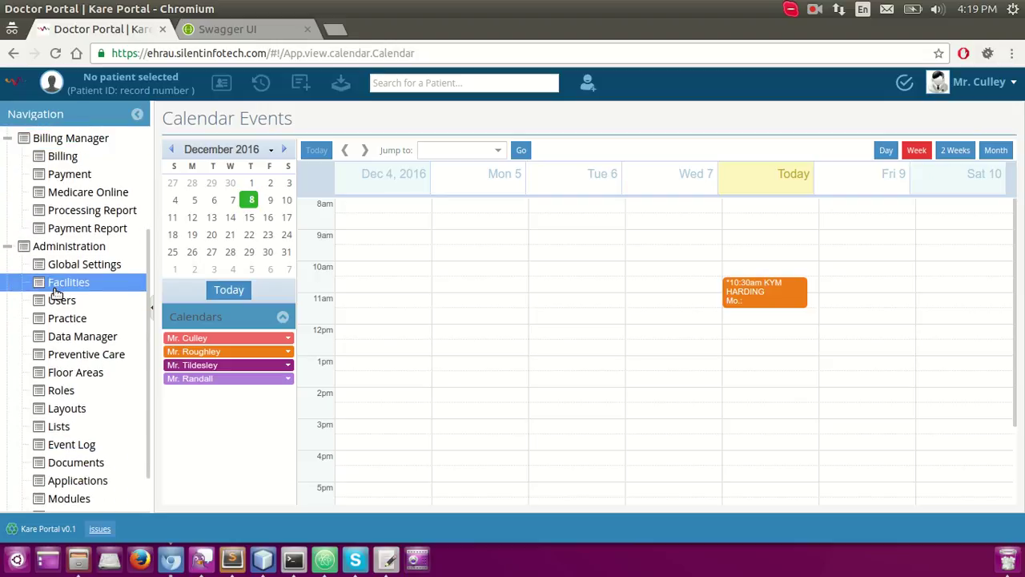
pyautogui.click(59, 283)
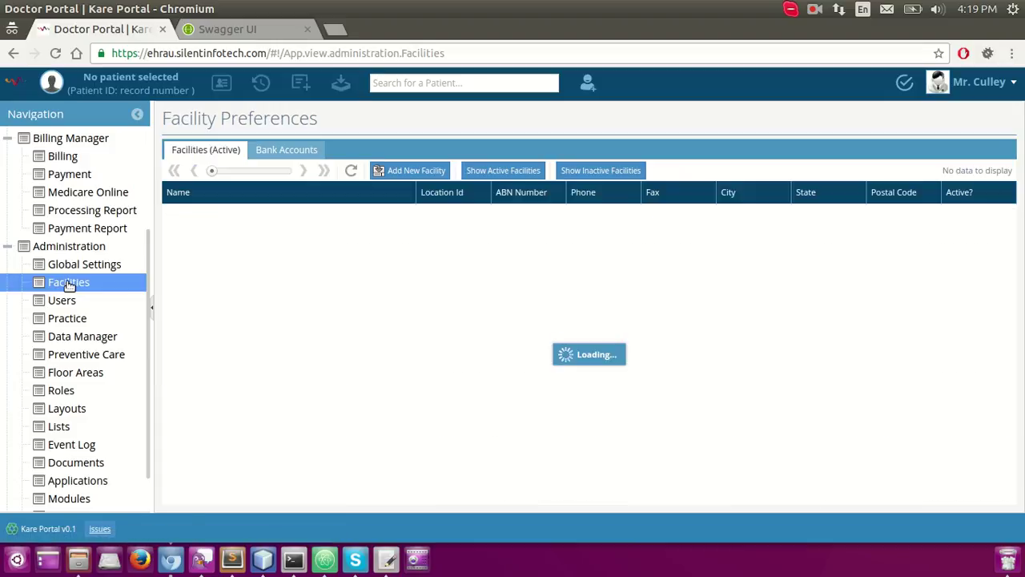
pyautogui.click(333, 213)
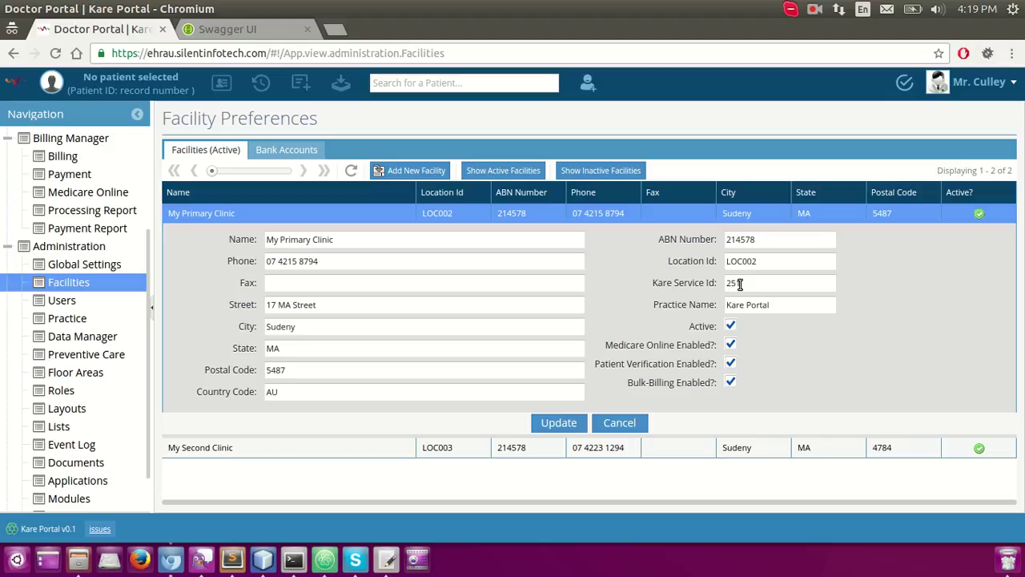
pyautogui.doubleClick(743, 261)
pyautogui.click(622, 421)
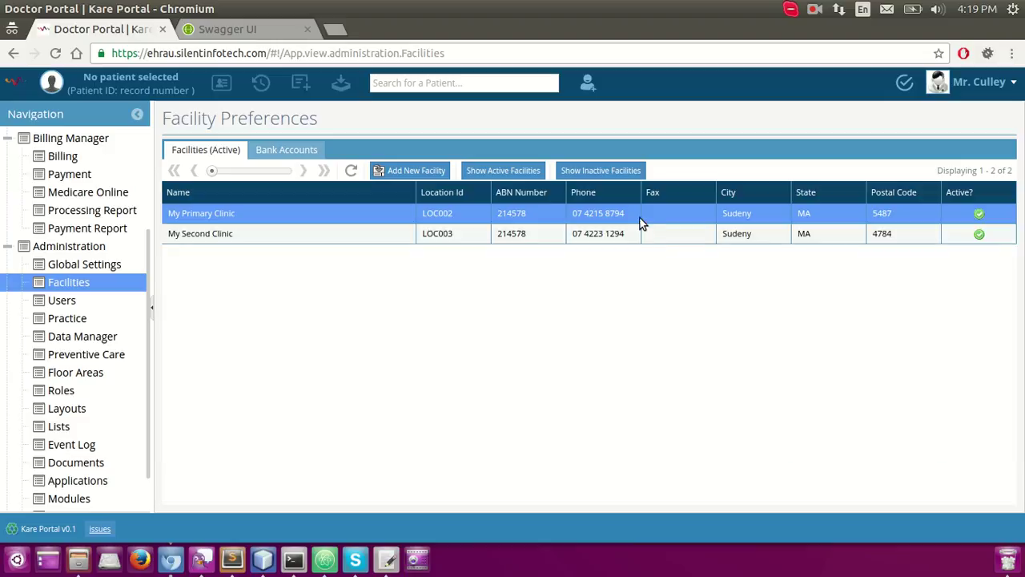
# Check My Second Clinic and the NAB bank account unchanged, ending on user preferences.
pyautogui.click(638, 232)
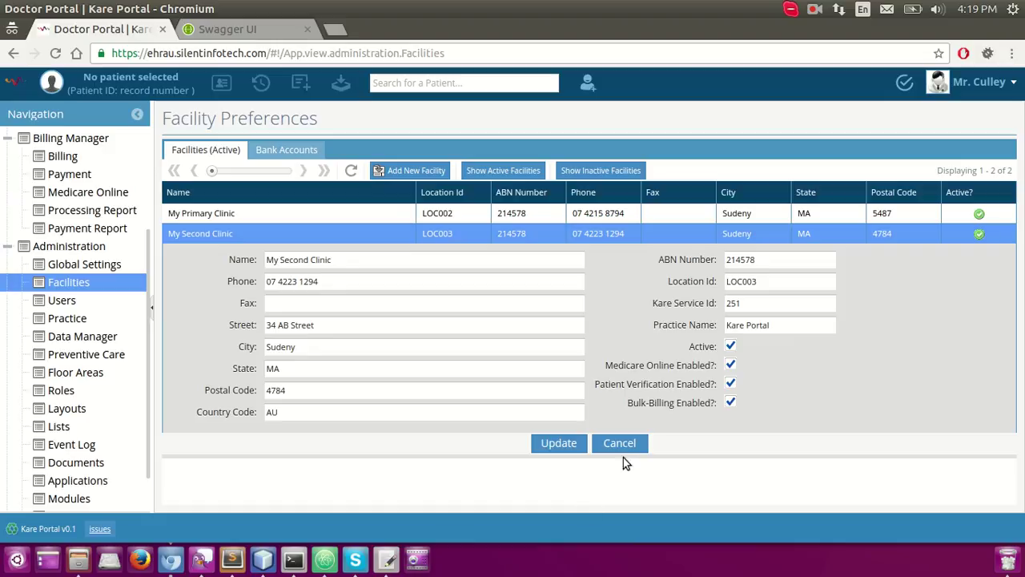
pyautogui.click(621, 444)
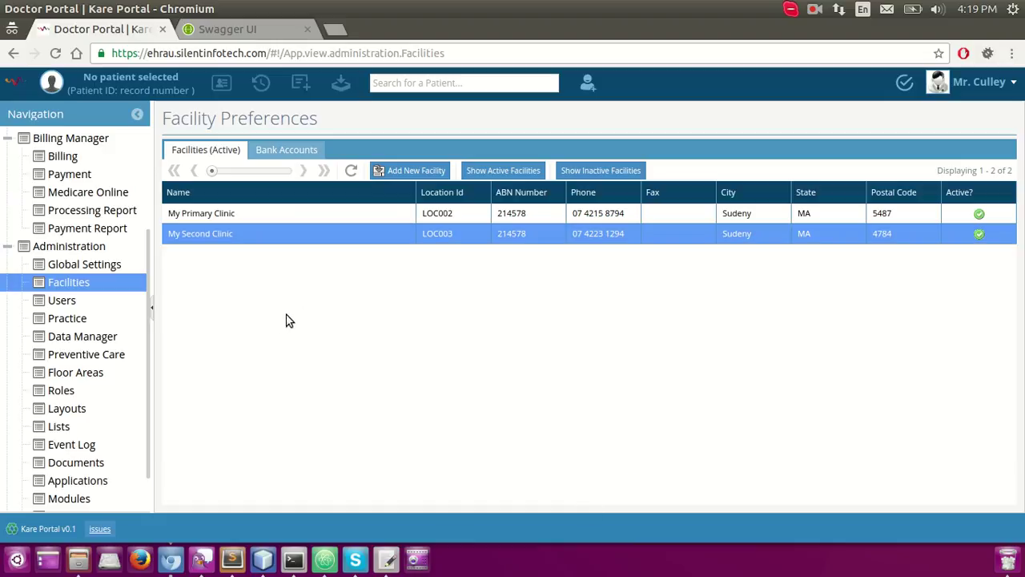
pyautogui.click(298, 154)
pyautogui.click(289, 216)
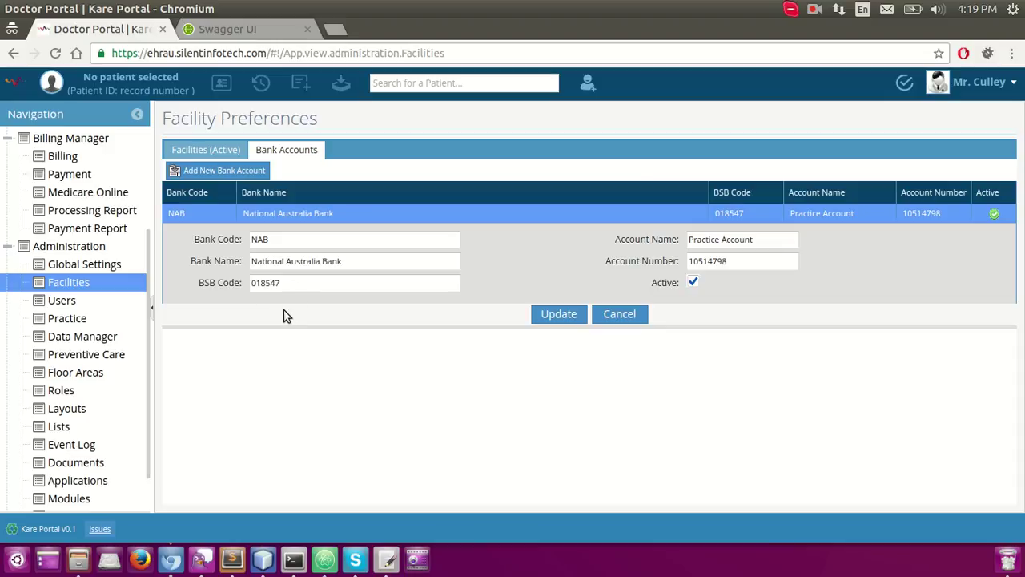
pyautogui.click(611, 314)
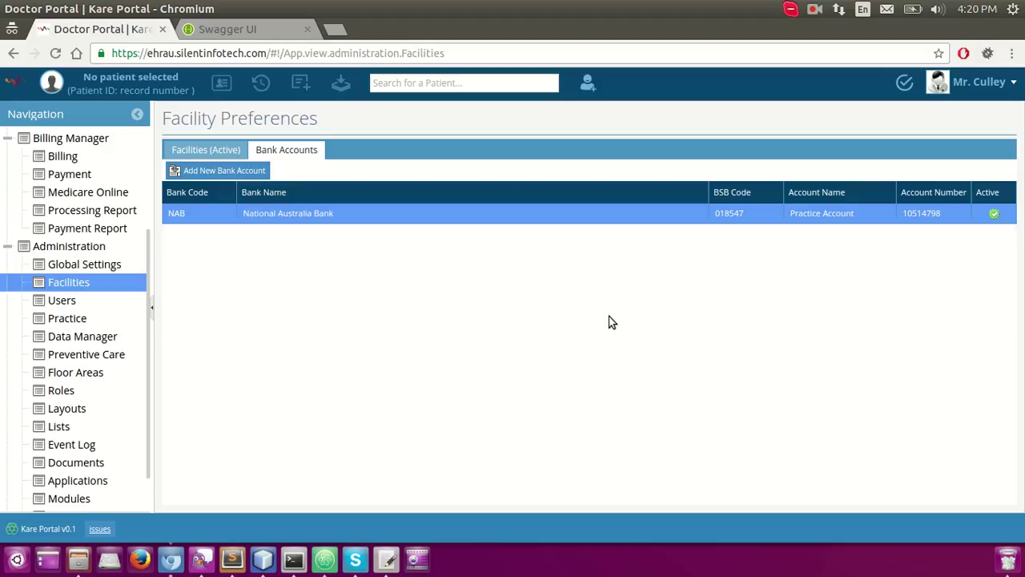
pyautogui.click(107, 300)
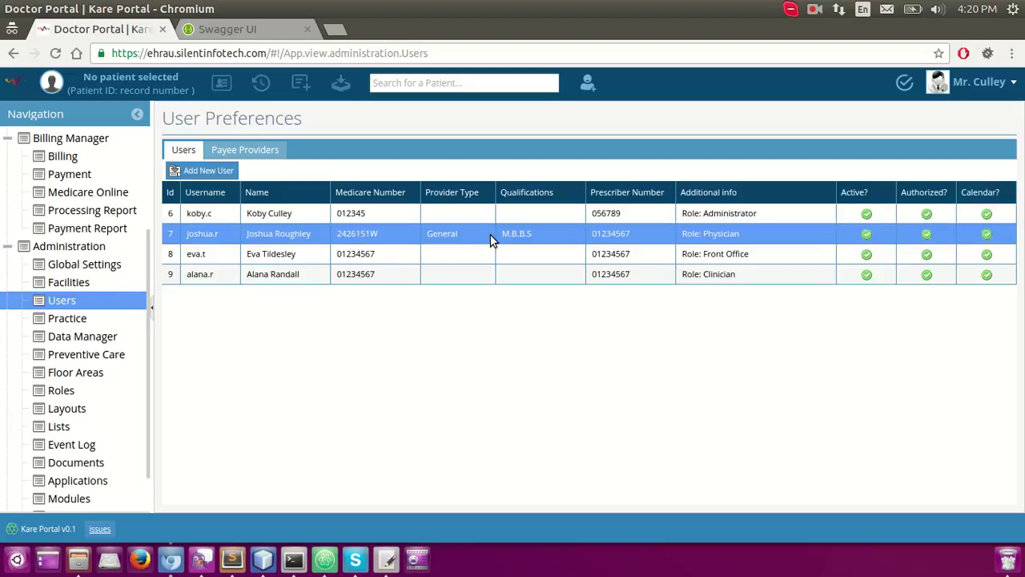
# Inspect the physician user's Medicare provider number and close the record without saving.
pyautogui.click(492, 233)
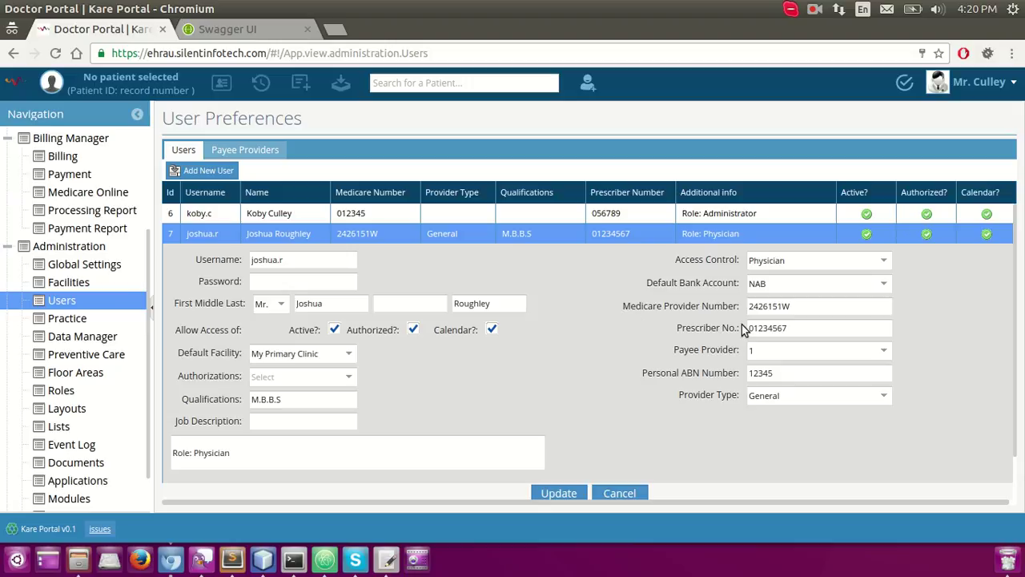
pyautogui.click(733, 308)
pyautogui.scroll(-1, 694, 377)
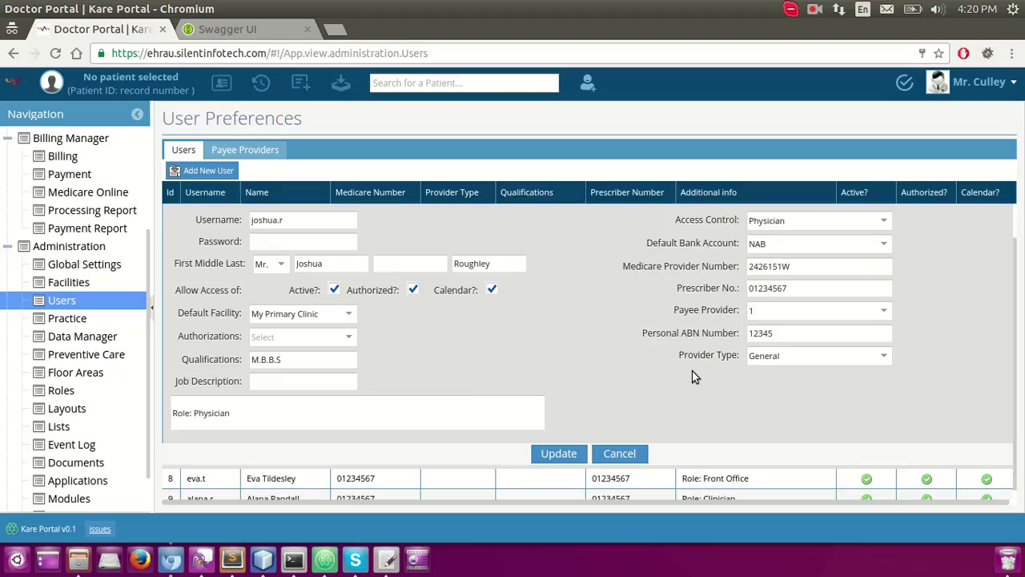
pyautogui.doubleClick(770, 266)
pyautogui.click(620, 454)
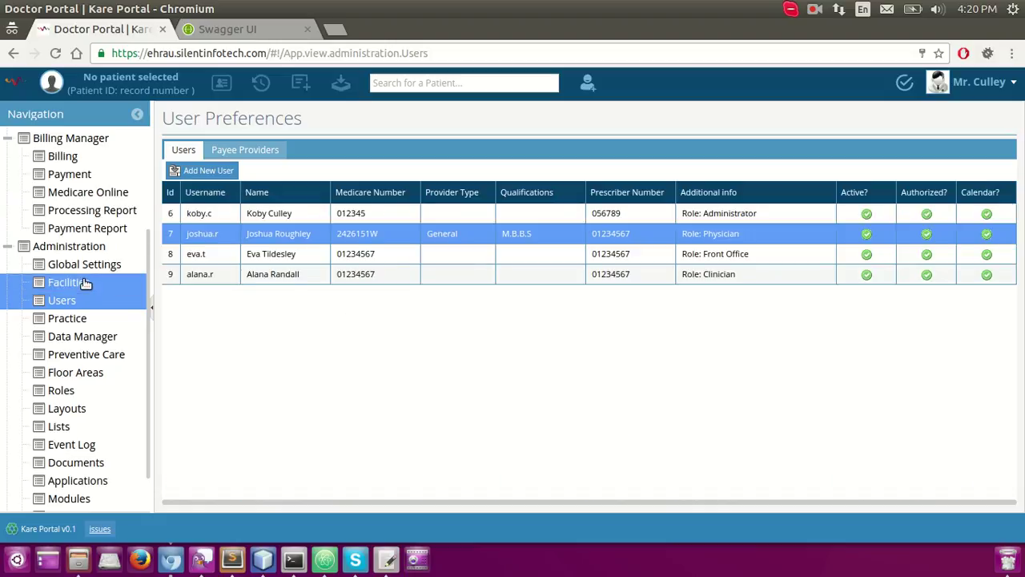
pyautogui.scroll(4, 86, 282)
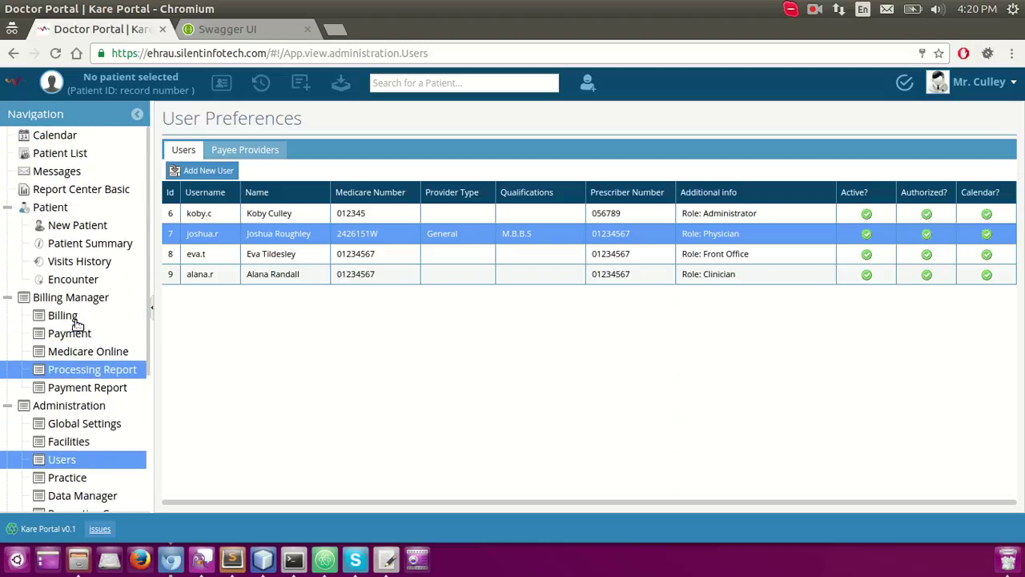
# Open the first patient's summary and point out the Medicare number and card reference.
pyautogui.click(80, 153)
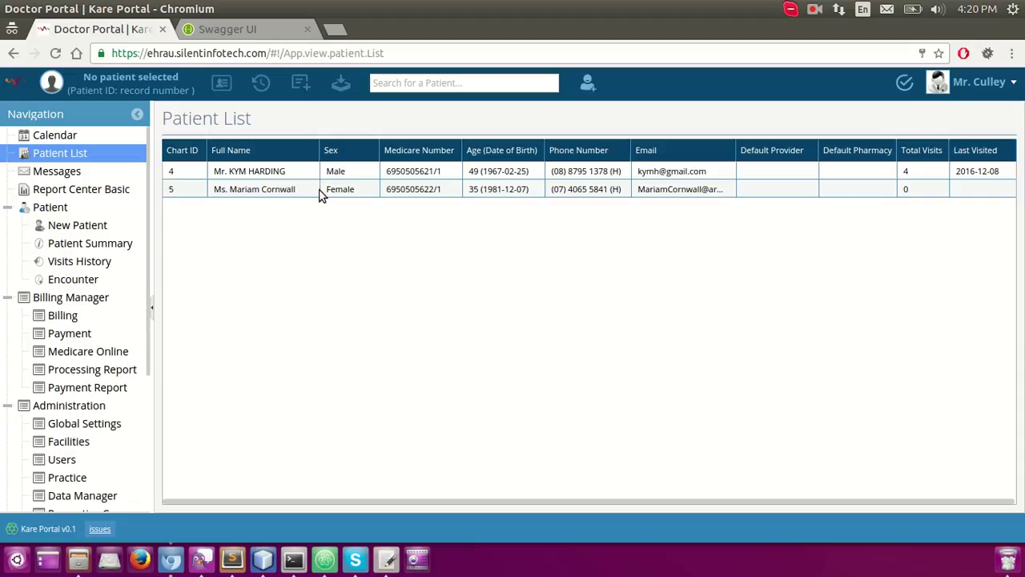
pyautogui.click(326, 175)
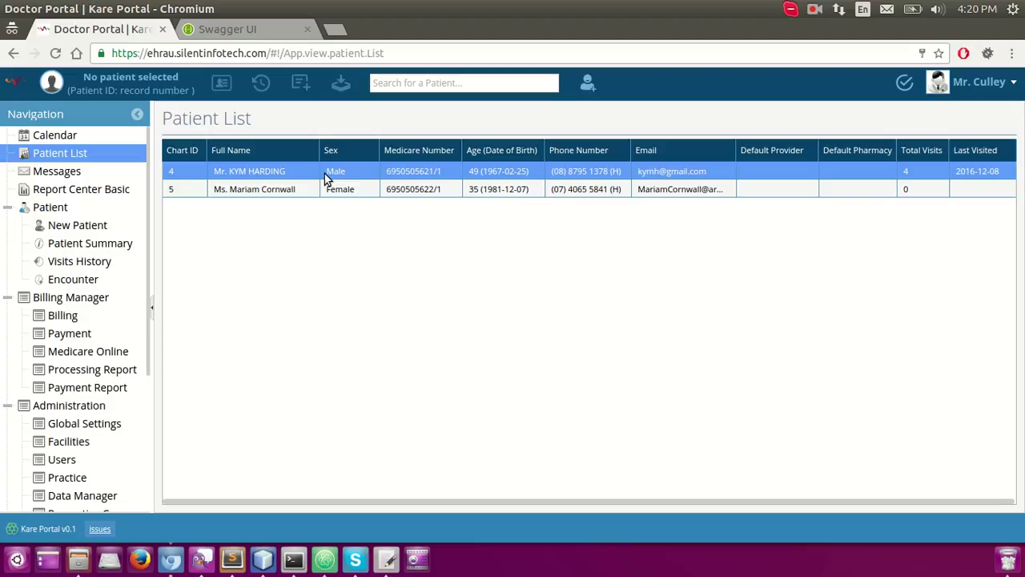
pyautogui.doubleClick(324, 173)
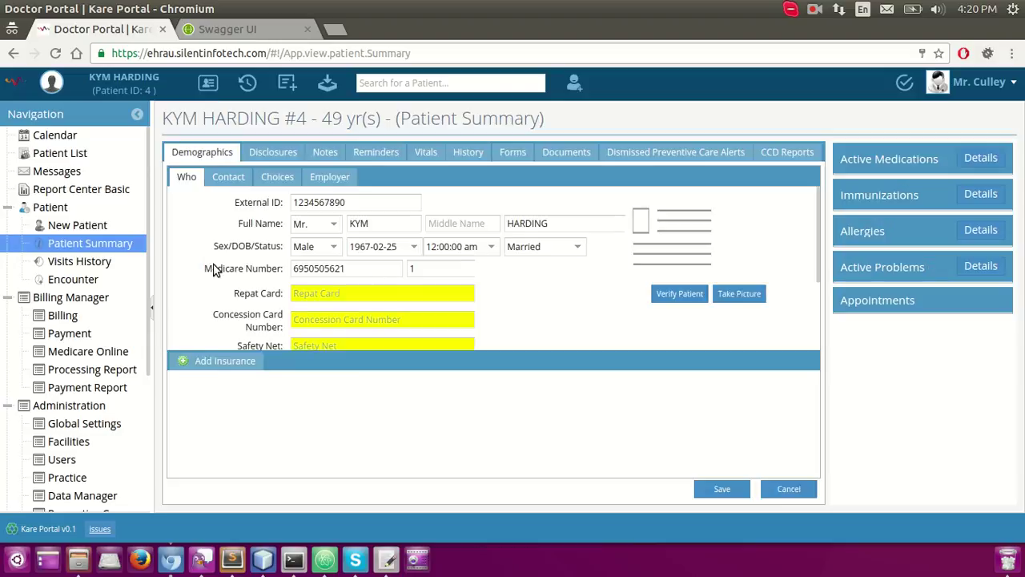
pyautogui.moveTo(205, 273); pyautogui.dragTo(279, 273)
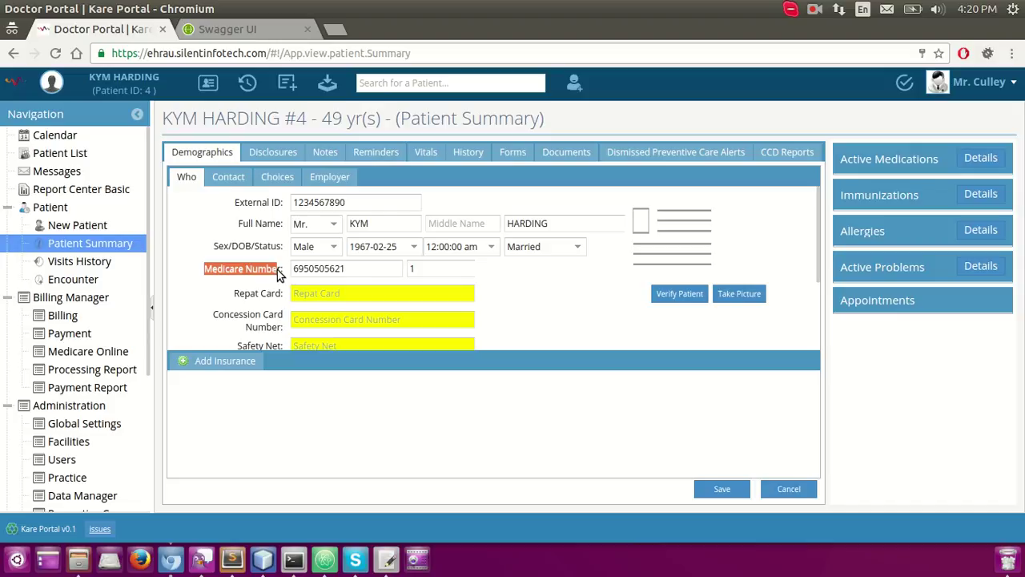
pyautogui.click(421, 270)
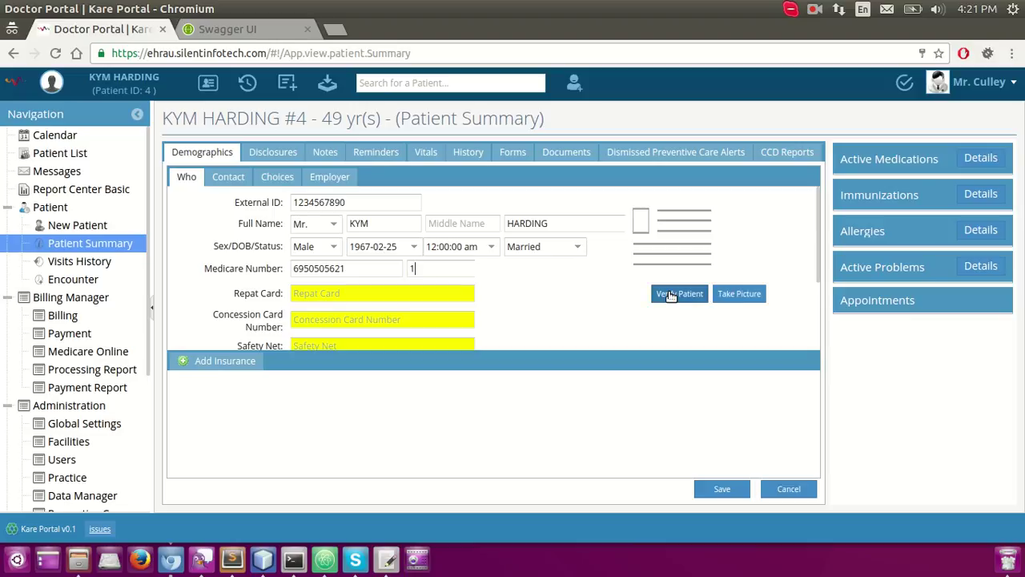
# Attempt Medicare verification, then decline re-verifying the already verified patient.
pyautogui.click(671, 294)
pyautogui.click(480, 339)
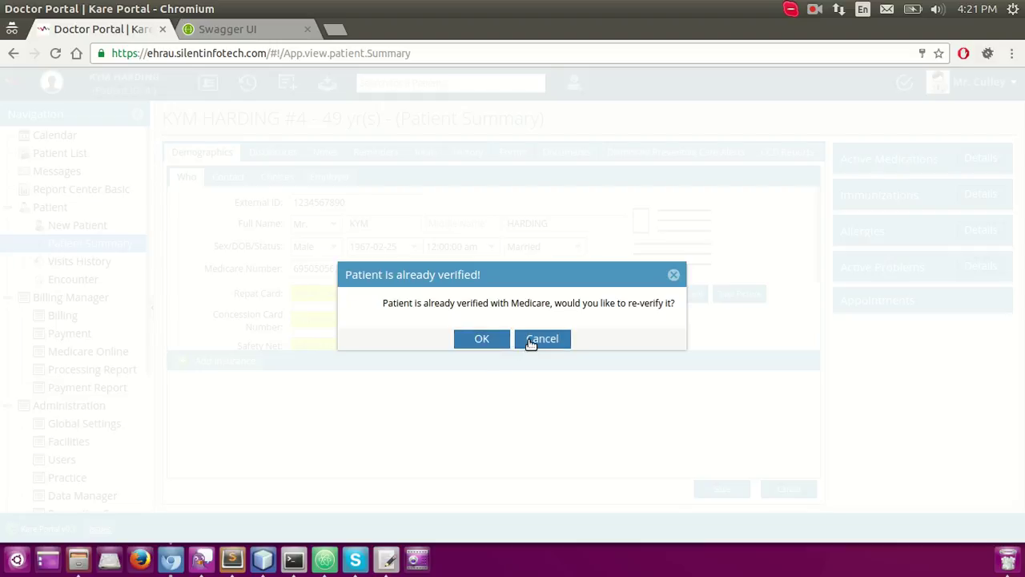
pyautogui.click(530, 340)
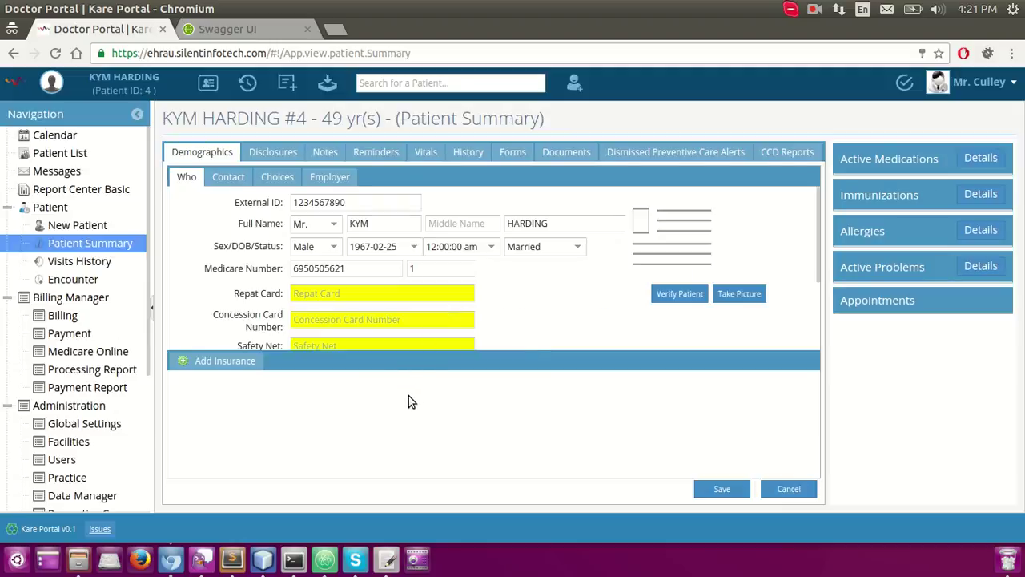
pyautogui.doubleClick(313, 268)
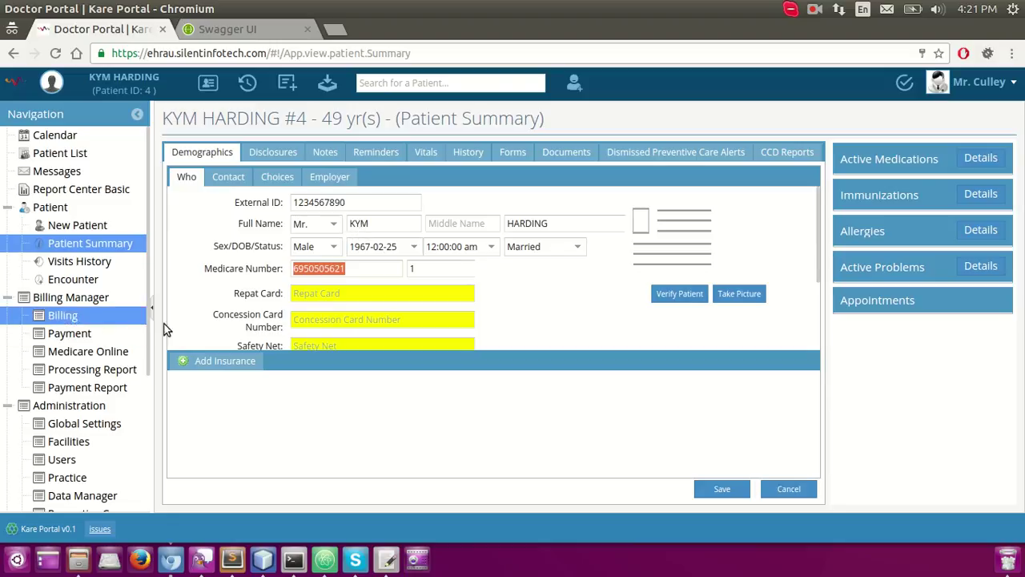
pyautogui.click(984, 83)
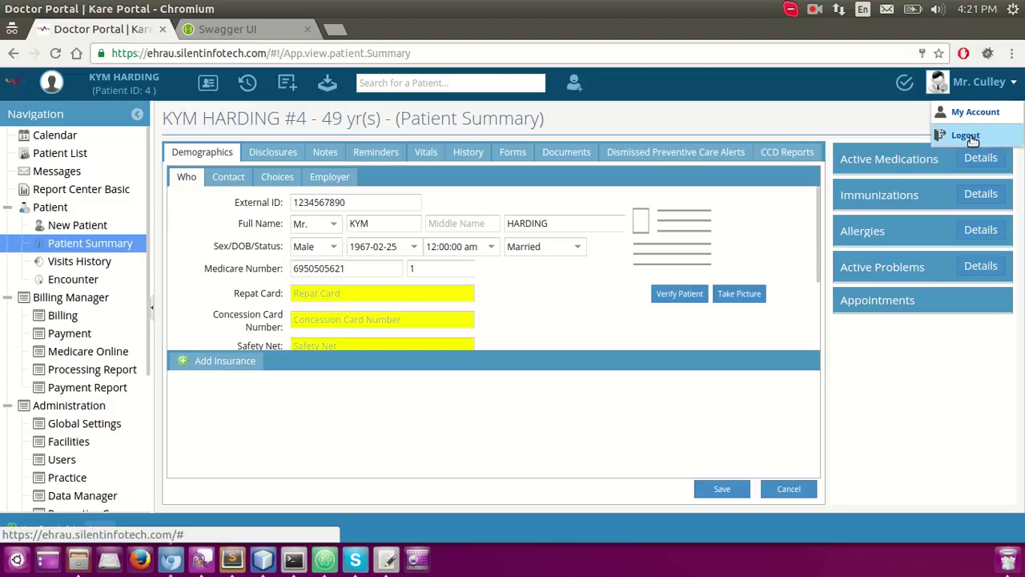
# Log out and log back in with the physician's username and password.
pyautogui.click(974, 201)
pyautogui.click(486, 338)
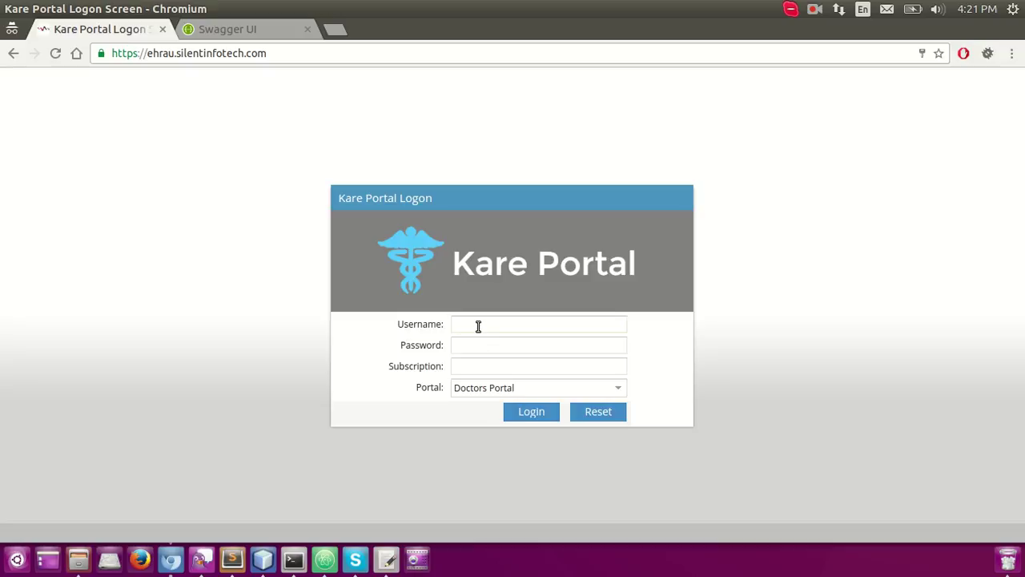
pyautogui.click(479, 325)
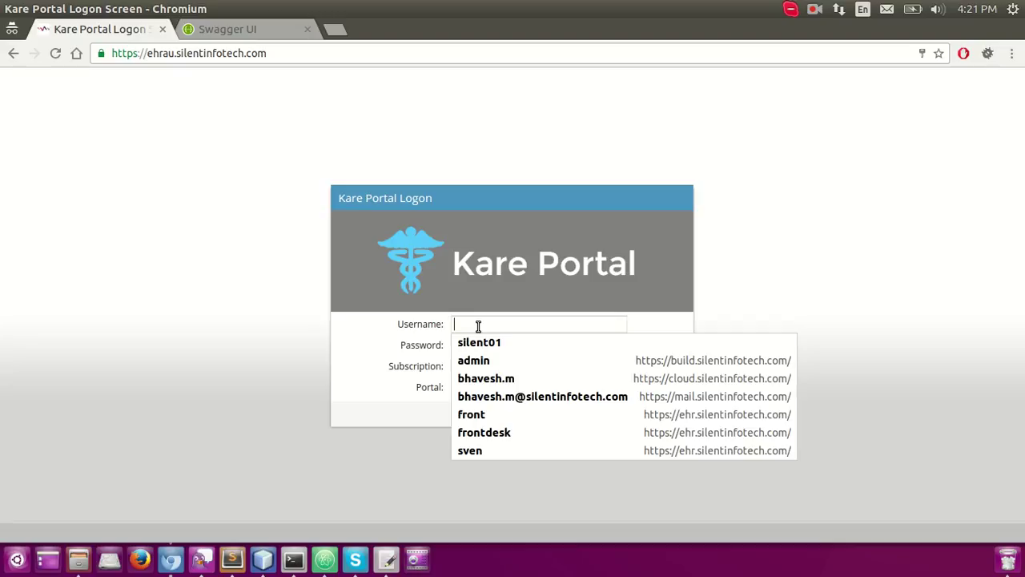
pyautogui.write('joshua.r')
pyautogui.press('Tab')
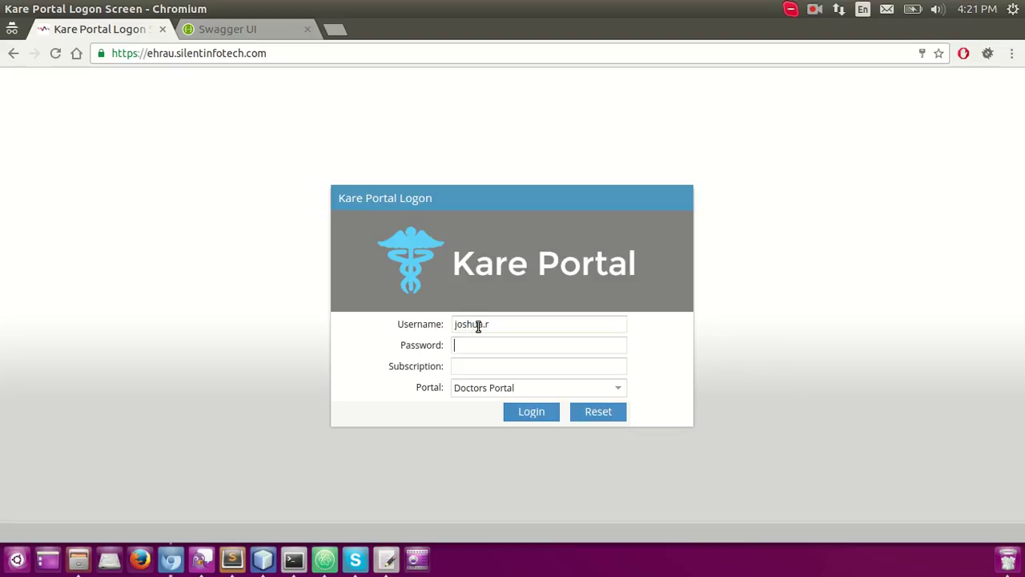
pyautogui.write('**********')
pyautogui.press('Tab')
pyautogui.press('Return')
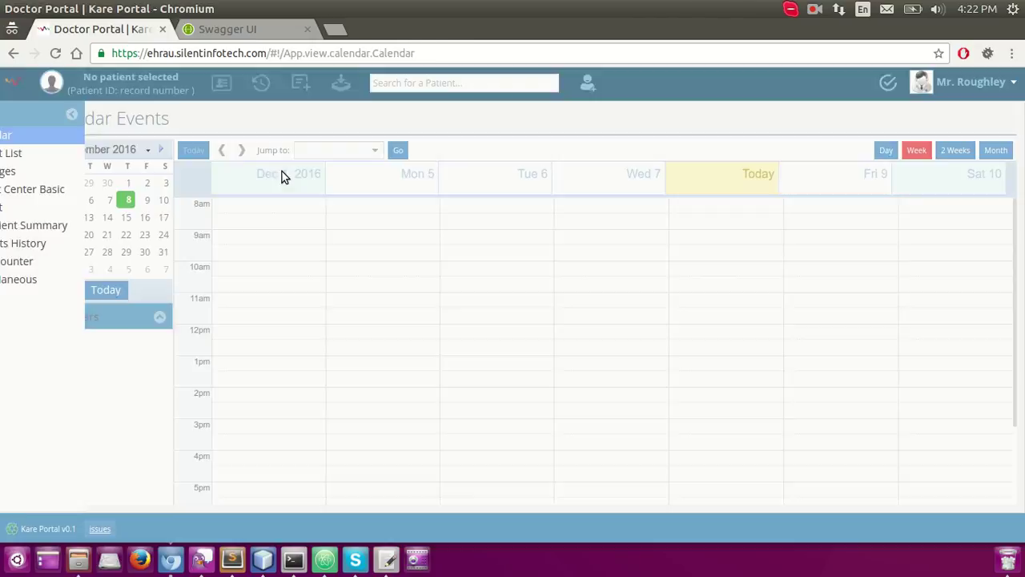
# Open the first patient's summary from the patient list and view their Visits History.
pyautogui.click(15, 117)
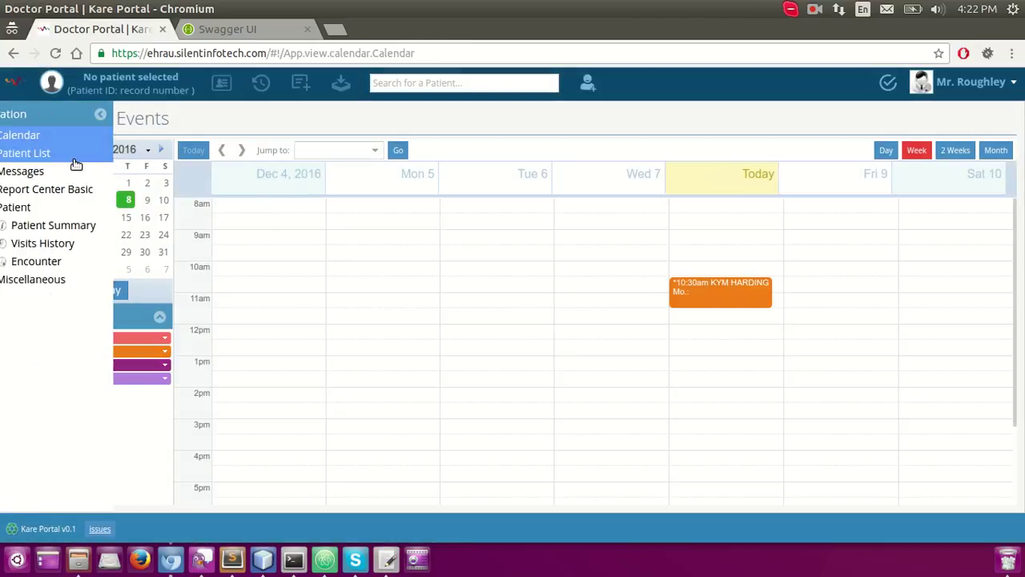
pyautogui.click(9, 281)
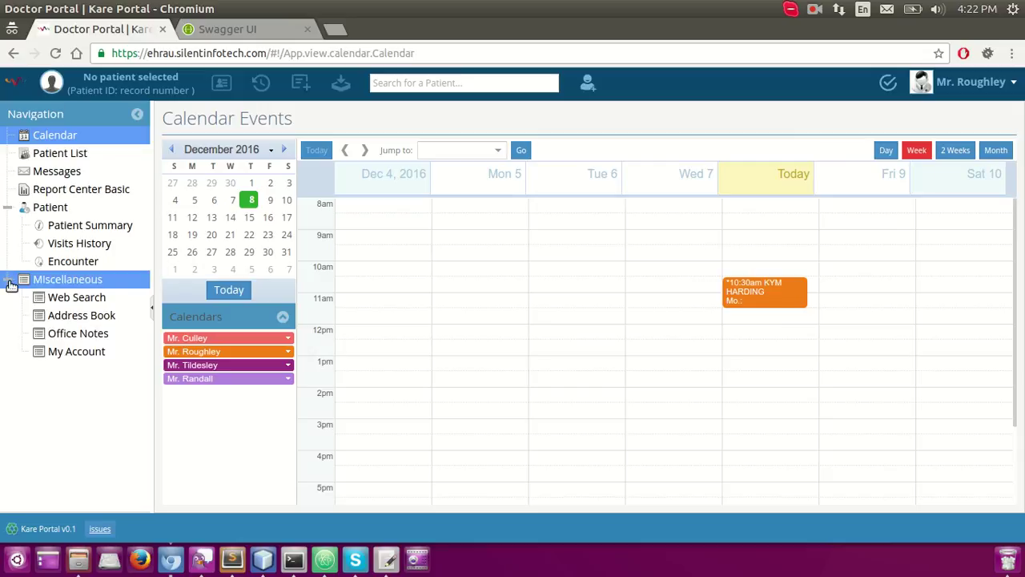
pyautogui.click(60, 153)
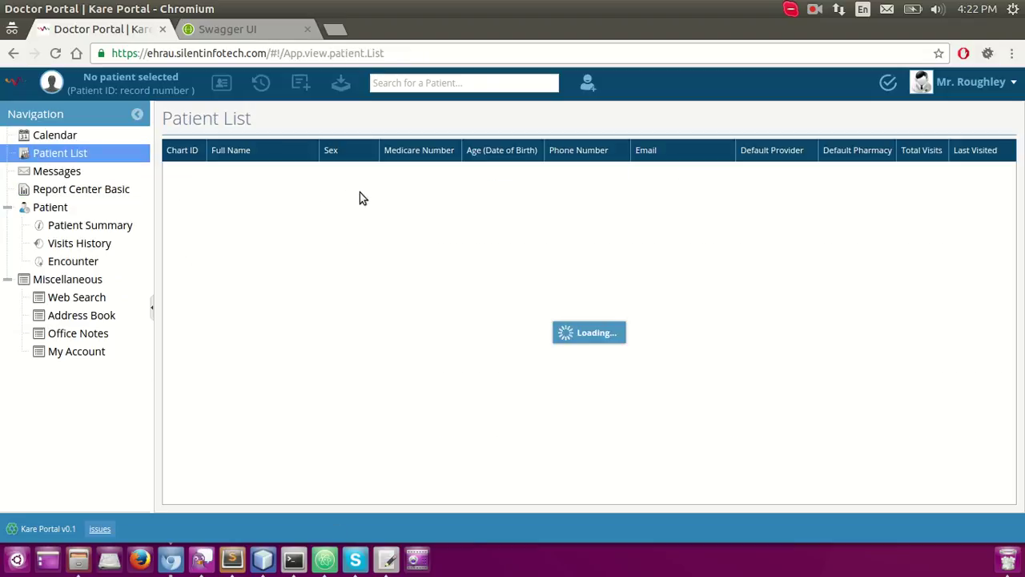
pyautogui.click(363, 171)
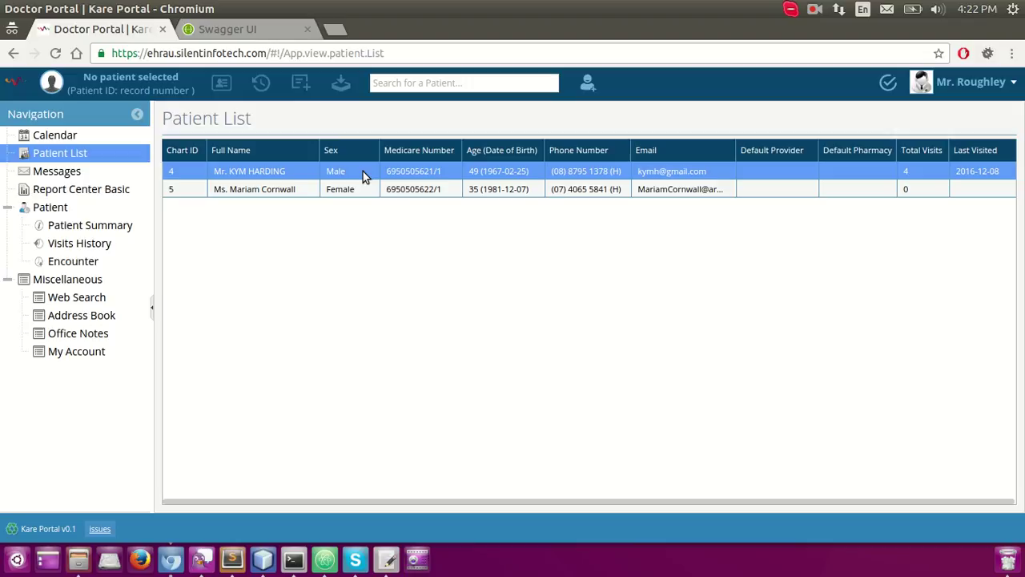
pyautogui.doubleClick(363, 172)
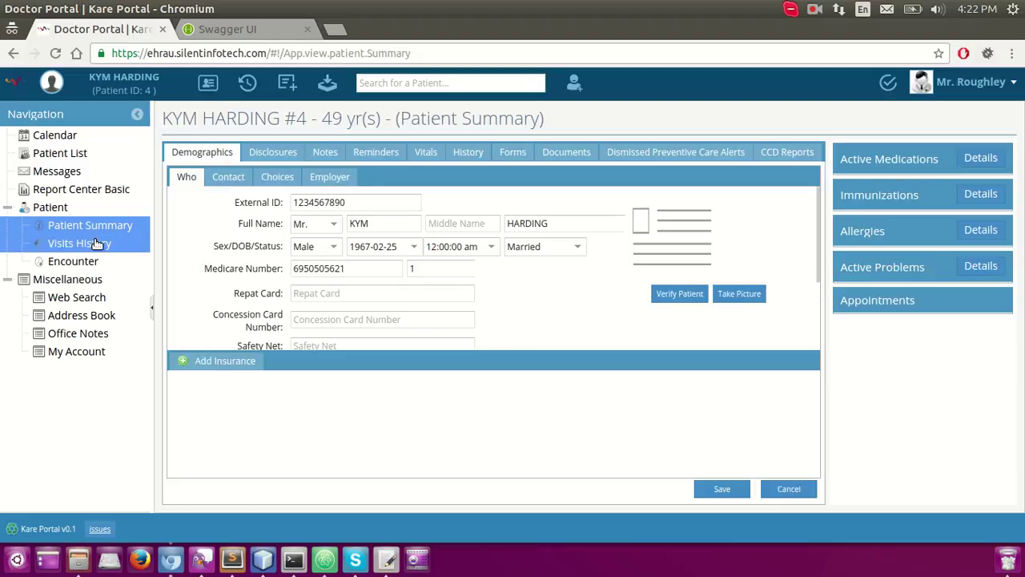
pyautogui.click(96, 243)
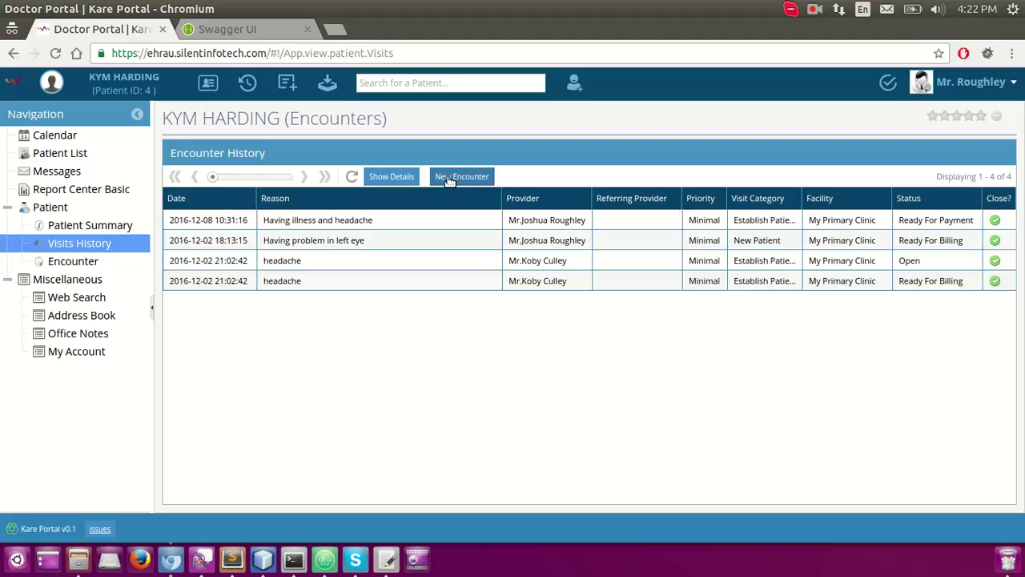
# Create a new Establish Patient encounter with Headache as the complaint.
pyautogui.click(450, 178)
pyautogui.write('Headache')
pyautogui.press('Tab')
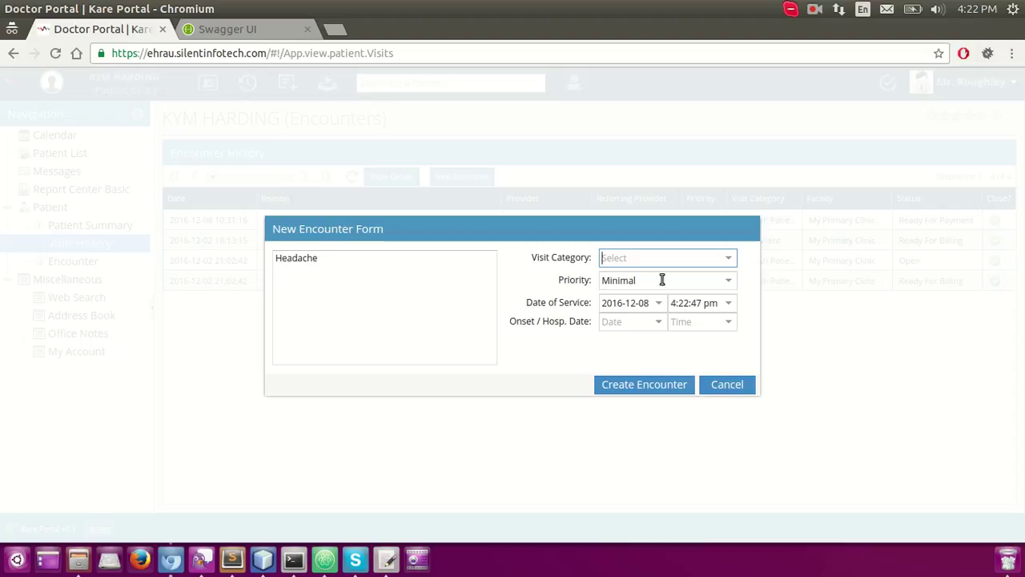
pyautogui.click(729, 258)
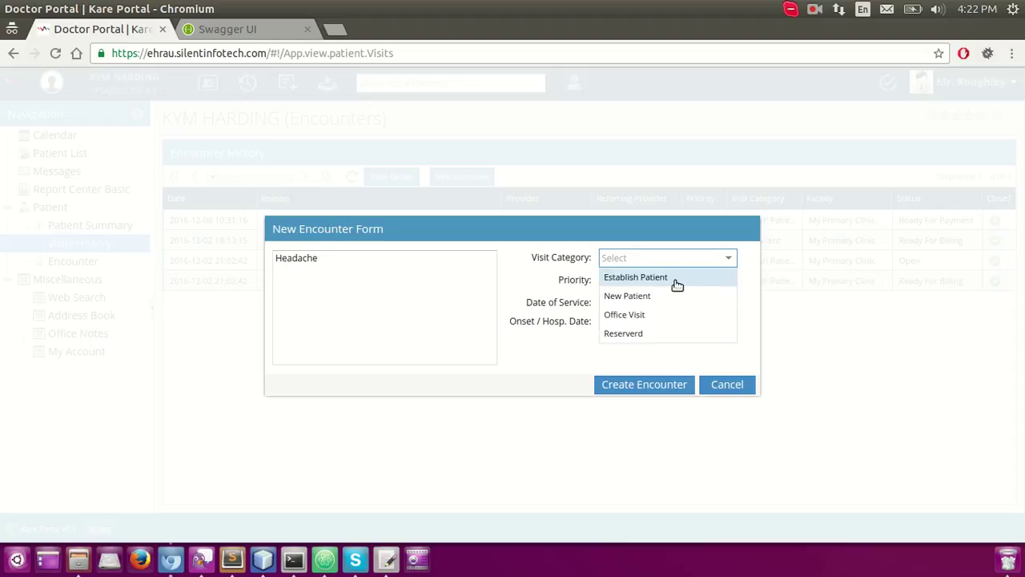
pyautogui.click(677, 277)
pyautogui.click(659, 389)
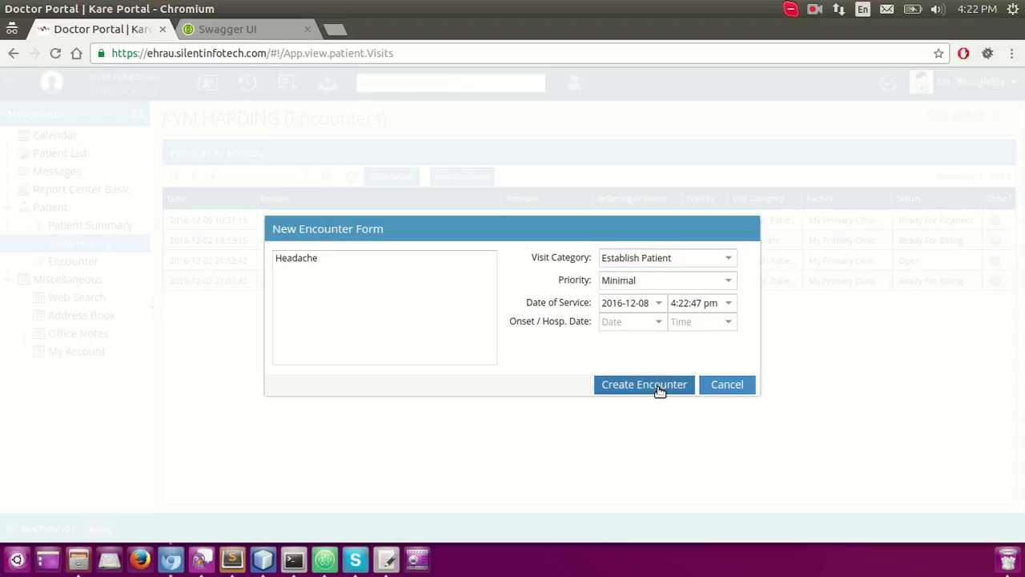
pyautogui.click(647, 386)
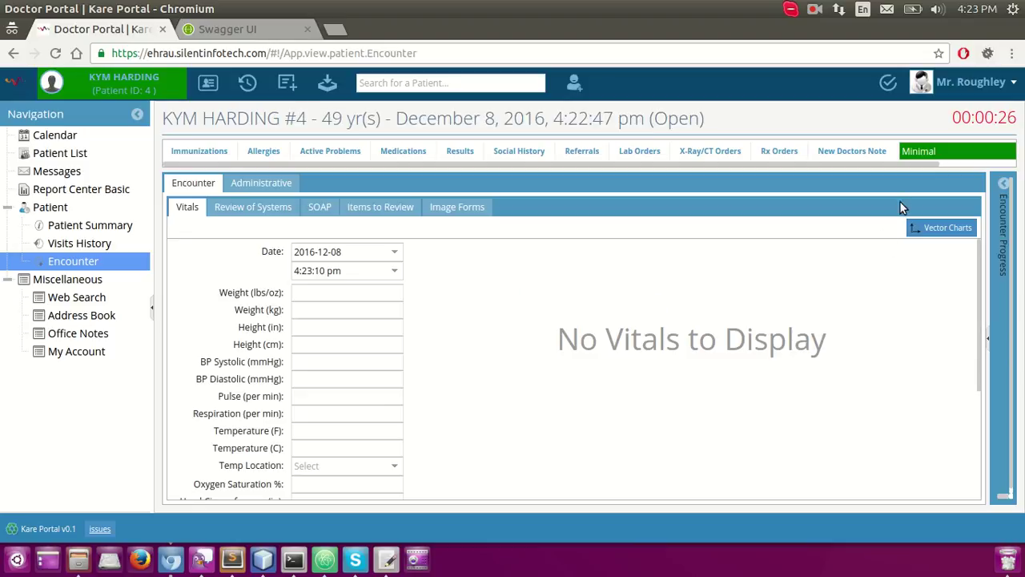
# Scroll the encounter tabs and open Checkout for the 4:22:47 pm encounter.
pyautogui.moveTo(904, 163); pyautogui.dragTo(990, 161)
pyautogui.click(990, 156)
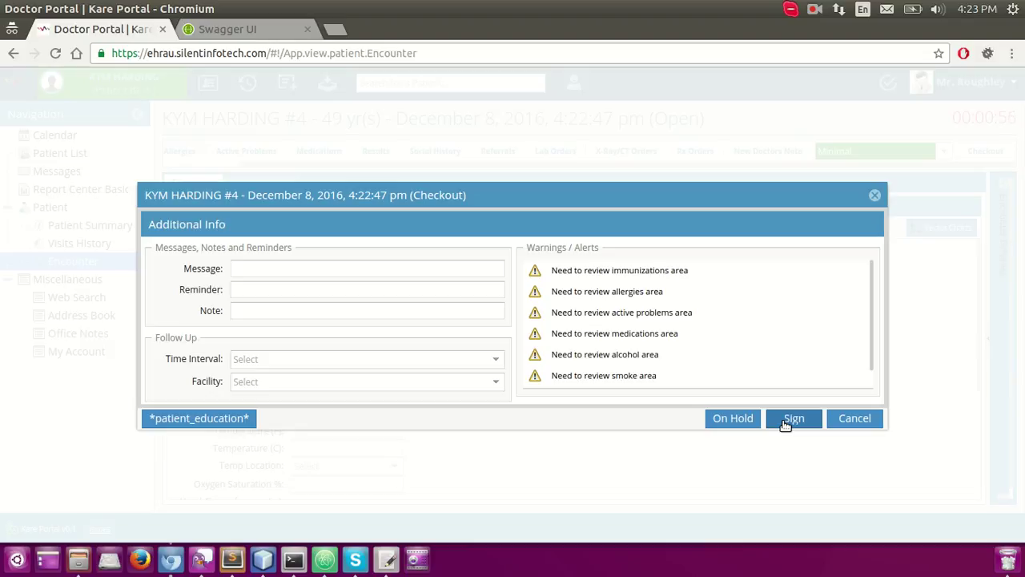
# Dismiss the checkout dialog unsigned, keeping the encounter open.
pyautogui.click(877, 196)
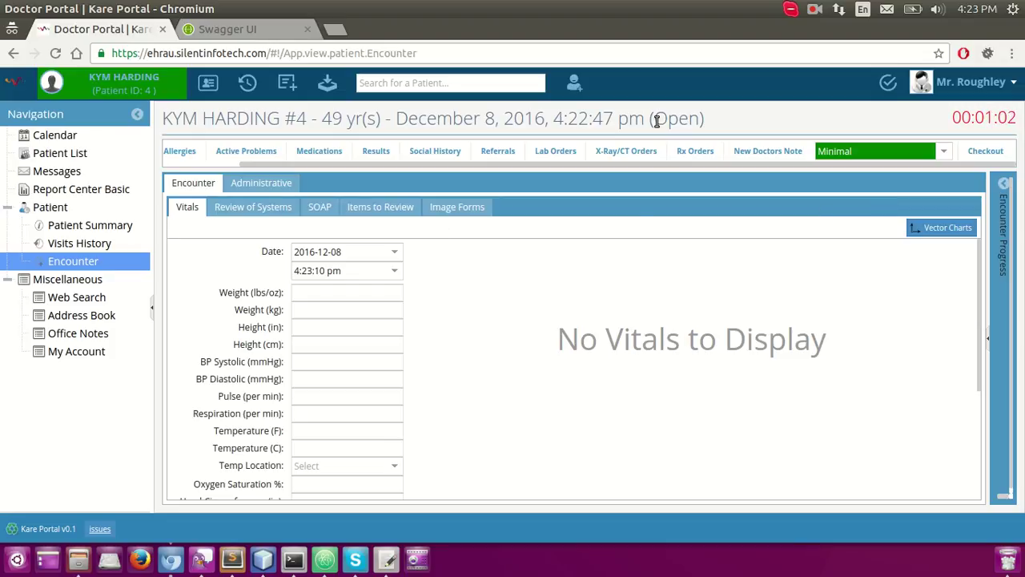
pyautogui.moveTo(654, 119); pyautogui.dragTo(688, 119)
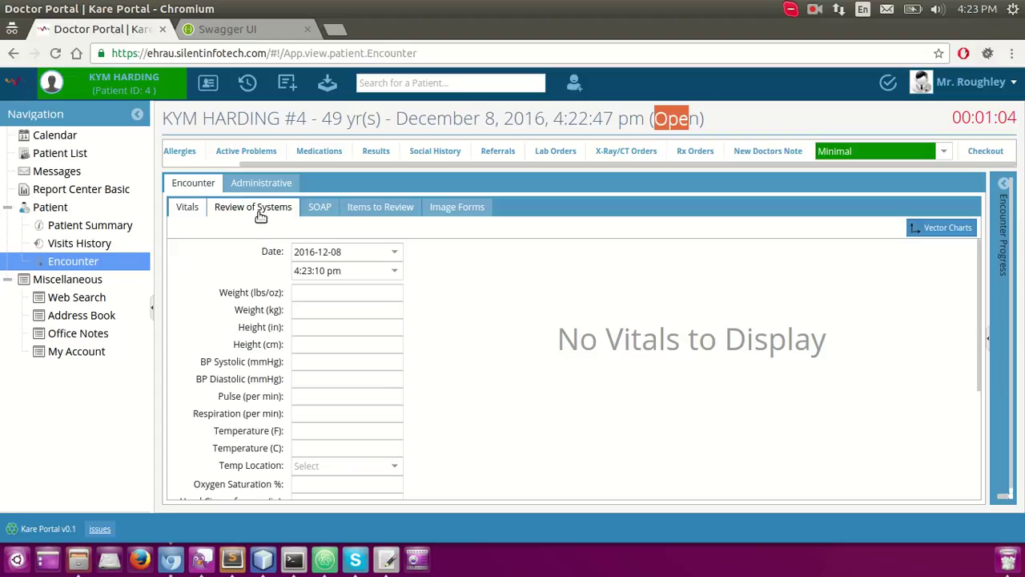
# Search MBS items for '12' on the Administrative tab and add item 50121.
pyautogui.click(330, 212)
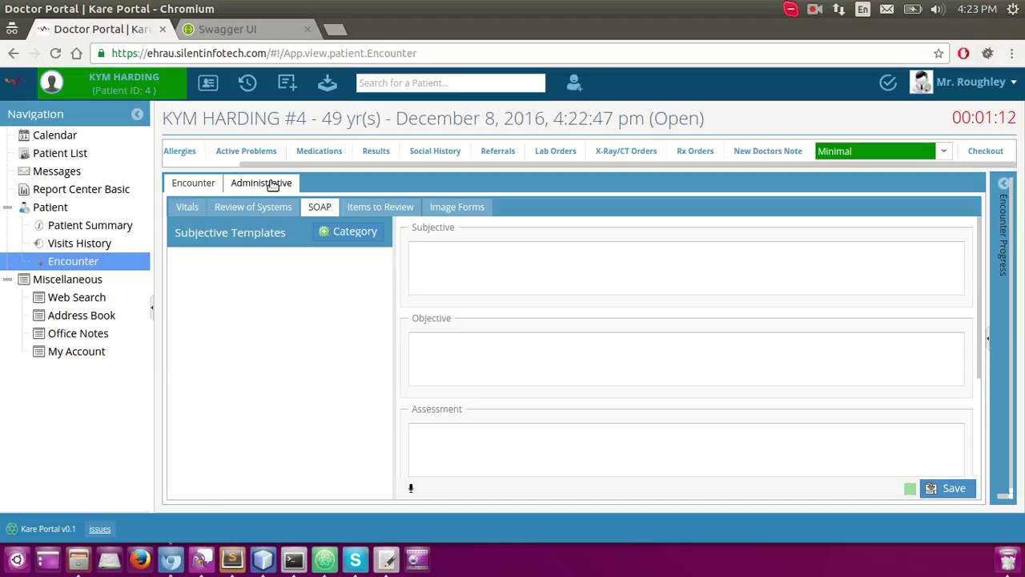
pyautogui.click(272, 185)
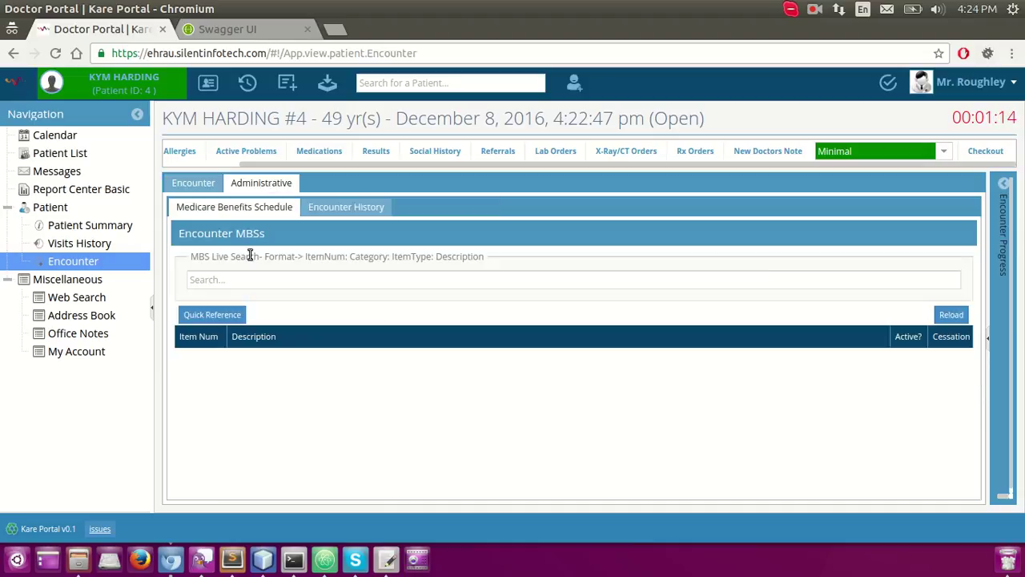
pyautogui.click(237, 281)
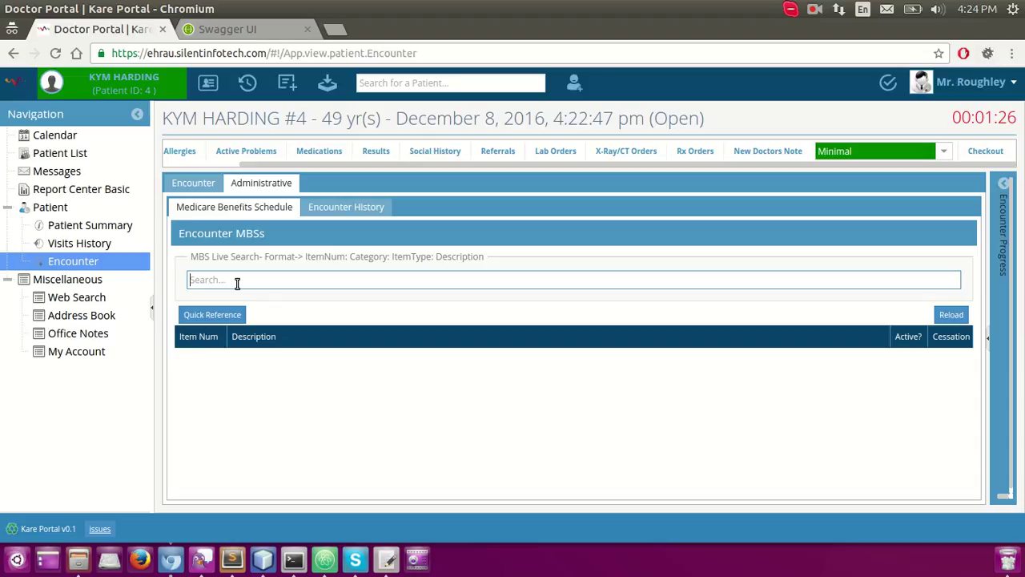
pyautogui.write('12')
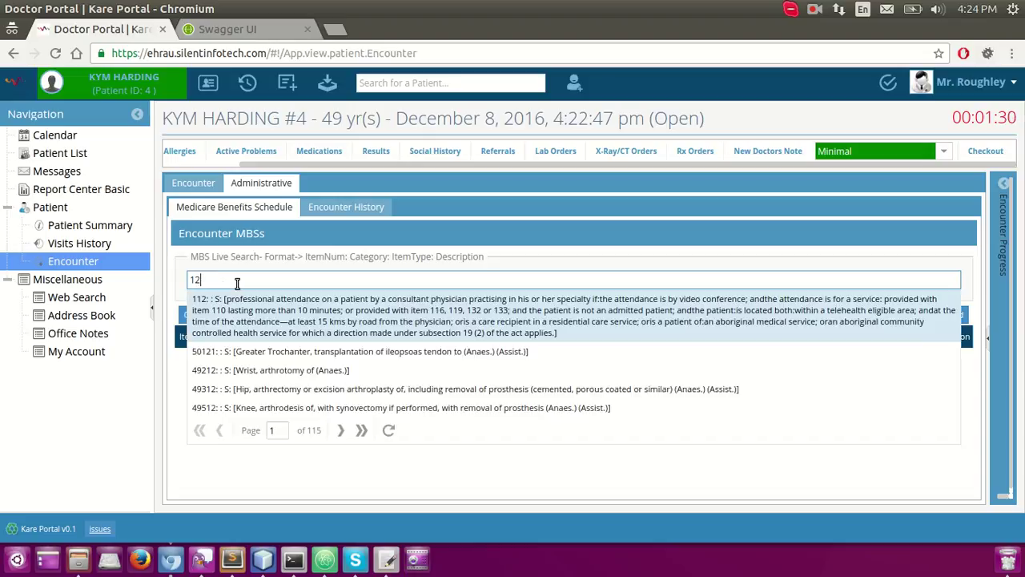
pyautogui.click(230, 354)
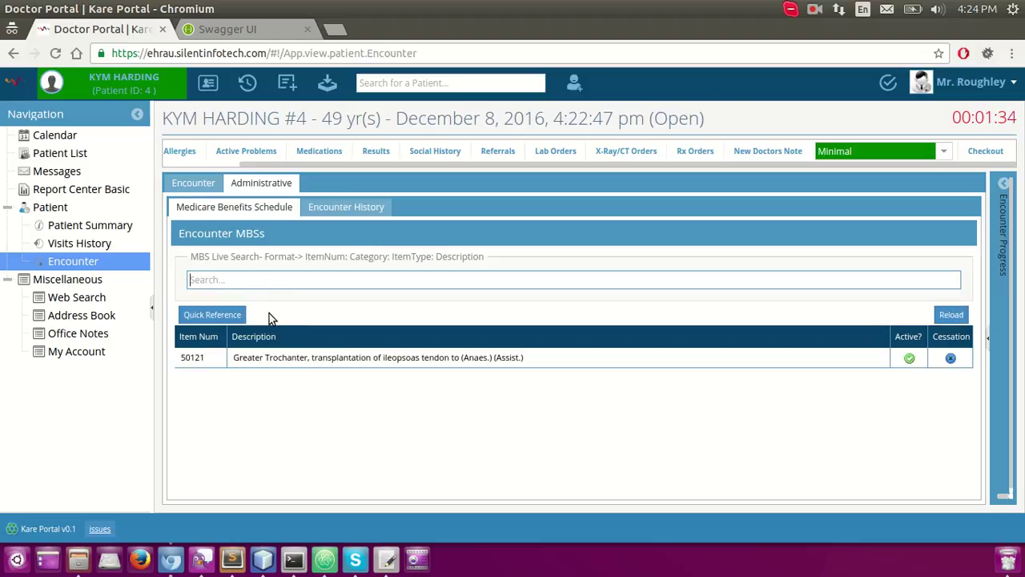
# Set MBS item 50121's service type to Schedule.
pyautogui.click(289, 364)
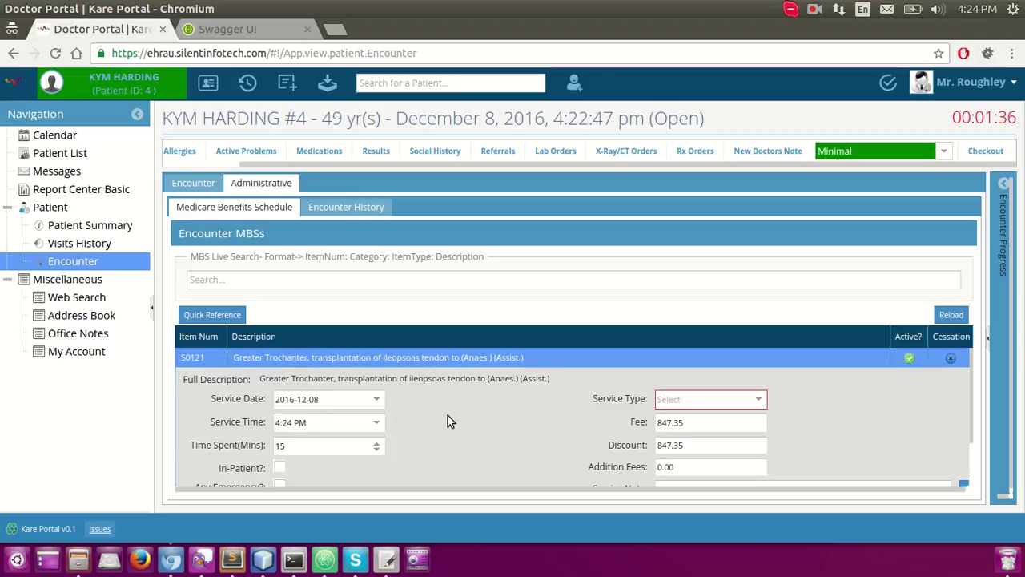
pyautogui.scroll(-1, 482, 413)
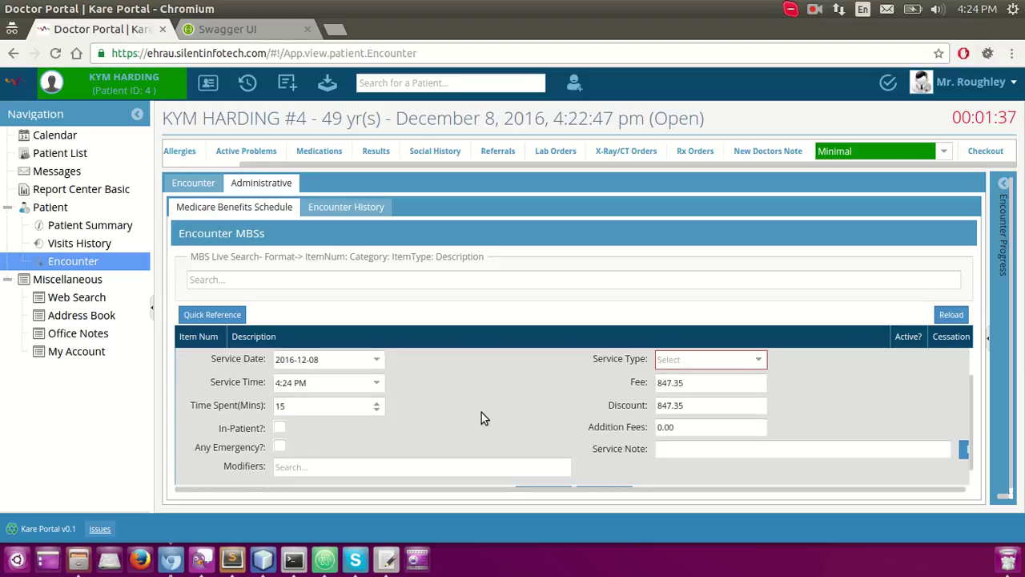
pyautogui.click(760, 362)
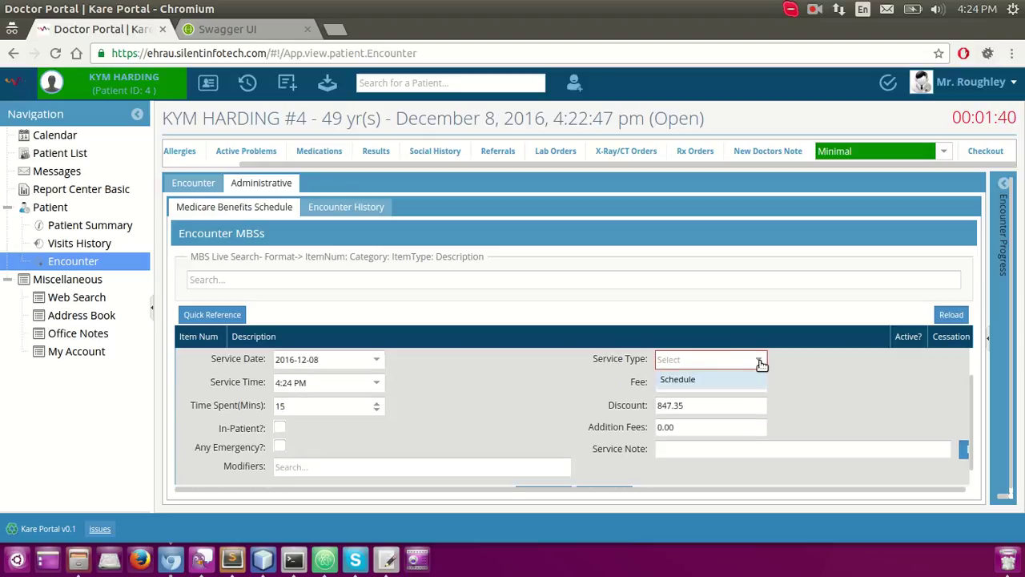
pyautogui.click(738, 382)
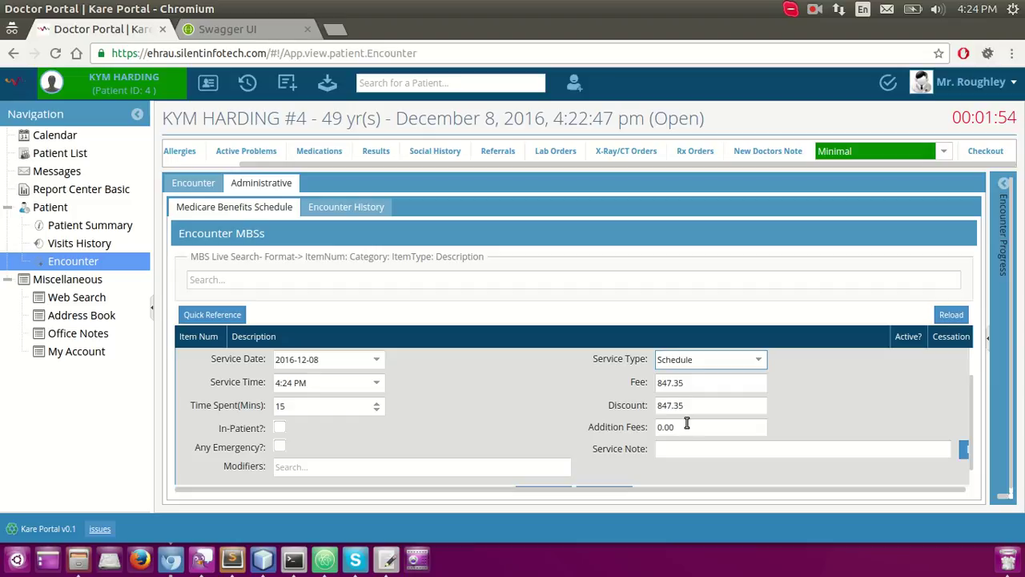
pyautogui.click(696, 381)
# Change item 50121's additional fees from 0.00 to 20 and save its billing details.
pyautogui.click(689, 429)
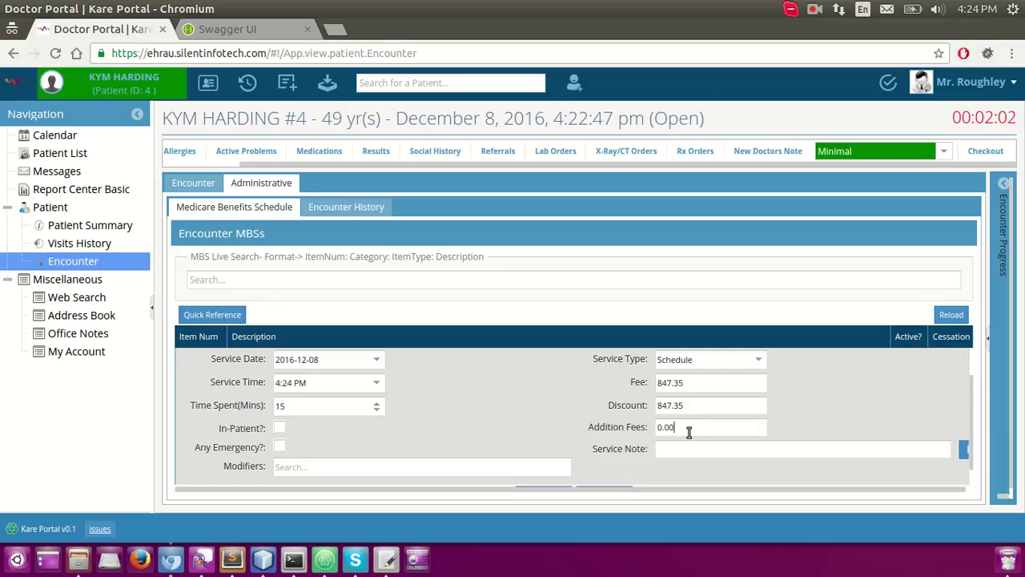
pyautogui.press('BackSpace')
pyautogui.press('BackSpace')
pyautogui.press('BackSpace')
pyautogui.press('BackSpace')
pyautogui.write('20')
pyautogui.scroll(-1, 697, 451)
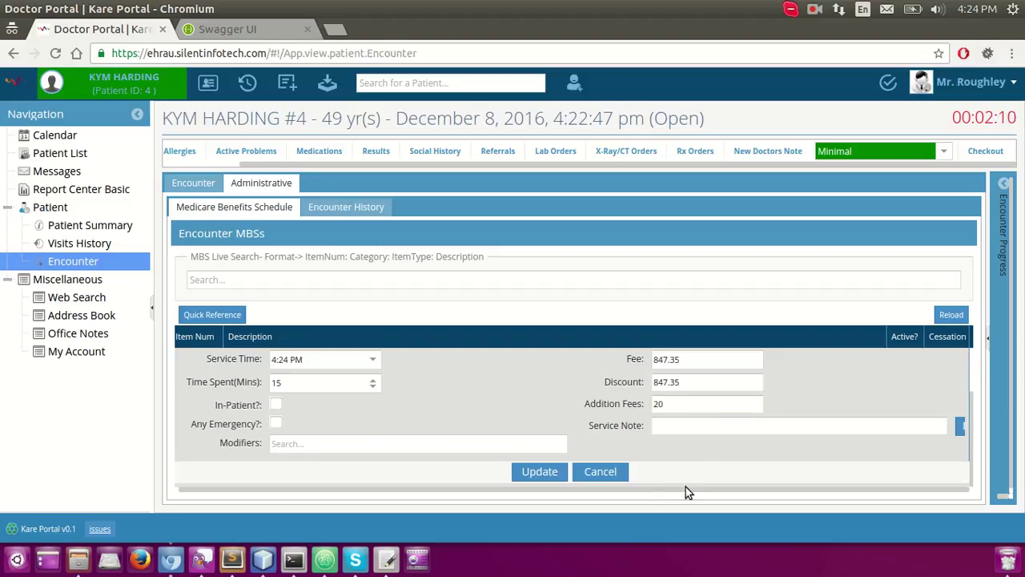
pyautogui.scroll(3, 806, 469)
pyautogui.scroll(-1, 850, 441)
pyautogui.scroll(-2, 850, 438)
pyautogui.scroll(1, 341, 405)
pyautogui.scroll(-1, 342, 407)
pyautogui.click(539, 471)
pyautogui.click(364, 278)
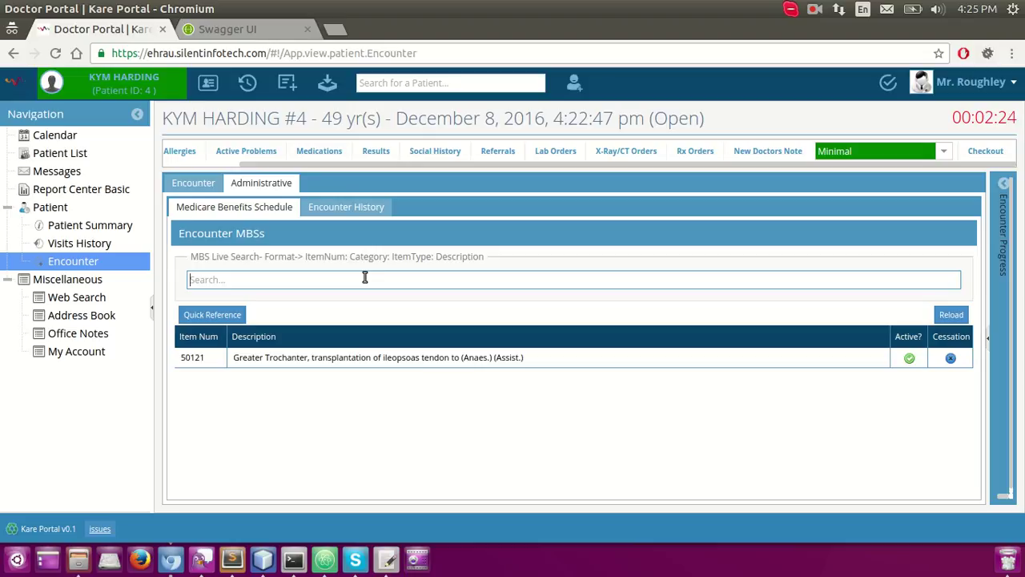
pyautogui.write('headach')
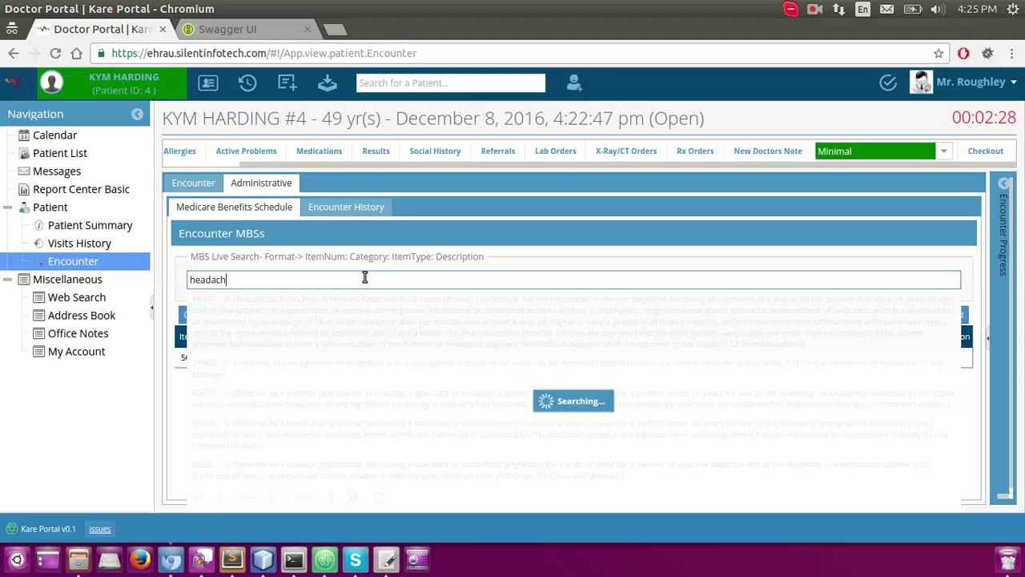
pyautogui.click(393, 368)
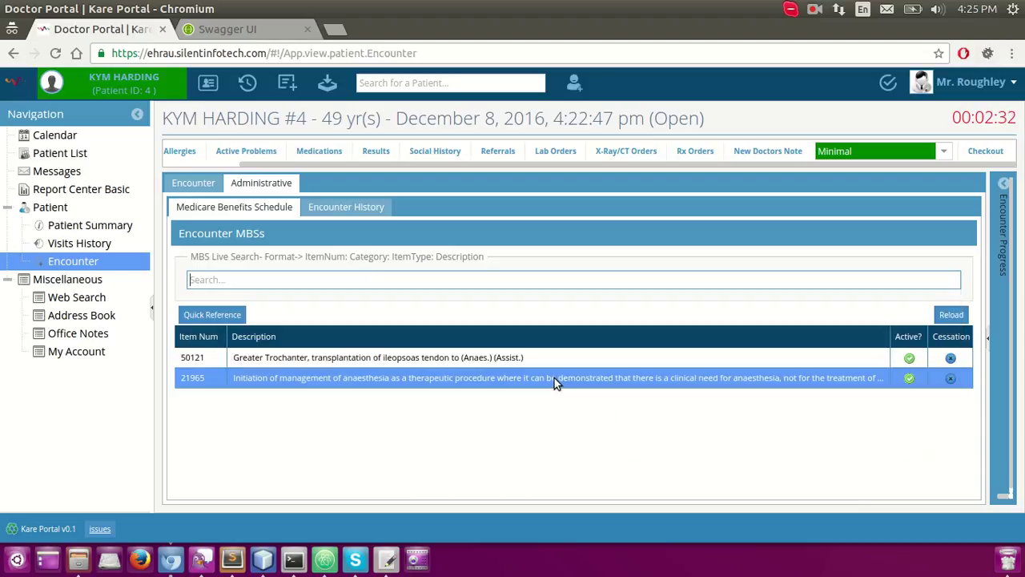
pyautogui.click(542, 374)
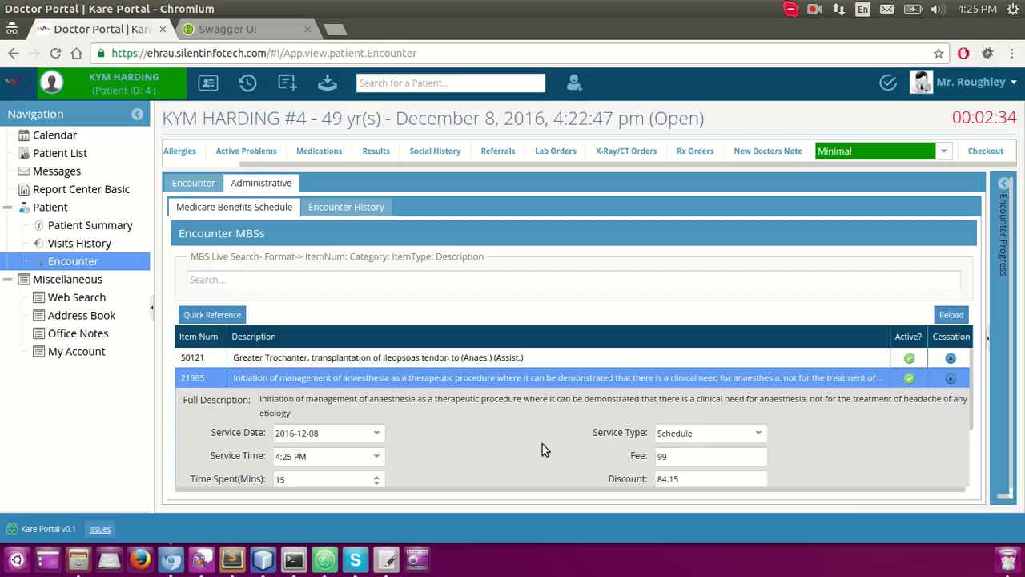
pyautogui.scroll(-2, 522, 438)
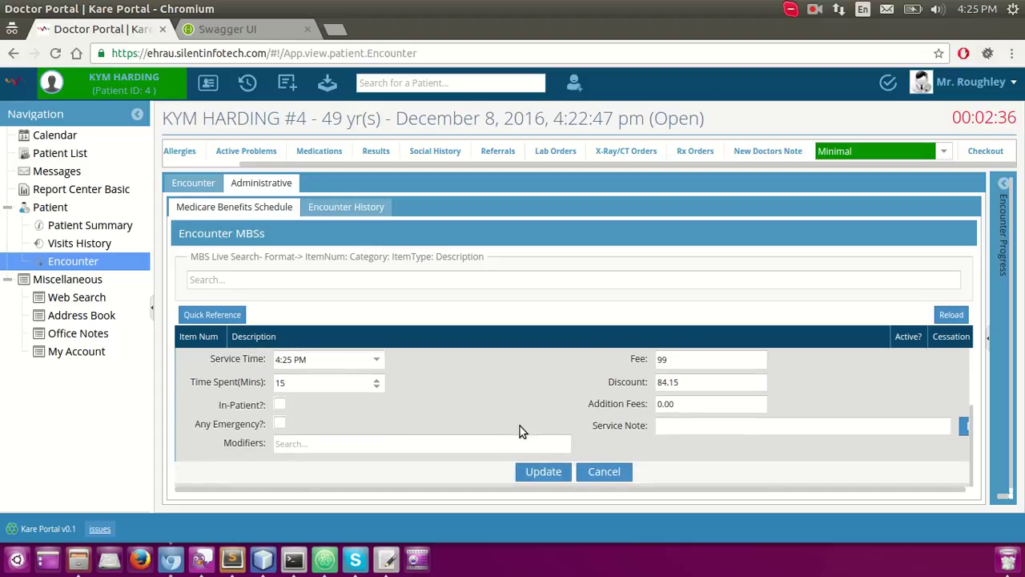
pyautogui.click(681, 404)
pyautogui.press('BackSpace')
pyautogui.write('20')
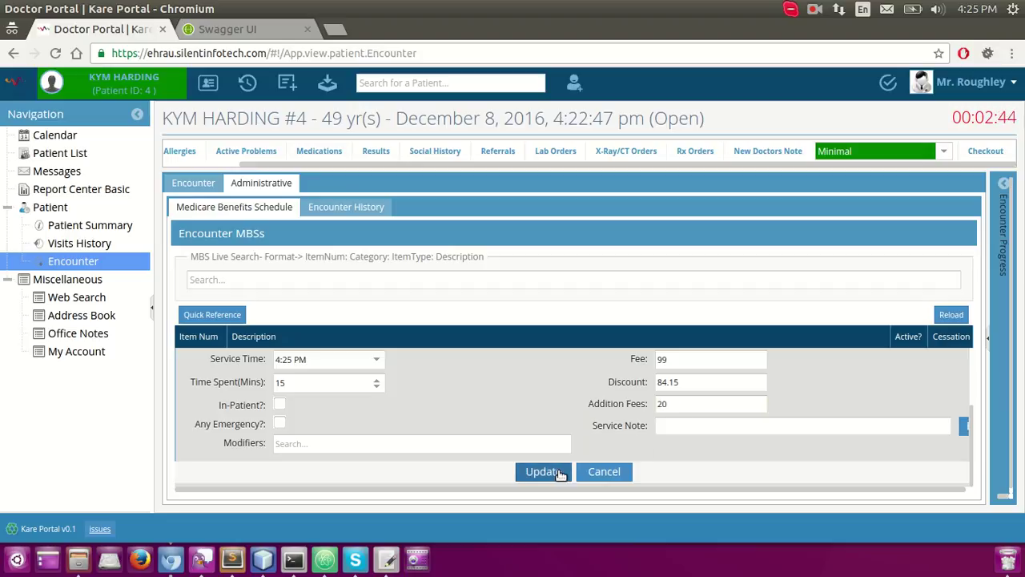
pyautogui.click(560, 473)
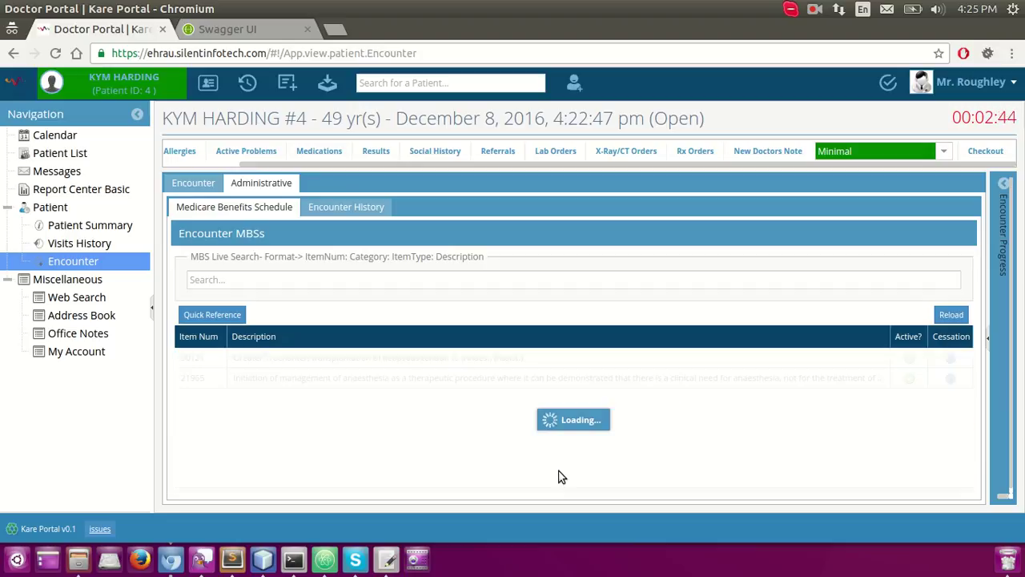
pyautogui.click(468, 381)
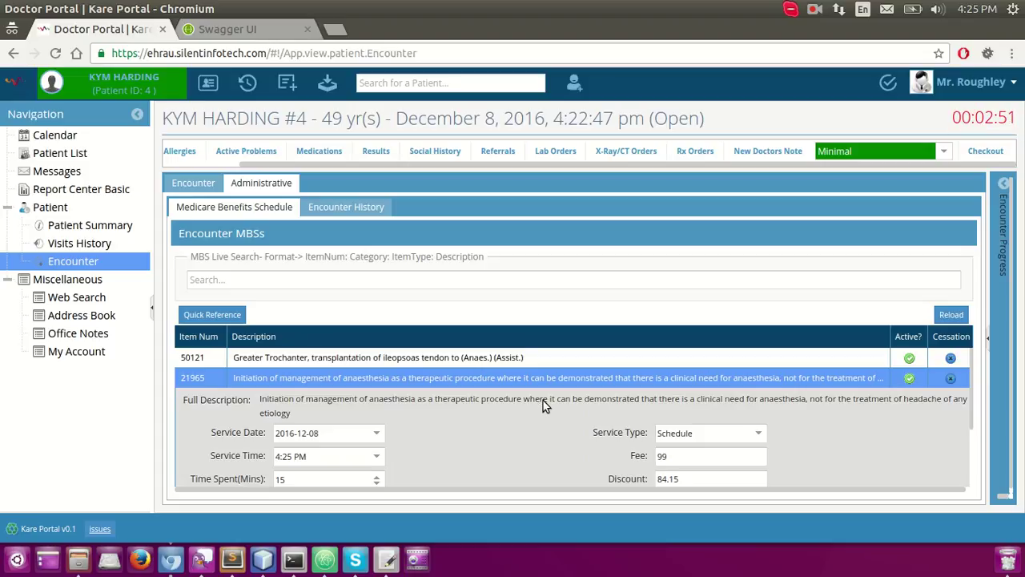
pyautogui.scroll(-2, 550, 408)
pyautogui.click(609, 471)
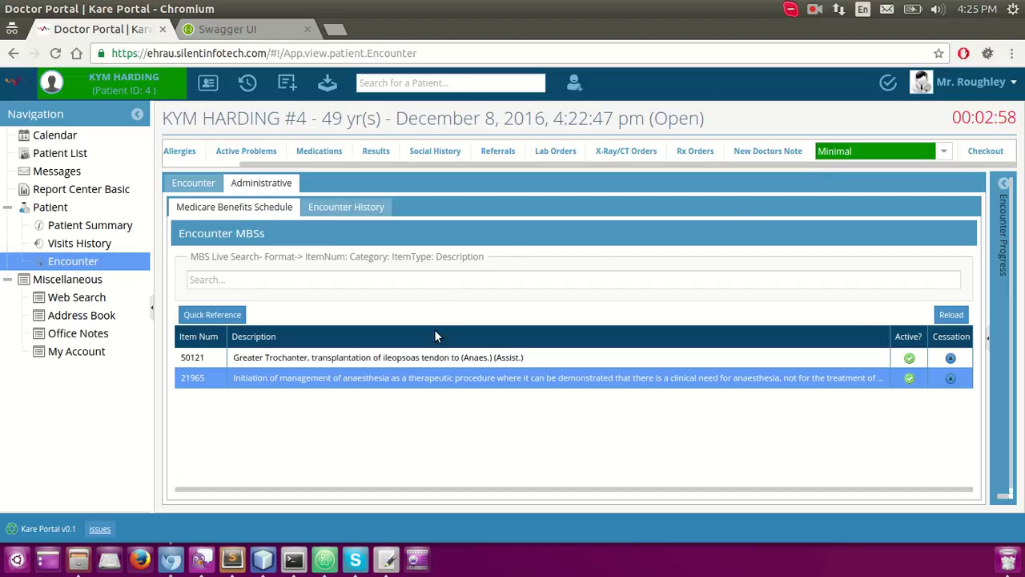
# Check out and sign the 2016-12-08 headache encounter, verifying with the account password.
pyautogui.click(986, 151)
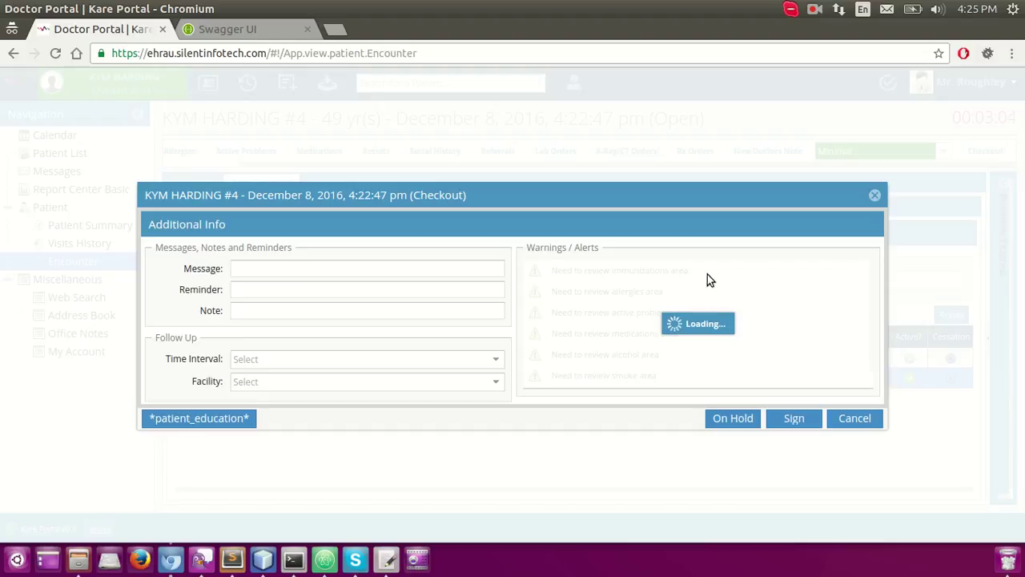
pyautogui.click(793, 420)
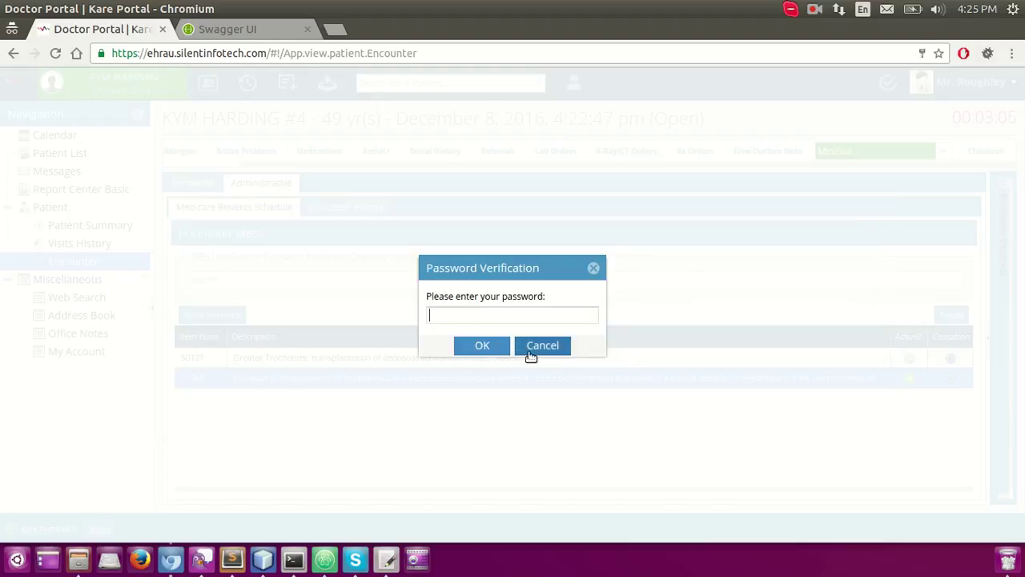
pyautogui.click(494, 316)
pyautogui.write('••••••••••')
pyautogui.click(492, 347)
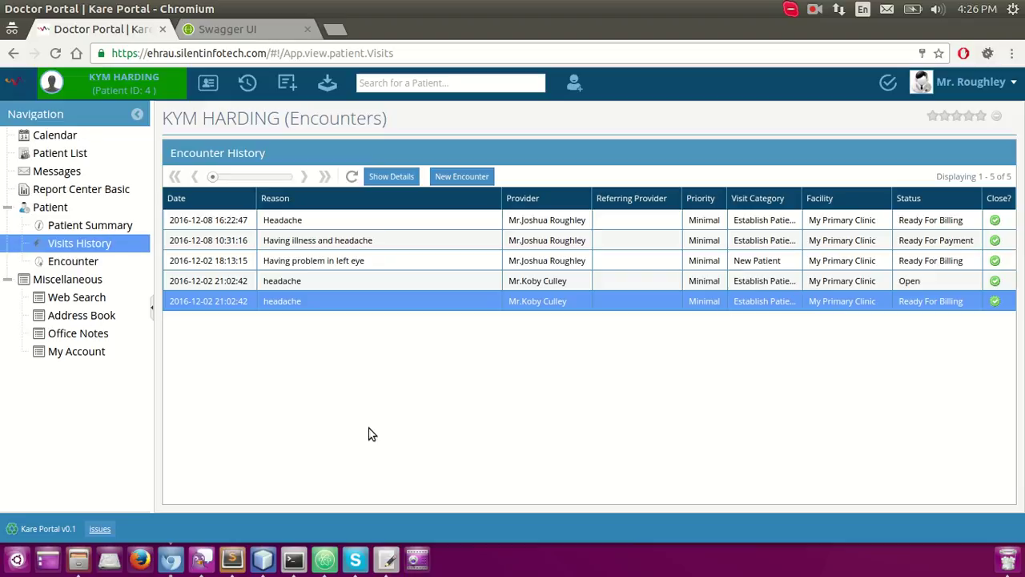
# Log out of Kare Portal from the account menu and confirm.
pyautogui.click(1010, 83)
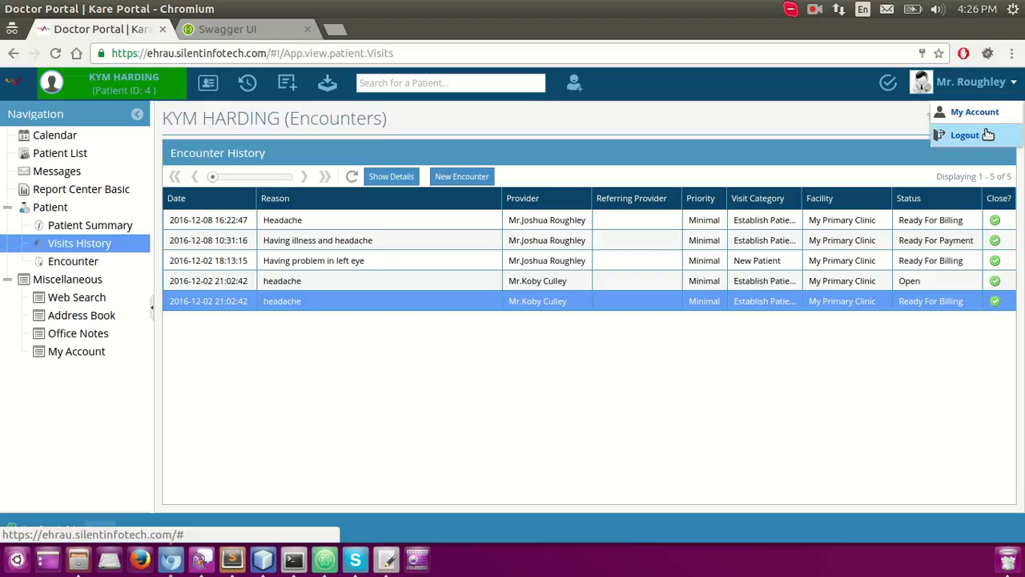
pyautogui.click(988, 135)
pyautogui.click(493, 342)
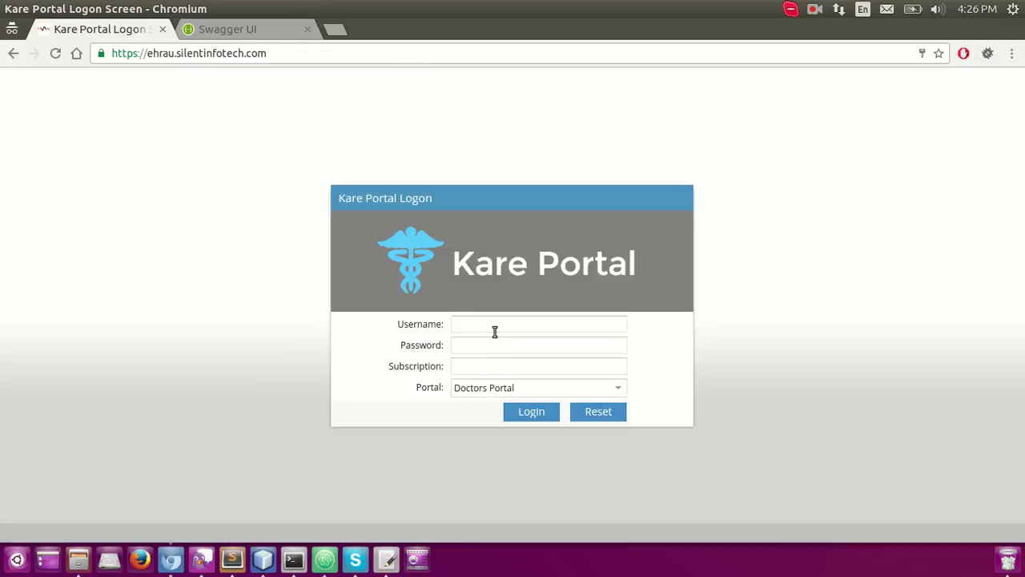
# Log back in as the other doctor with their username, password and subscription 1.
pyautogui.click(500, 324)
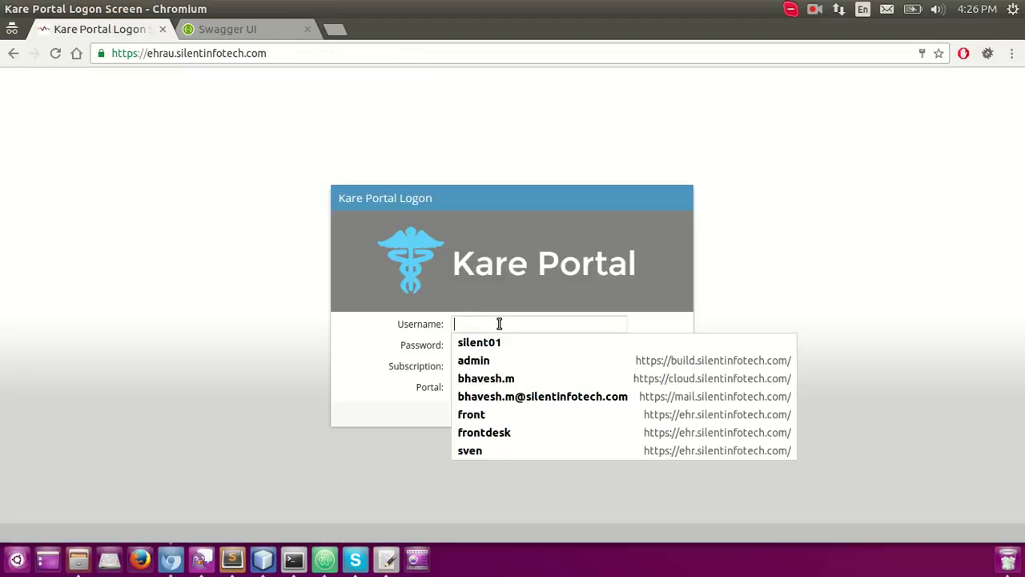
pyautogui.write('eva.t')
pyautogui.press('Tab')
pyautogui.write('•••••••••')
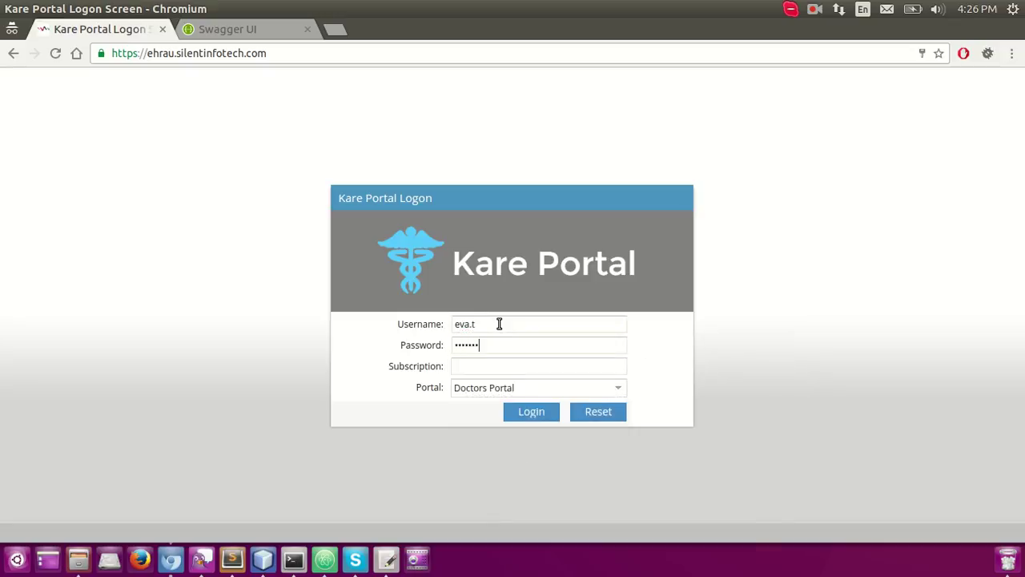
pyautogui.press('Tab')
pyautogui.write('1')
pyautogui.press('Return')
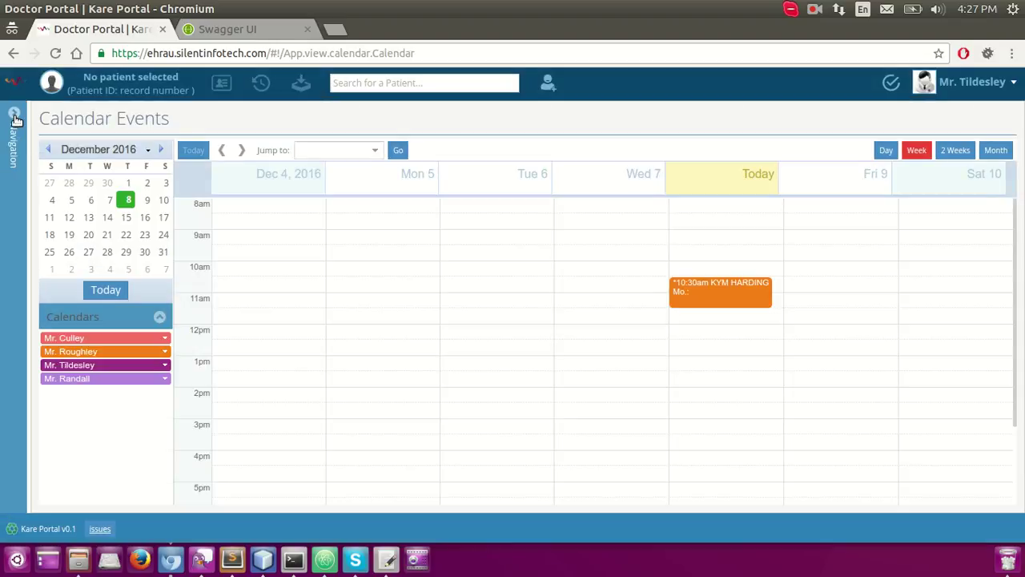
# Open Billing Manager > Billing and select the patient's 2016-12-08 Ready For Billing encounter.
pyautogui.moveTo(16, 128)
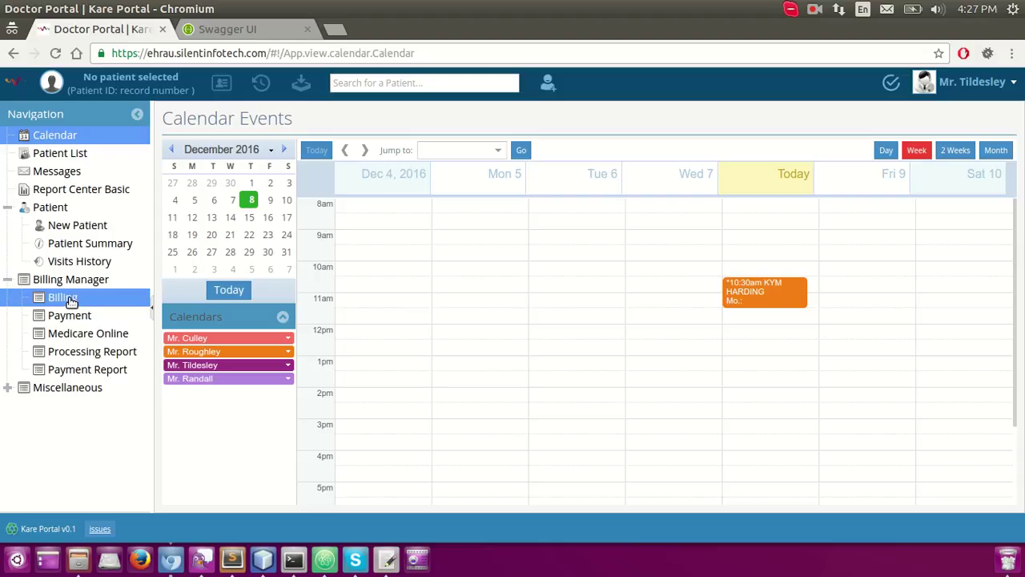
pyautogui.click(63, 297)
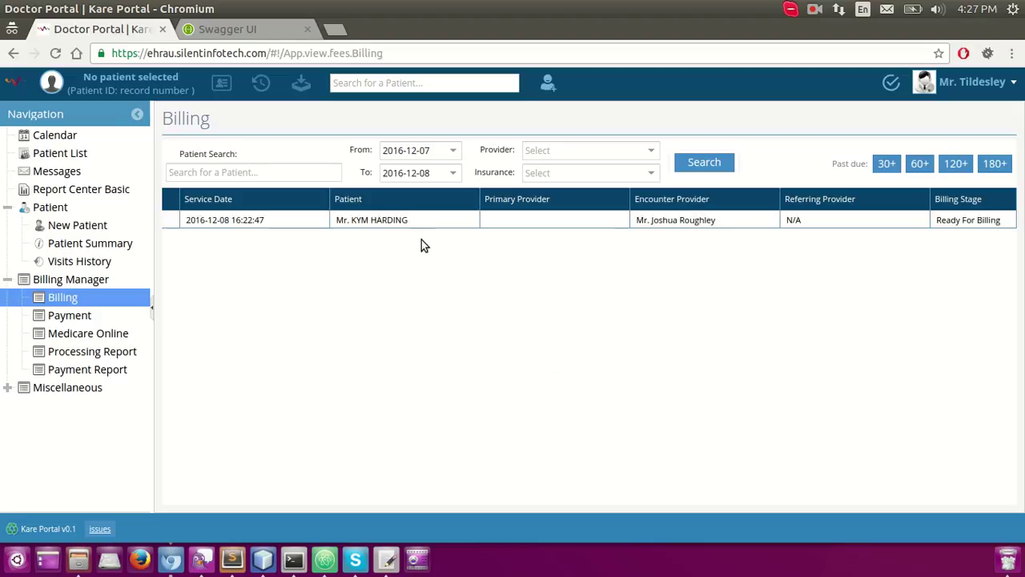
pyautogui.click(415, 222)
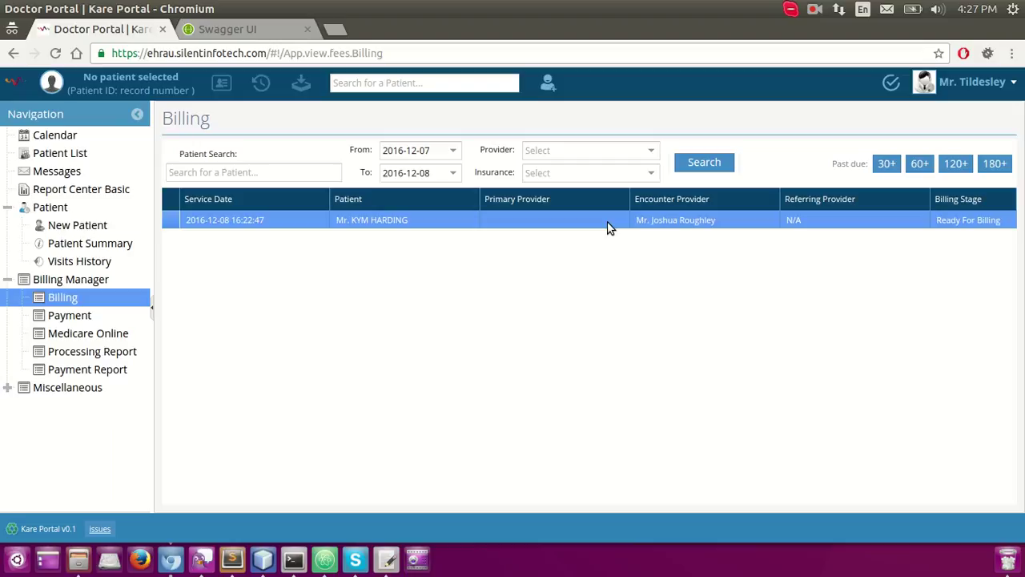
# Open the encounter's charges and create a confirmed Patient health-fund voucher for item 21965.
pyautogui.doubleClick(658, 222)
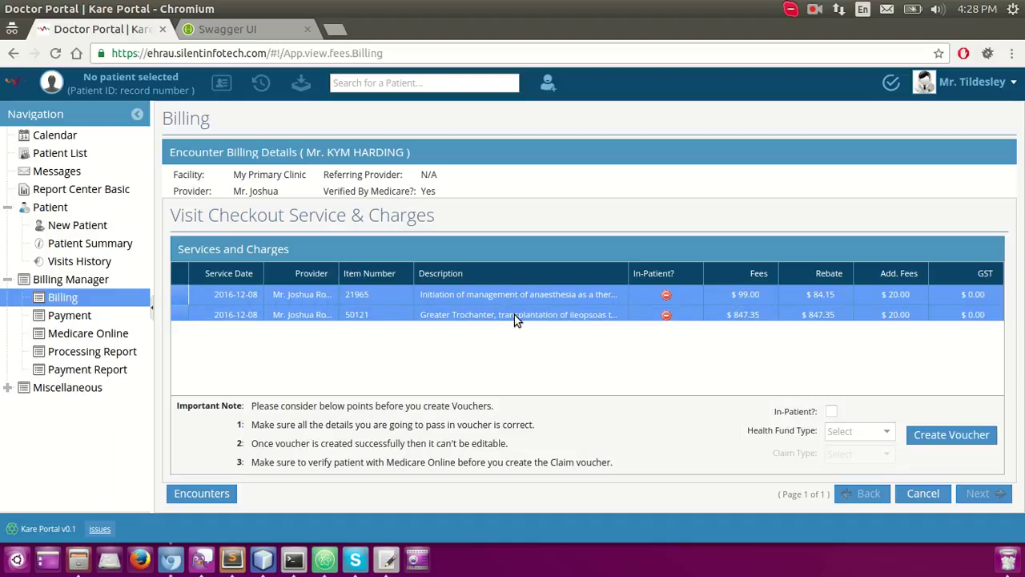
pyautogui.click(518, 314)
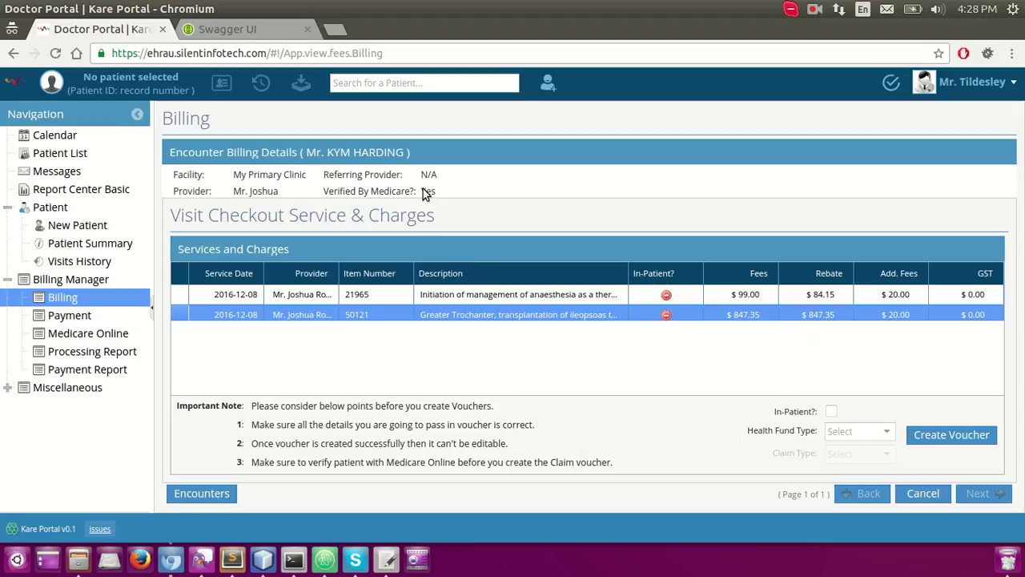
pyautogui.moveTo(327, 188); pyautogui.dragTo(396, 197)
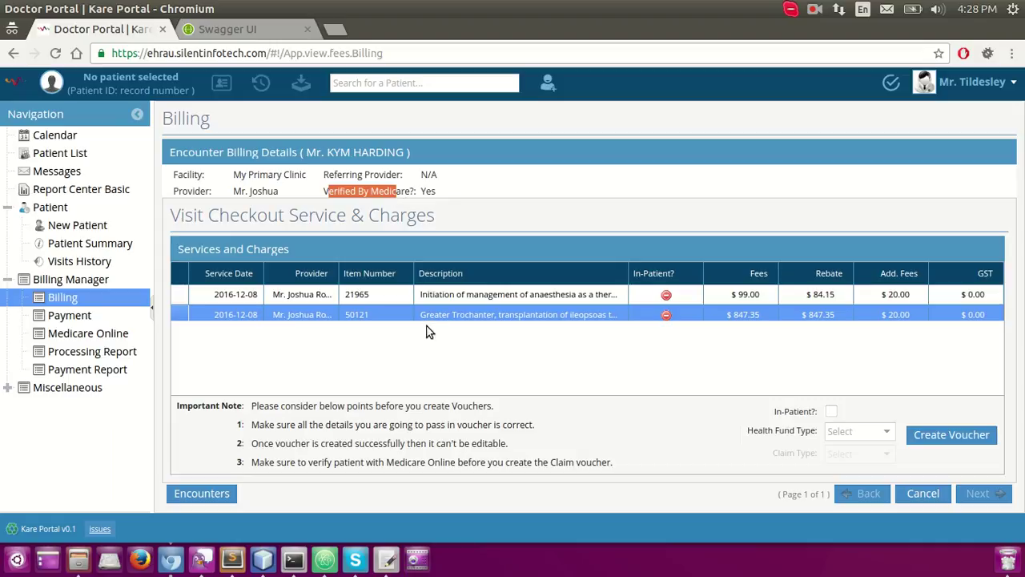
pyautogui.click(435, 295)
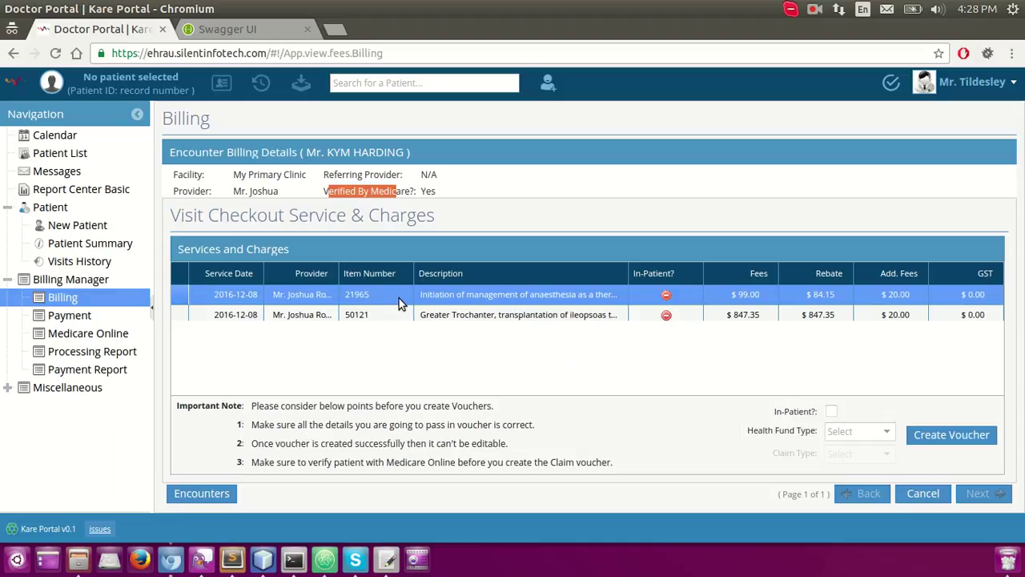
pyautogui.click(870, 434)
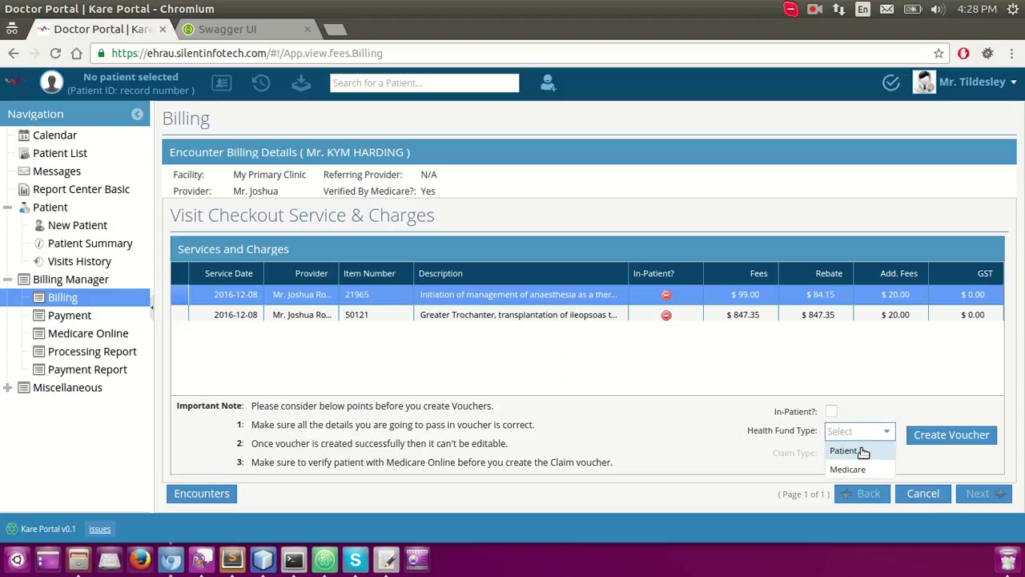
pyautogui.click(863, 452)
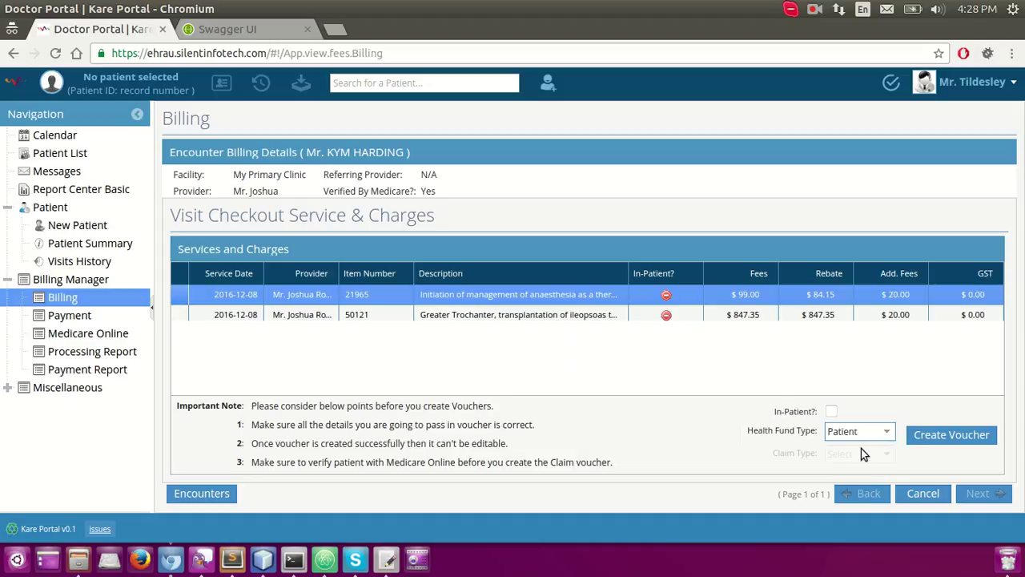
pyautogui.click(915, 435)
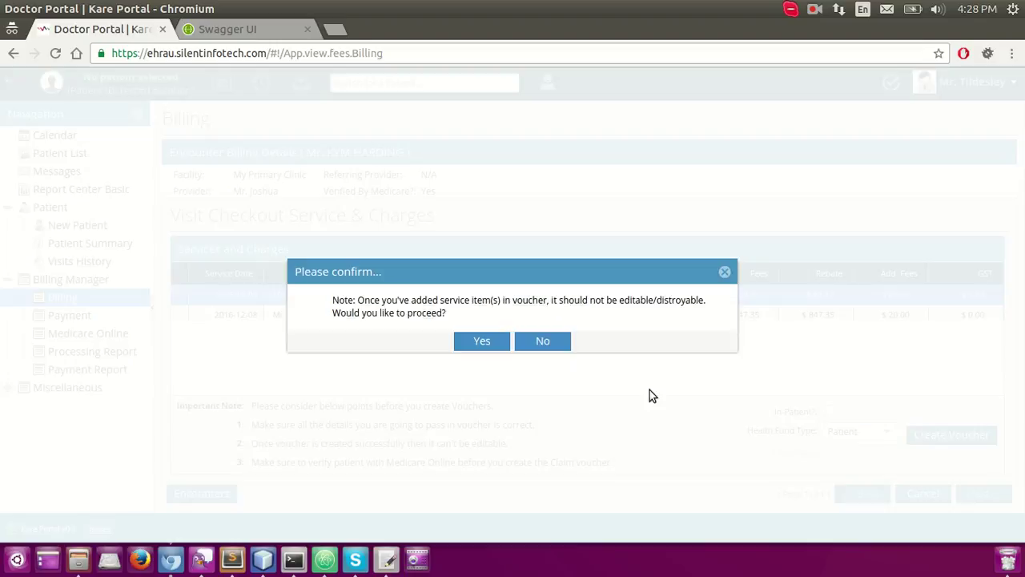
pyautogui.click(485, 341)
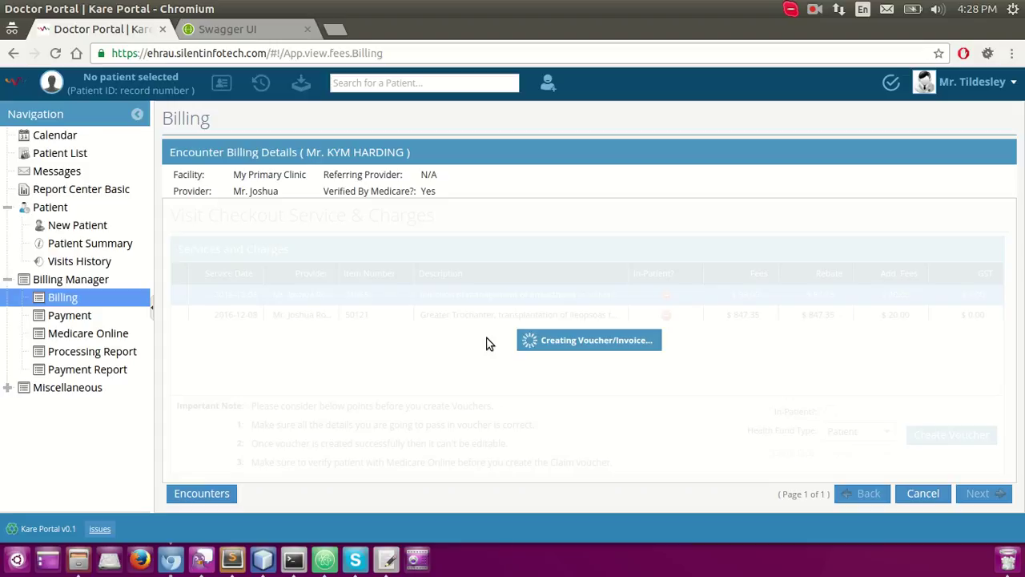
# Voucher item 50121 to Medicare with claim type Bulk Bill, confirm, and leave checkout.
pyautogui.click(478, 294)
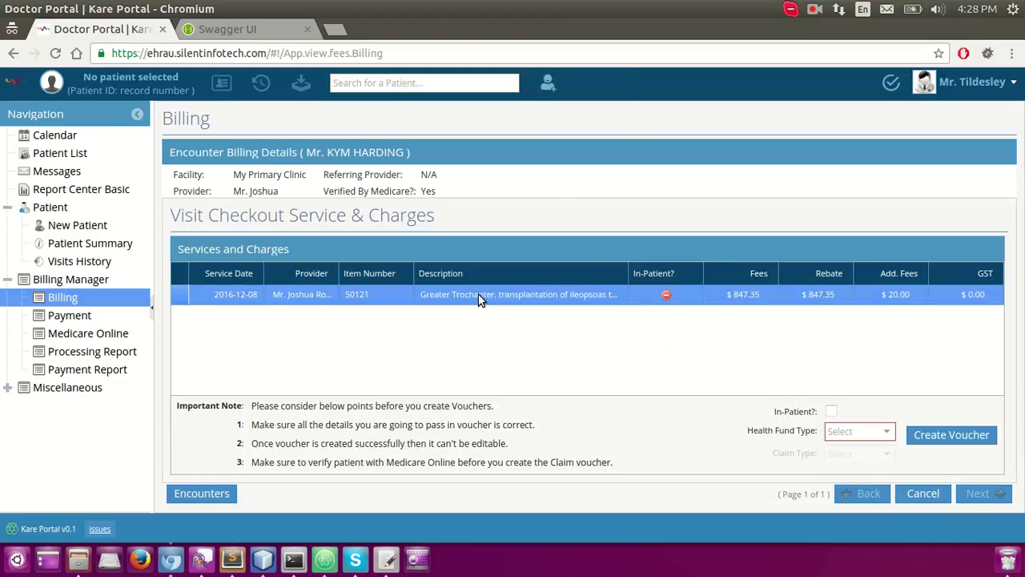
pyautogui.click(836, 437)
pyautogui.click(836, 468)
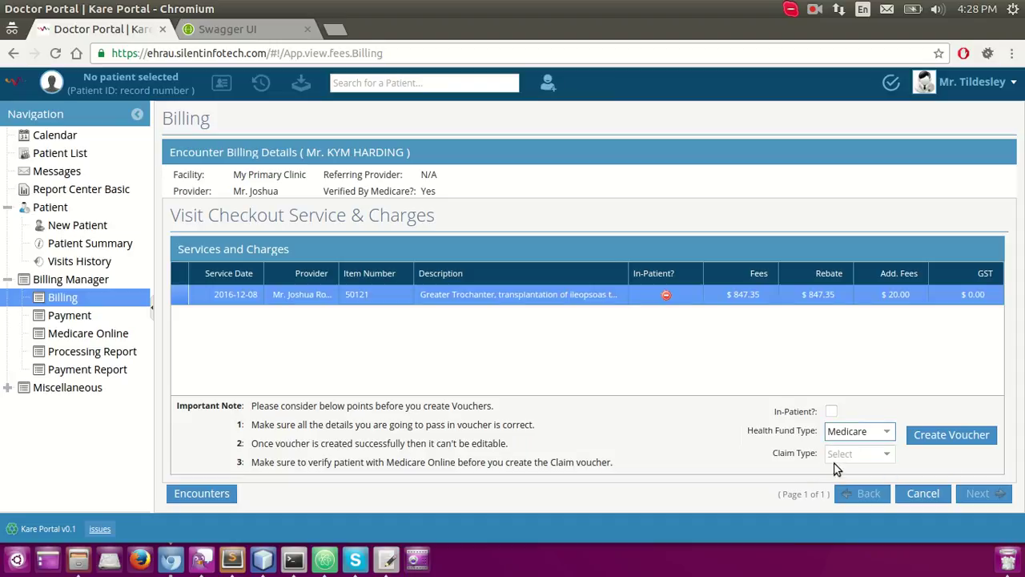
pyautogui.click(845, 456)
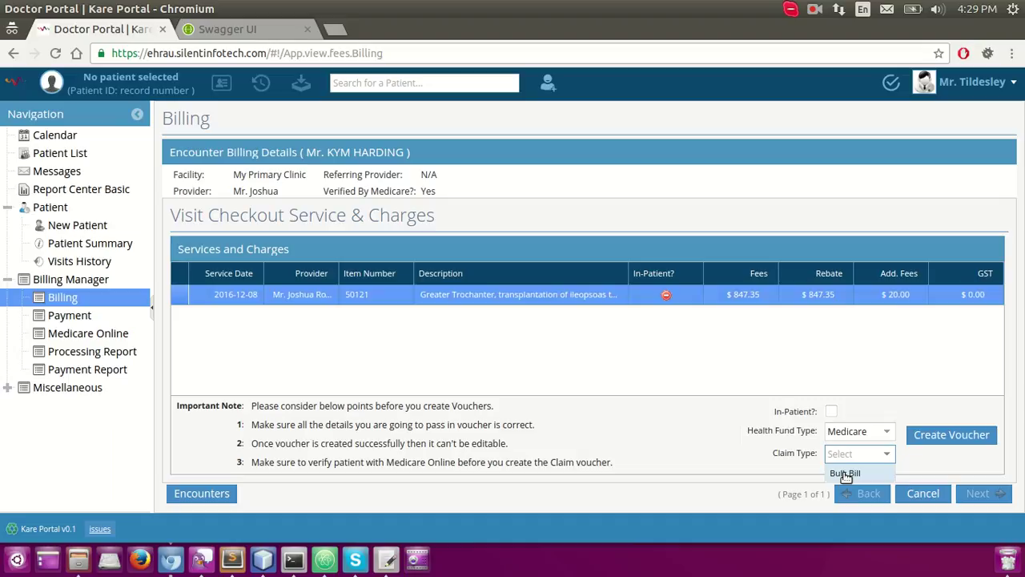
pyautogui.click(846, 474)
pyautogui.moveTo(387, 189); pyautogui.dragTo(432, 194)
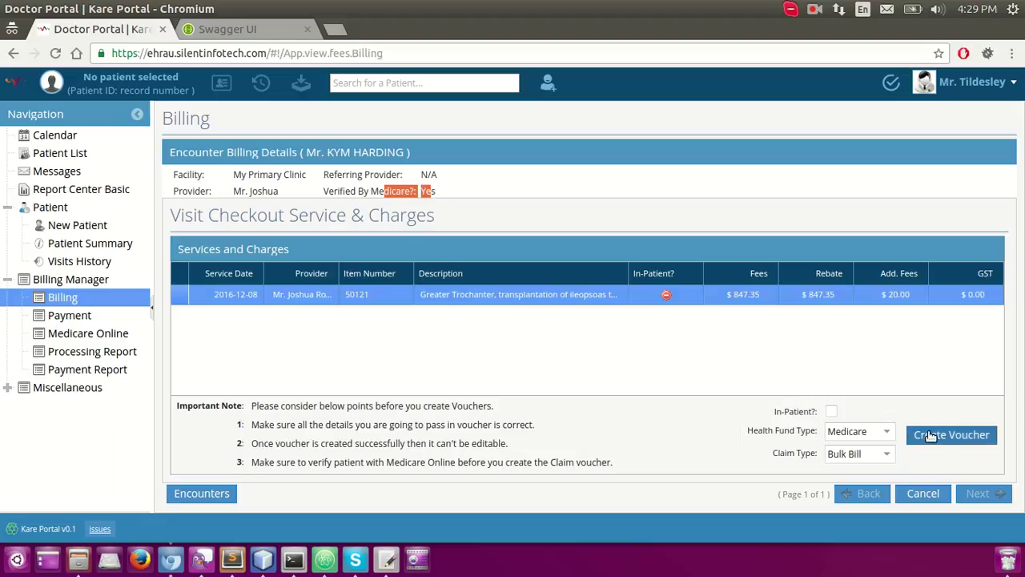
pyautogui.click(925, 439)
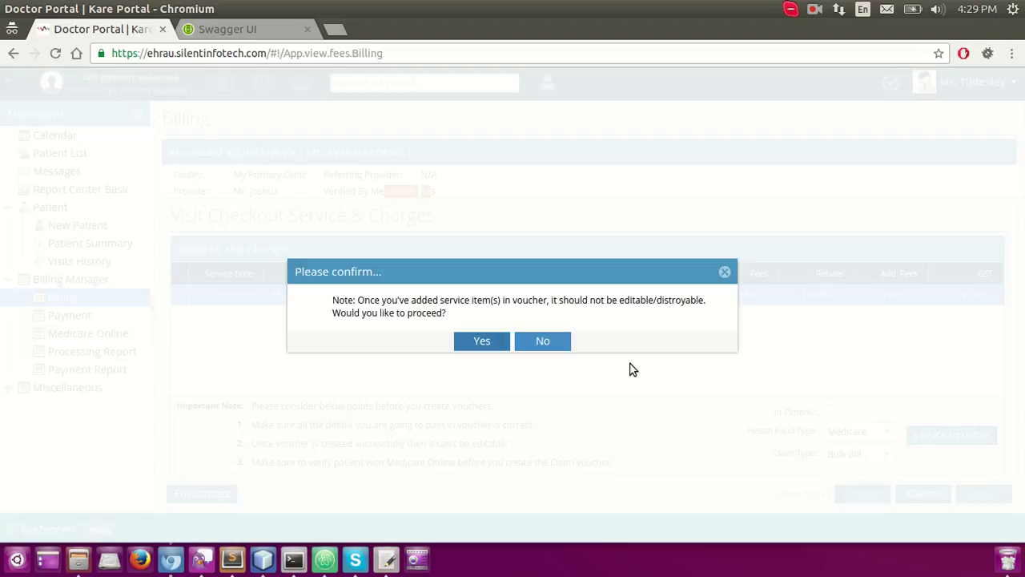
pyautogui.click(482, 342)
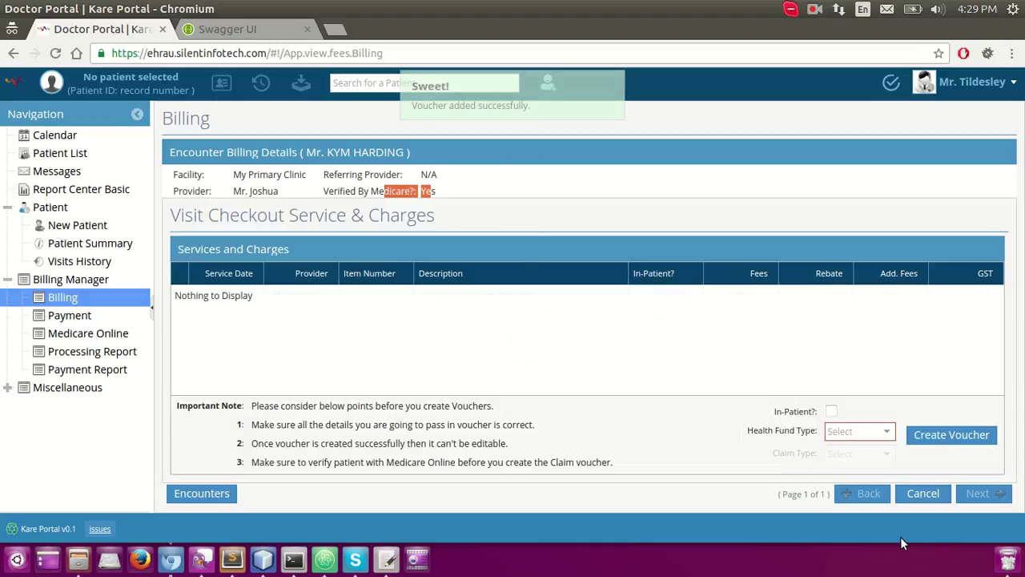
pyautogui.click(925, 494)
# Rerun the billing search to confirm nothing remains, then open Billing Manager > Payment.
pyautogui.click(714, 167)
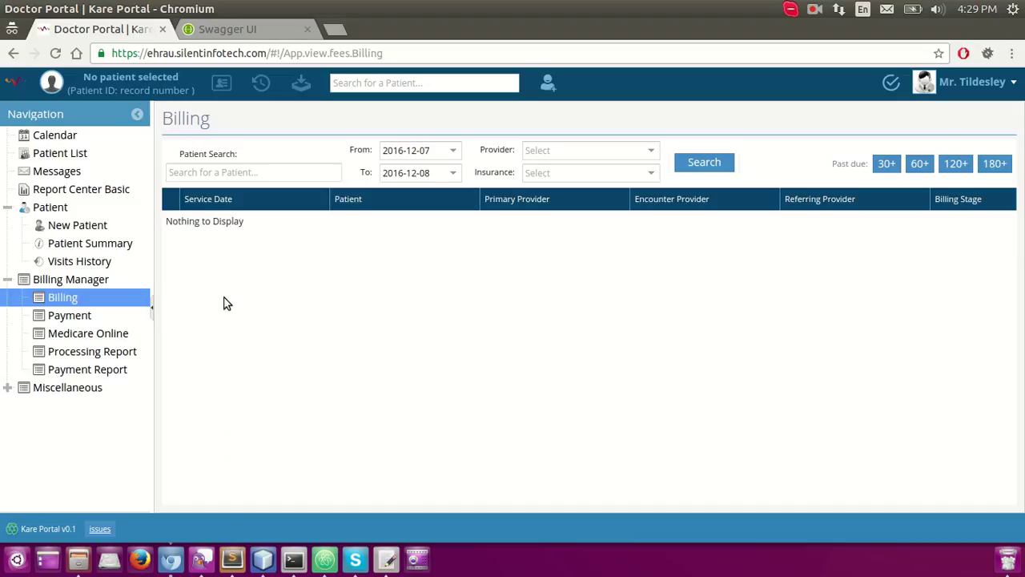
pyautogui.click(92, 318)
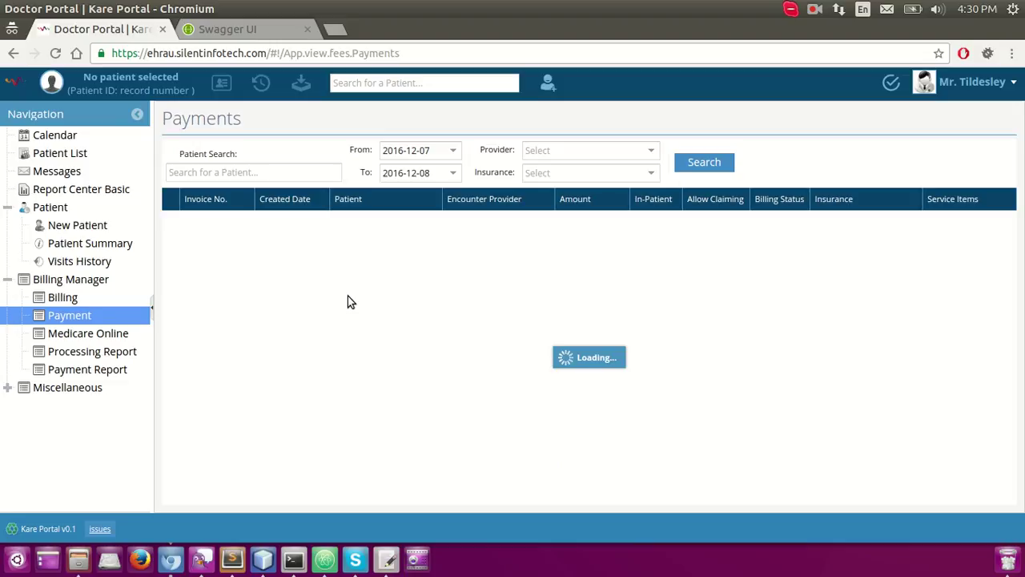
pyautogui.click(649, 152)
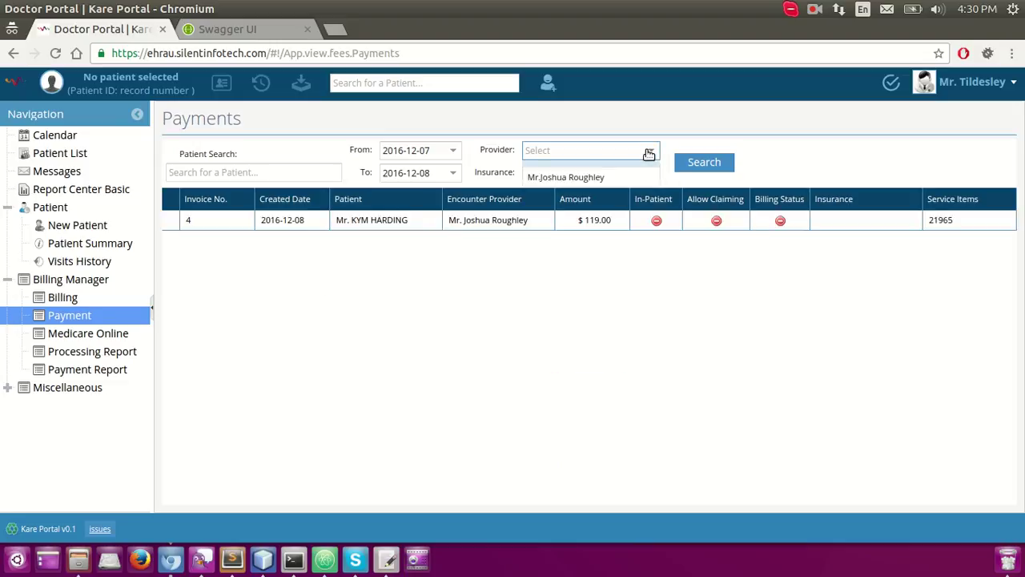
pyautogui.click(649, 153)
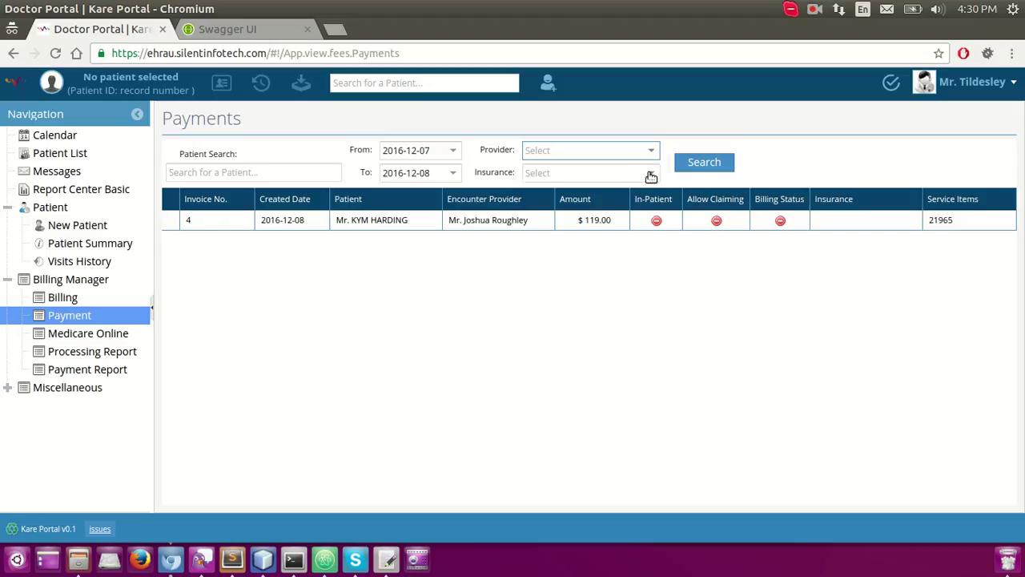
pyautogui.click(651, 174)
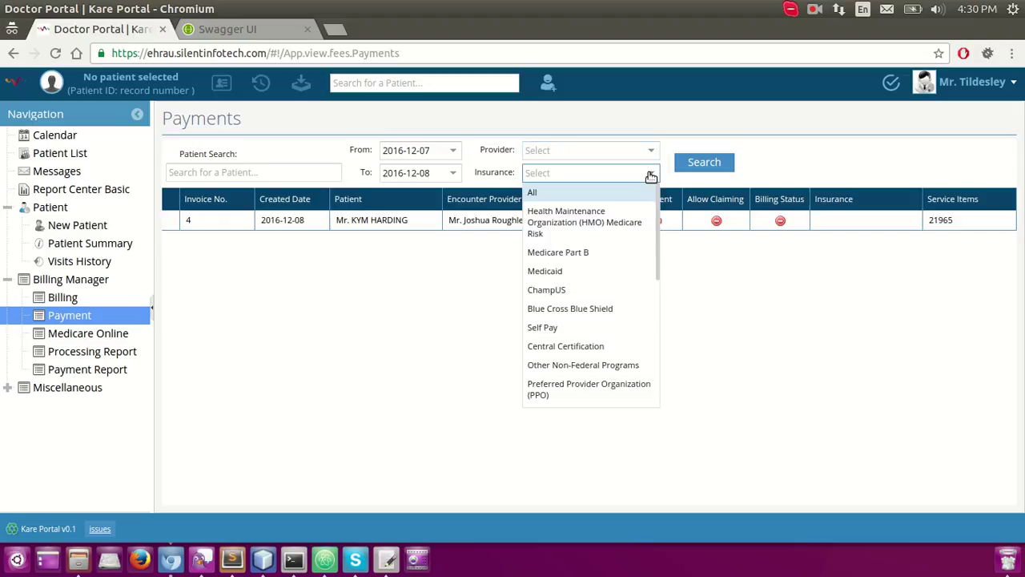
pyautogui.click(651, 175)
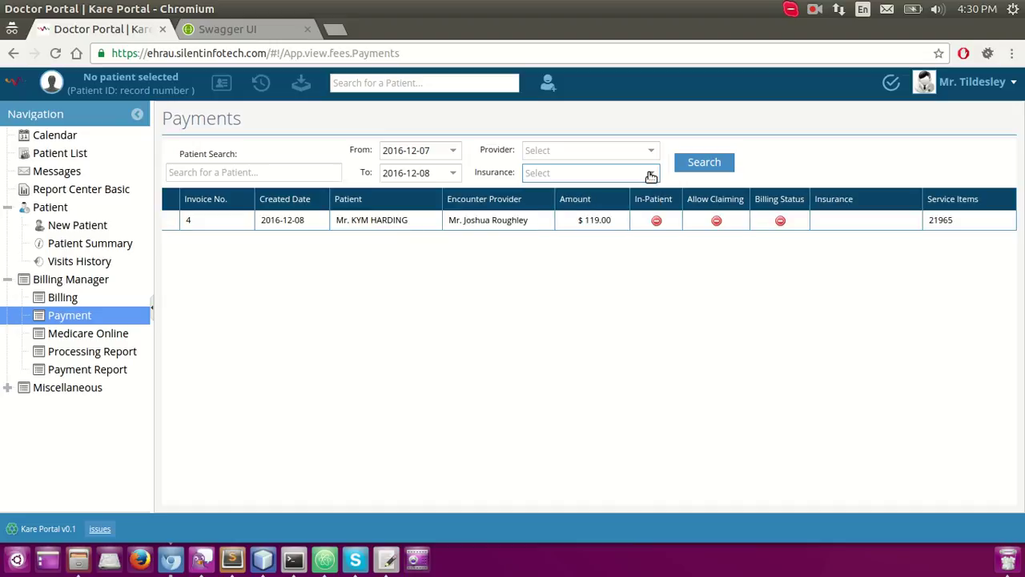
pyautogui.click(483, 176)
pyautogui.click(474, 222)
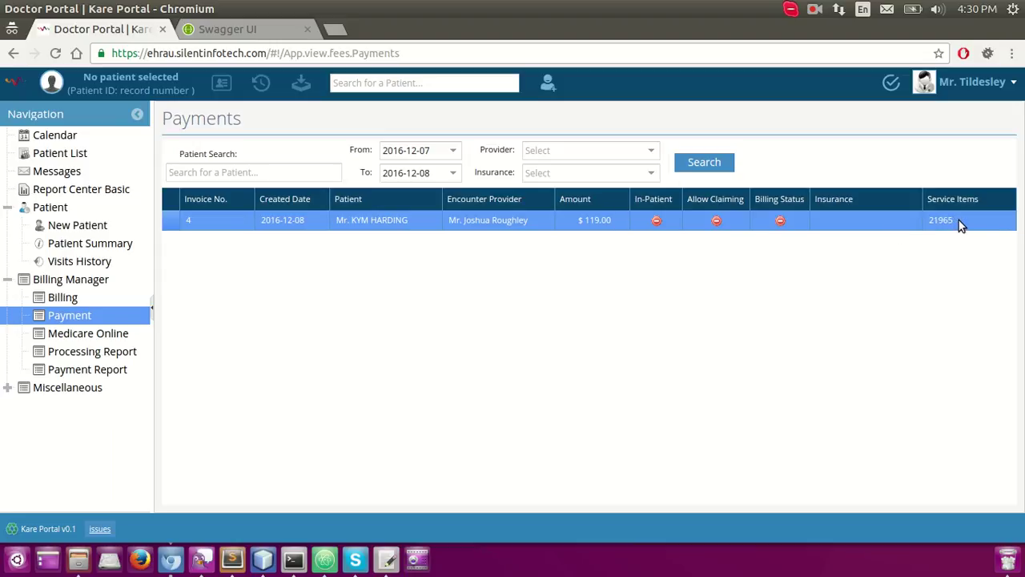
# Open invoice 4's voucher and set Paying Entity to Patient and Payment Method to Check Payment.
pyautogui.doubleClick(481, 218)
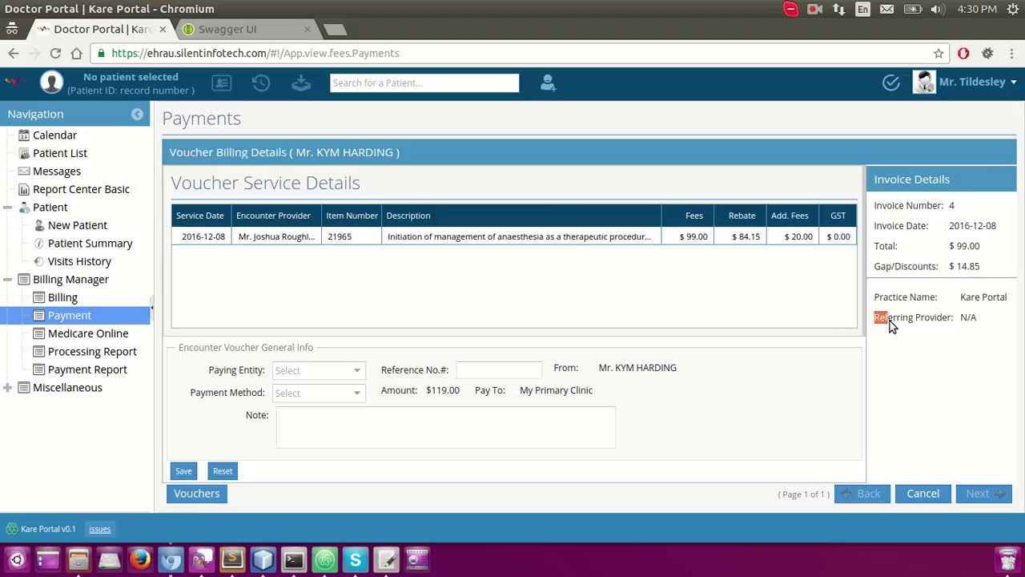
pyautogui.moveTo(934, 323); pyautogui.dragTo(966, 323)
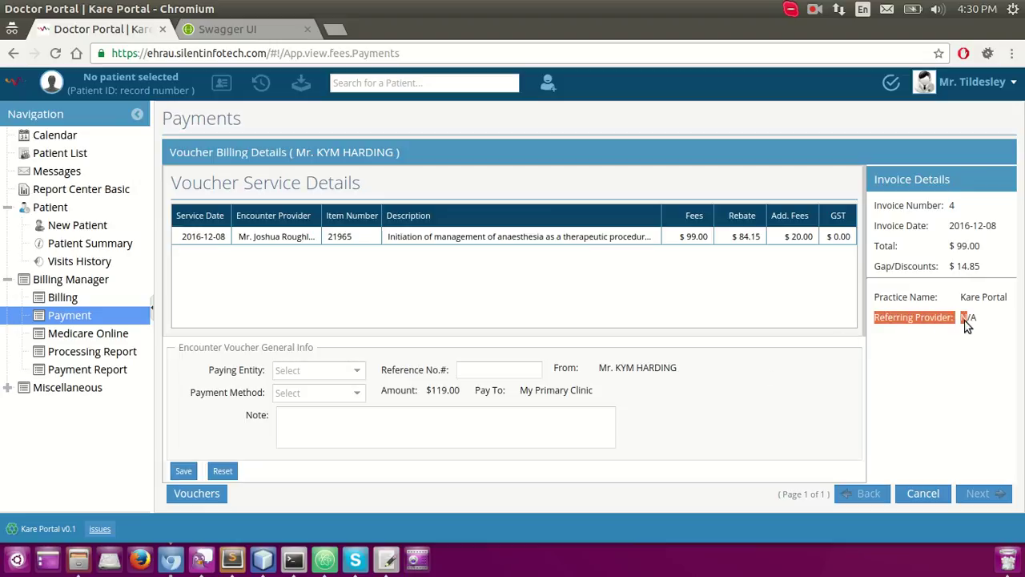
pyautogui.click(927, 344)
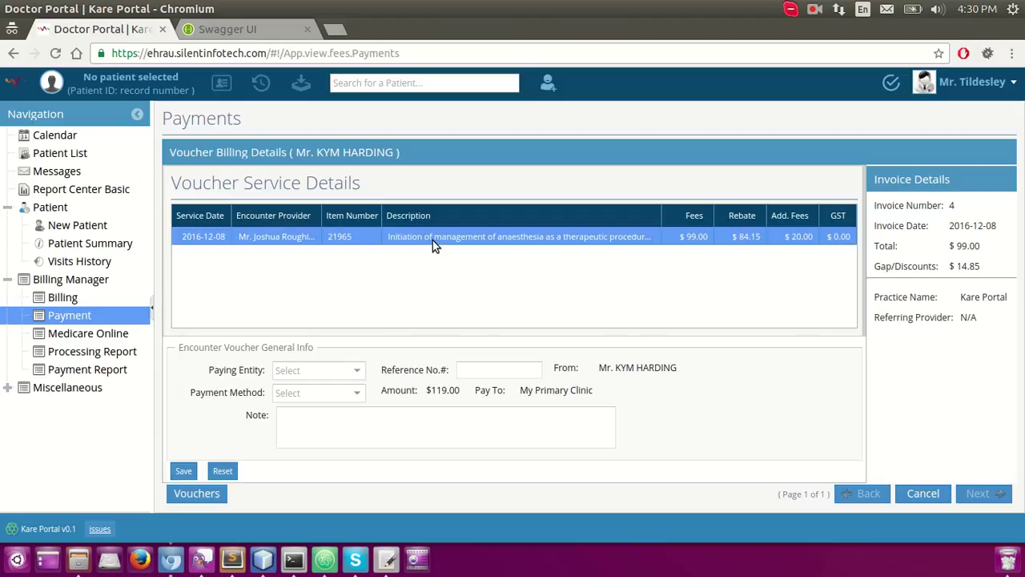
pyautogui.click(350, 371)
pyautogui.click(328, 410)
pyautogui.click(353, 392)
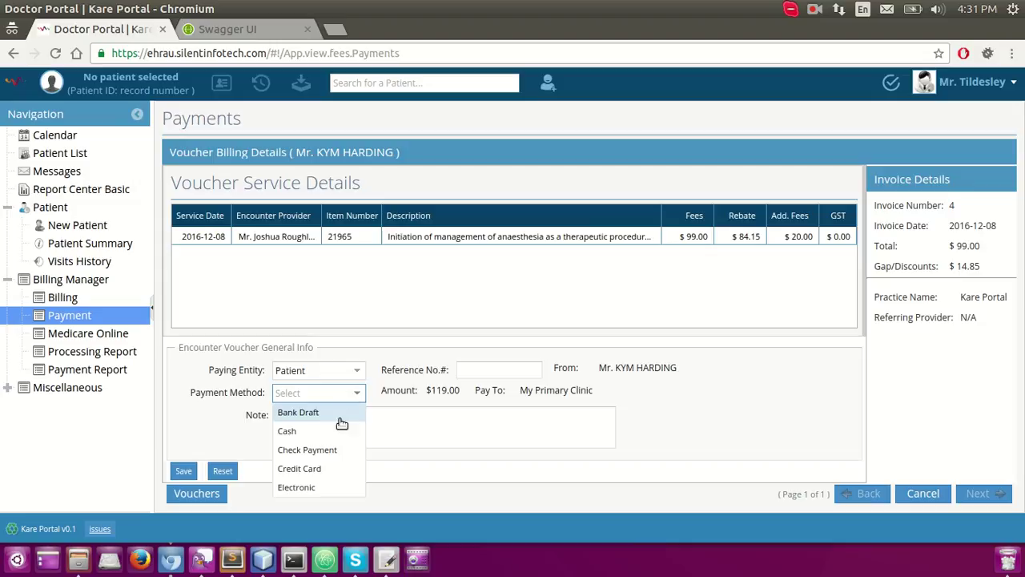
pyautogui.click(330, 450)
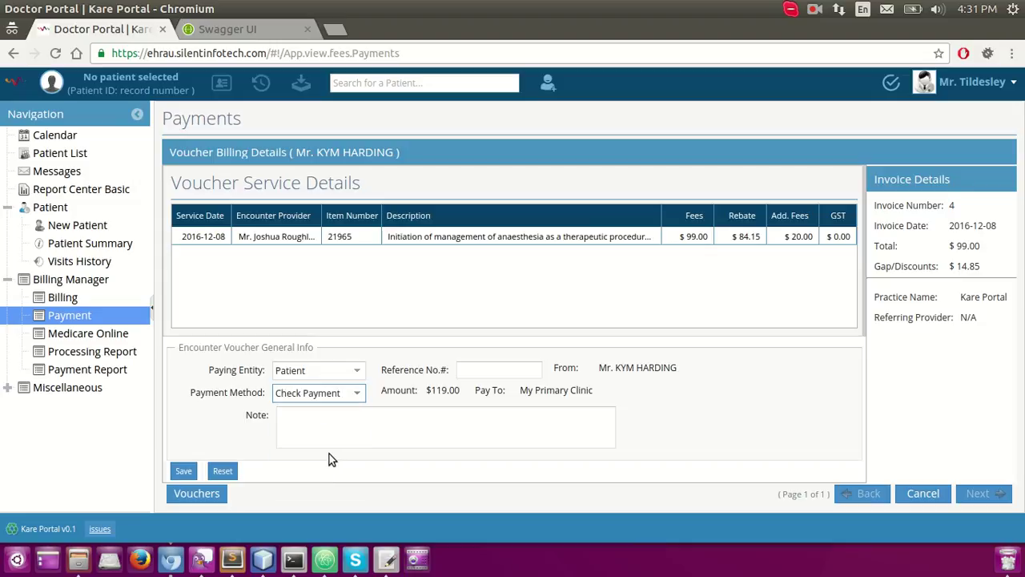
# Enter the cheque reference number and the note 'Check collected'.
pyautogui.click(461, 370)
pyautogui.click(450, 430)
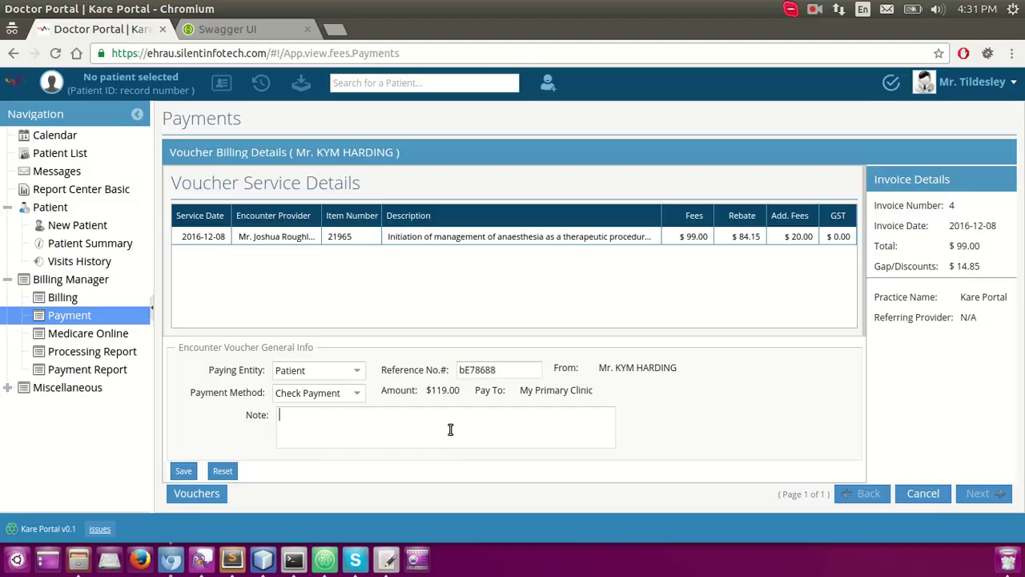
pyautogui.write('Collected by the')
pyautogui.press('BackSpace')
pyautogui.press('BackSpace')
pyautogui.press('BackSpace')
pyautogui.press('BackSpace')
pyautogui.press('BackSpace')
pyautogui.press('BackSpace')
pyautogui.press('BackSpace')
pyautogui.press('BackSpace')
pyautogui.press('BackSpace')
pyautogui.press('BackSpace')
pyautogui.press('BackSpace')
pyautogui.press('BackSpace')
pyautogui.press('BackSpace')
pyautogui.press('BackSpace')
pyautogui.press('BackSpace')
pyautogui.press('BackSpace')
pyautogui.write('Check collected')
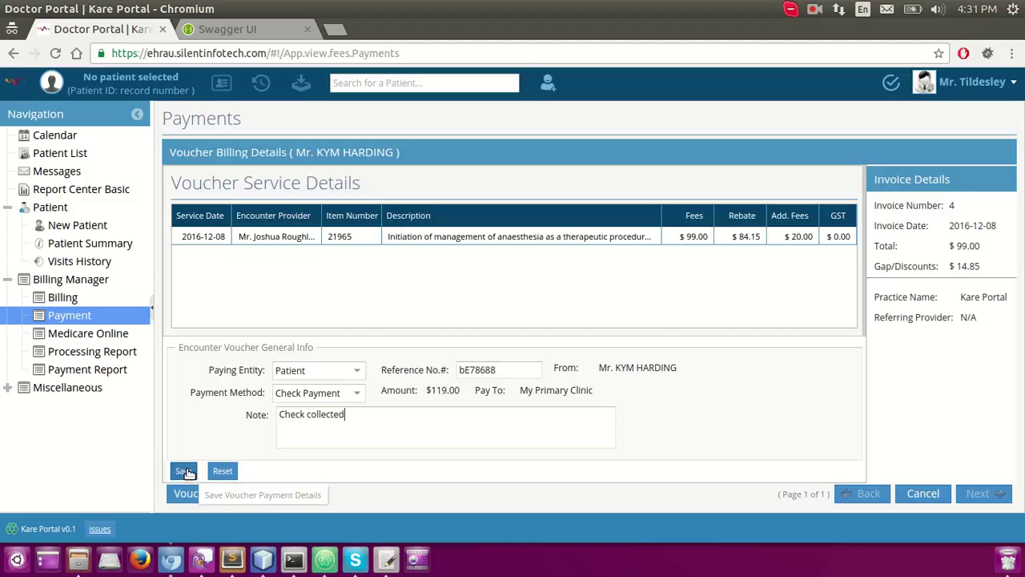
# Save invoice 4's patient cheque payment and confirm Yes.
pyautogui.click(186, 471)
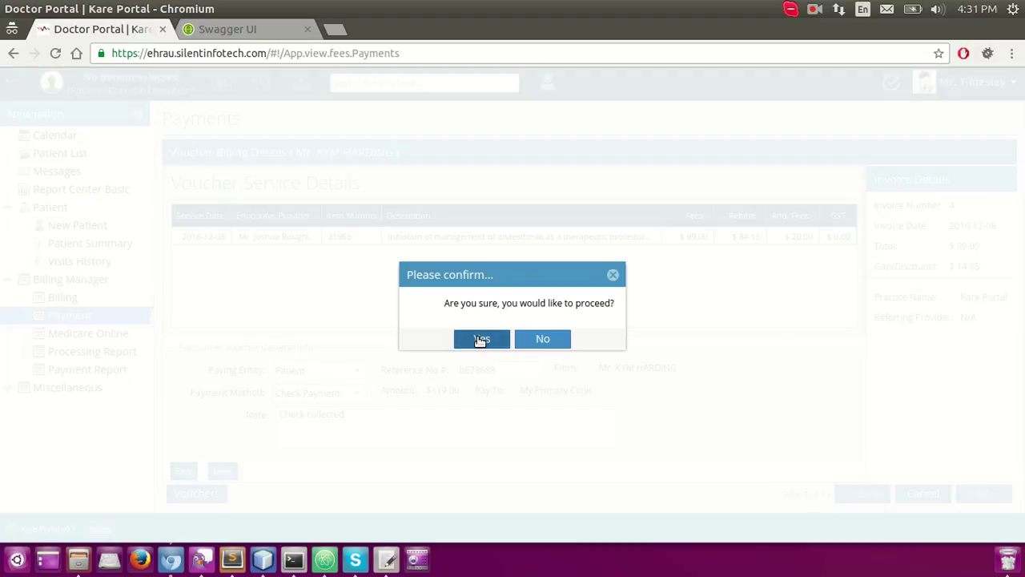
pyautogui.click(481, 340)
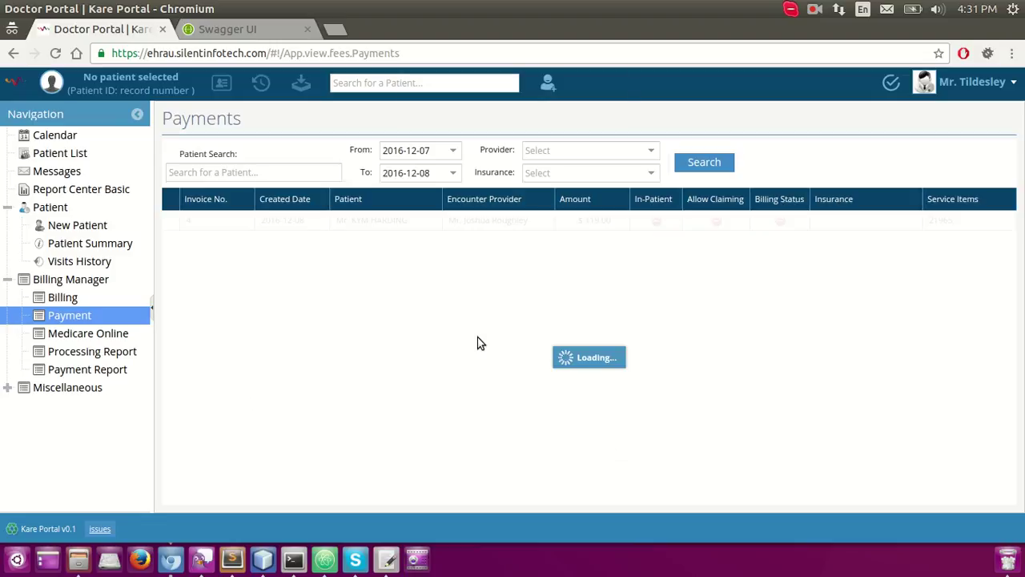
# Go to Medicare Online, reload the page, and reopen Medicare Online from the Navigation panel.
pyautogui.click(124, 336)
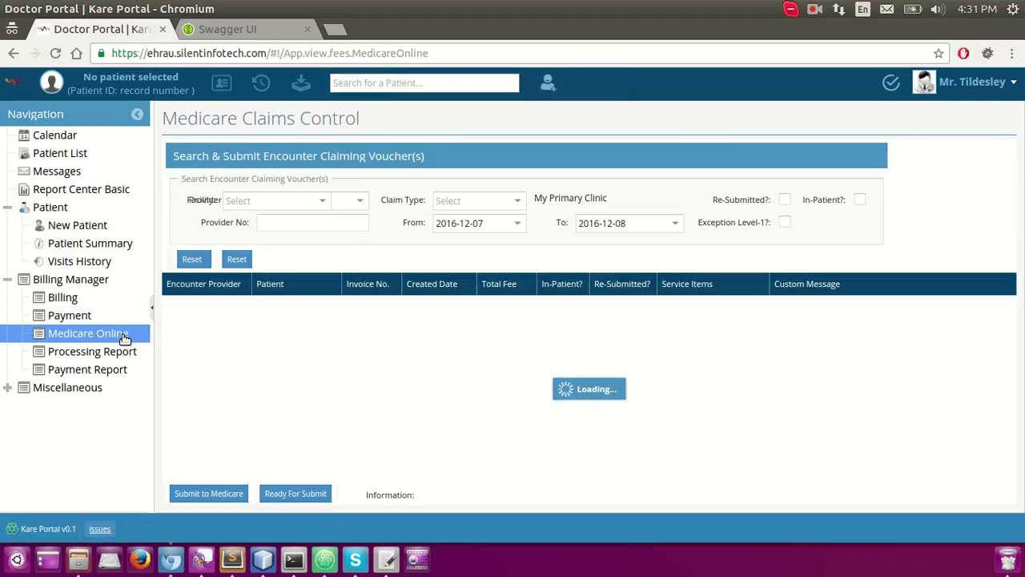
pyautogui.click(414, 54)
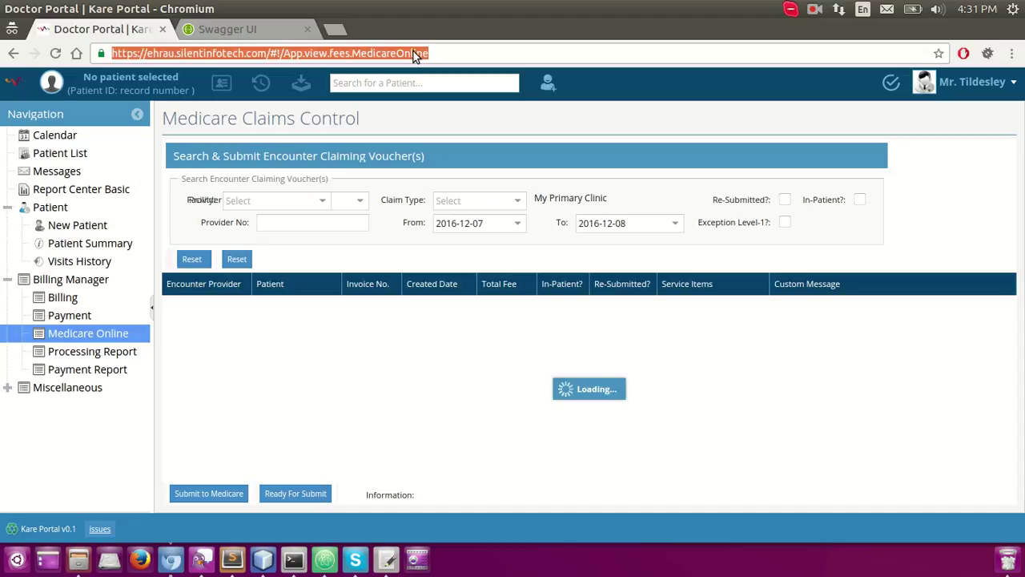
pyautogui.press('Return')
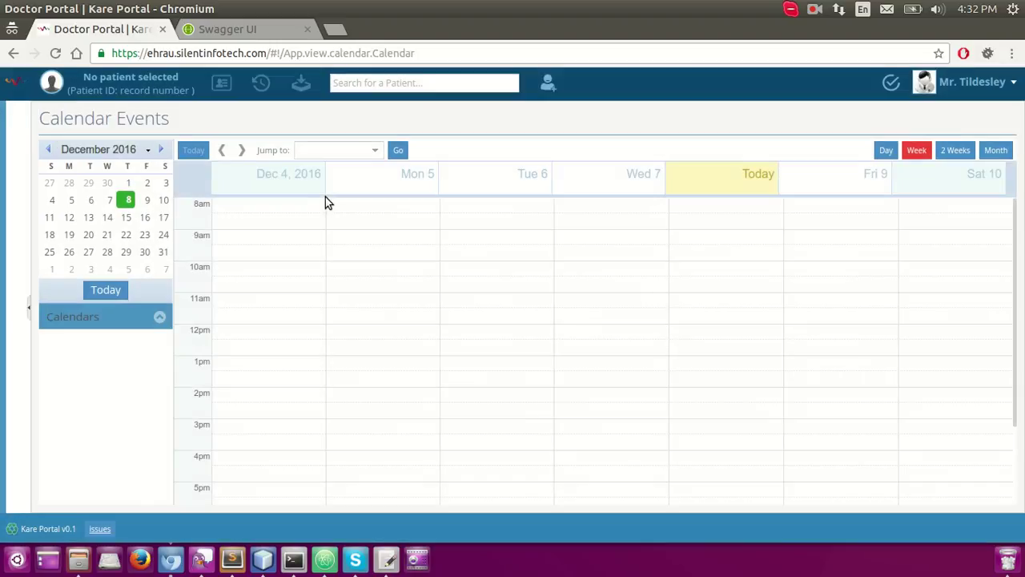
pyautogui.click(13, 118)
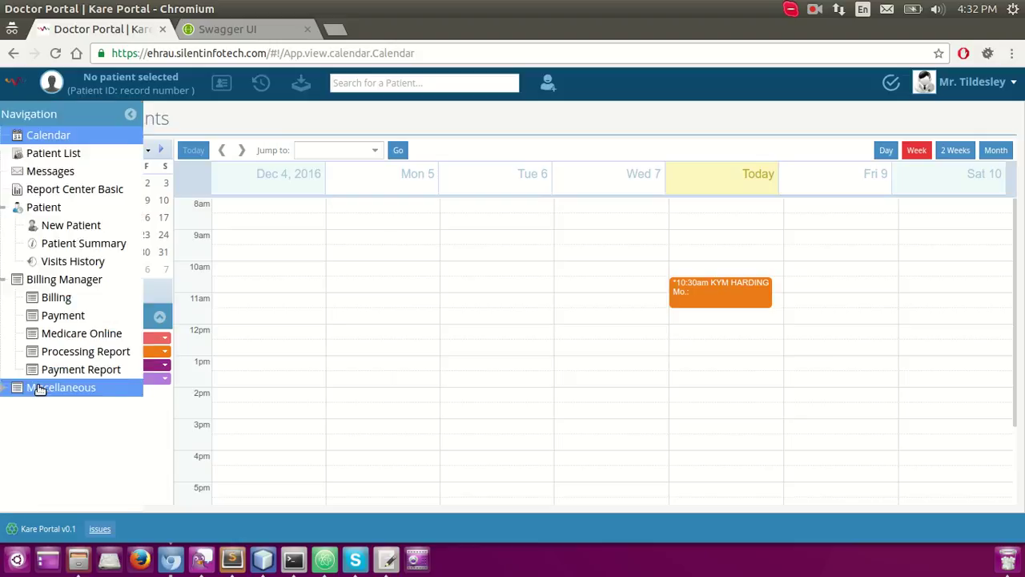
pyautogui.click(85, 332)
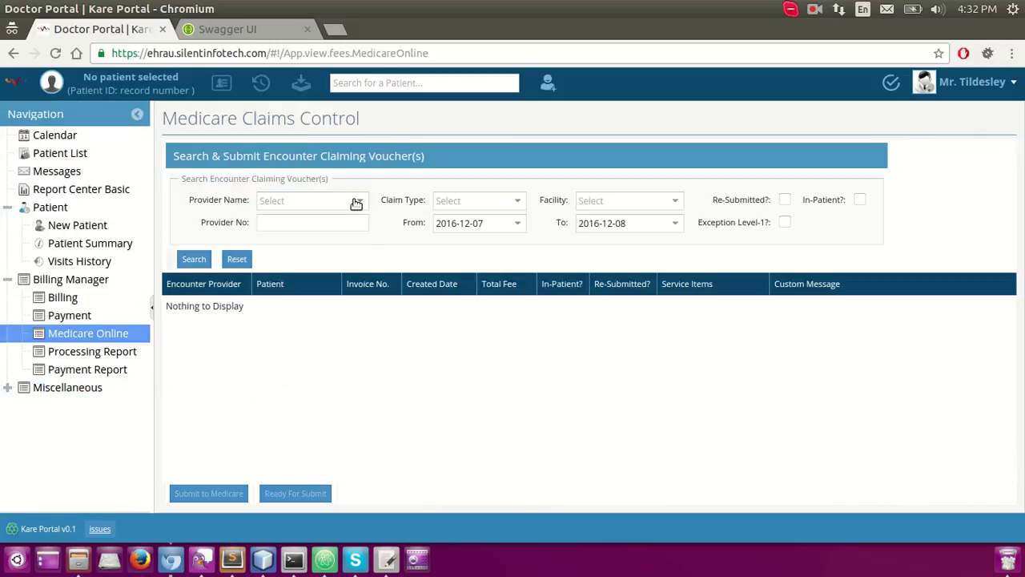
# Search the provider's Bulk Bill vouchers at My Primary Clinic and select the $867.35 invoice 2 voucher.
pyautogui.click(357, 203)
pyautogui.click(345, 231)
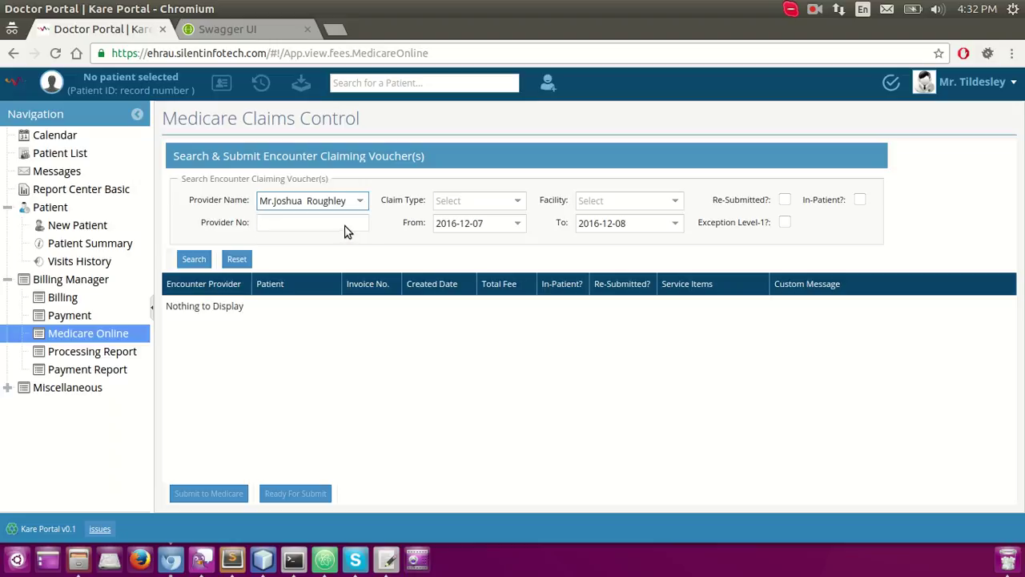
pyautogui.doubleClick(288, 226)
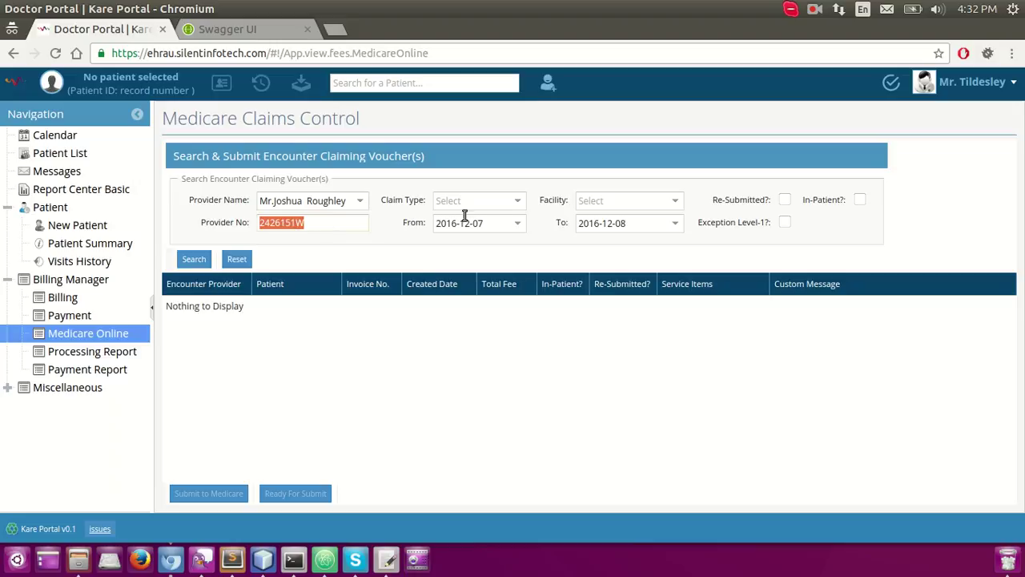
pyautogui.click(517, 200)
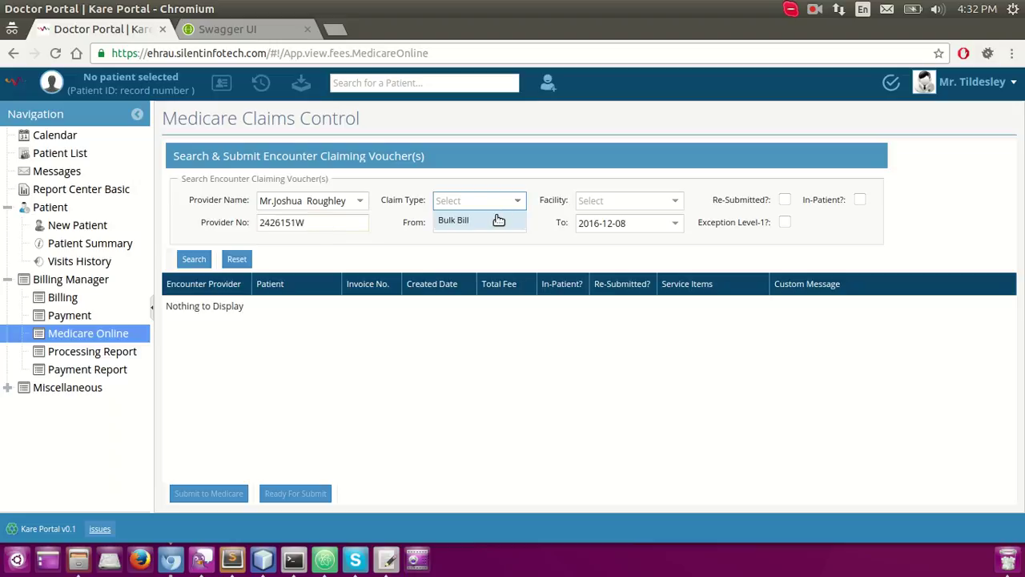
pyautogui.click(497, 218)
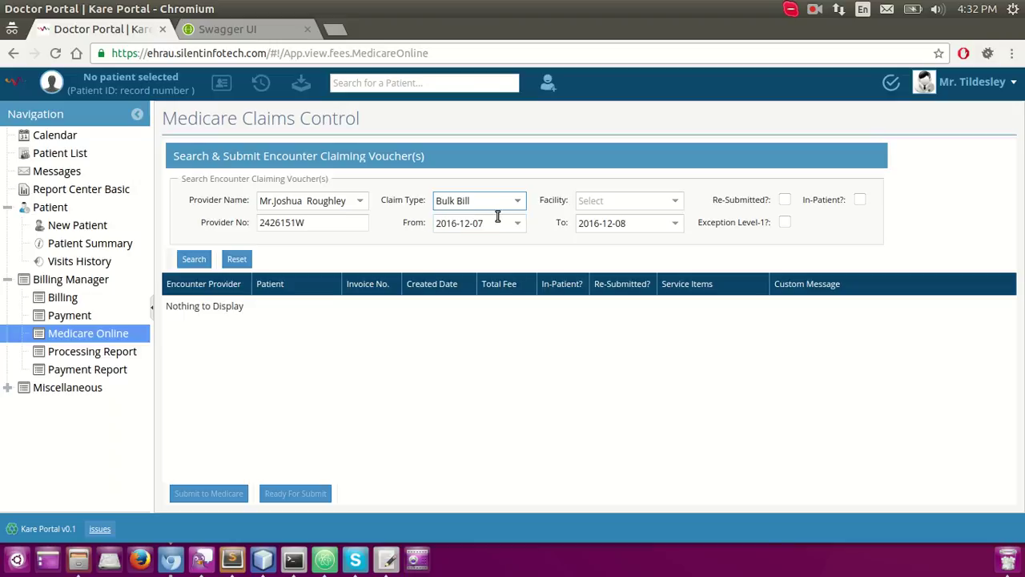
pyautogui.click(676, 202)
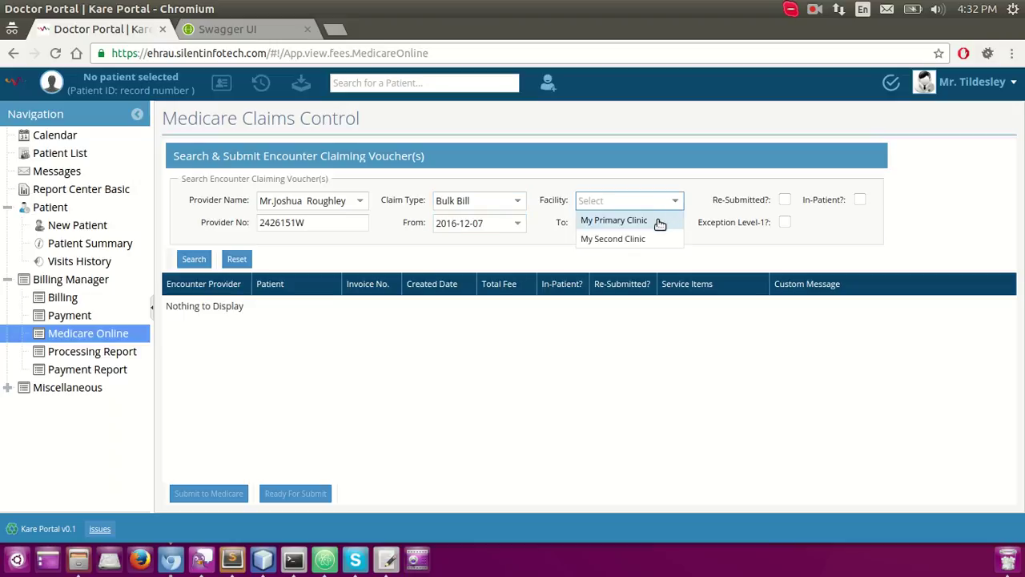
pyautogui.click(659, 221)
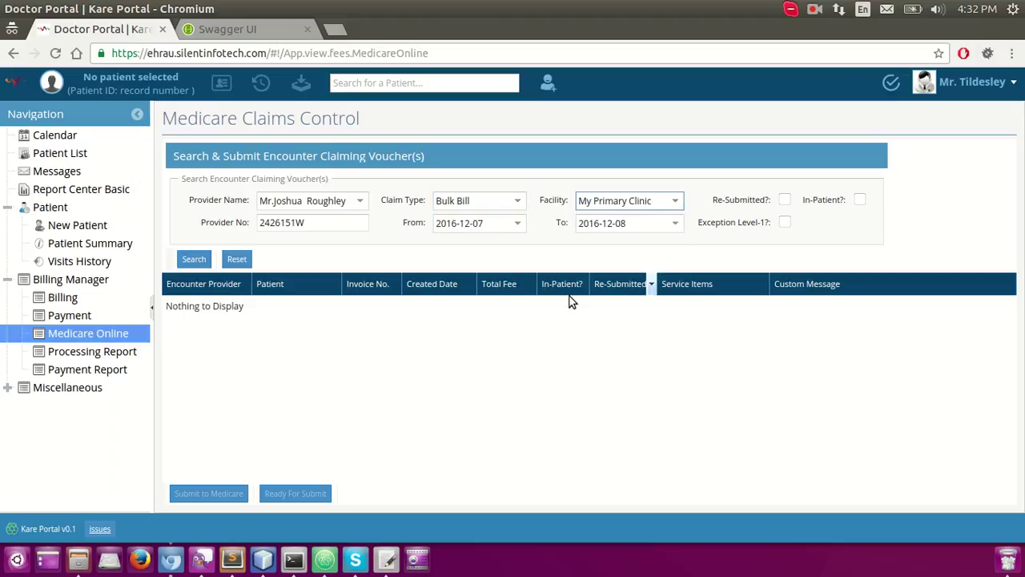
pyautogui.click(193, 260)
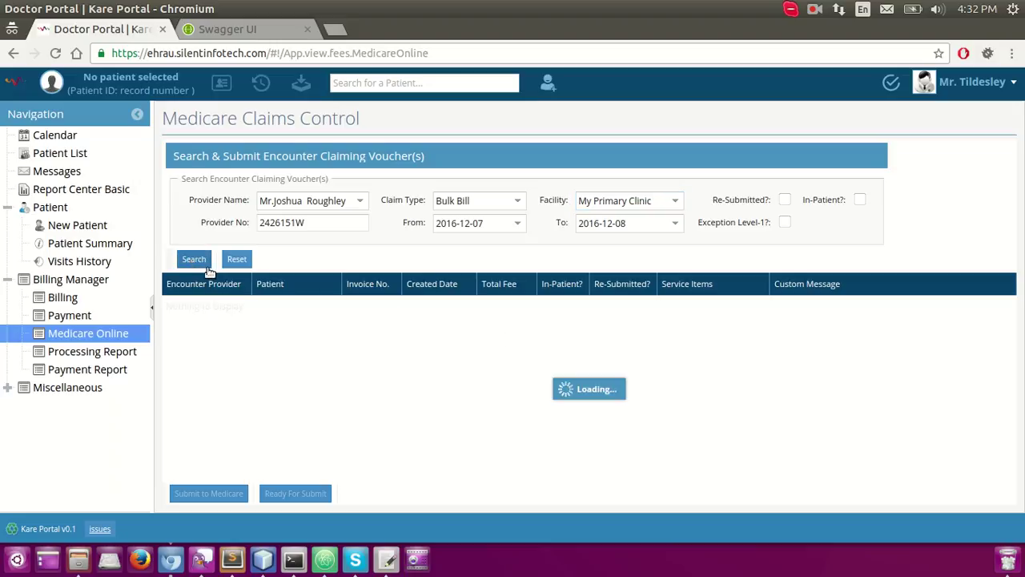
pyautogui.click(320, 303)
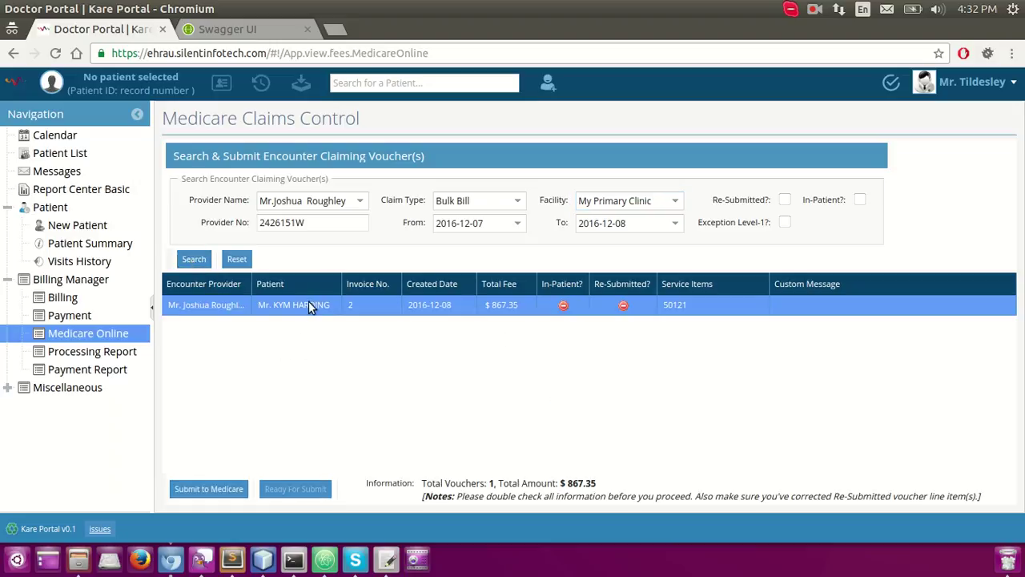
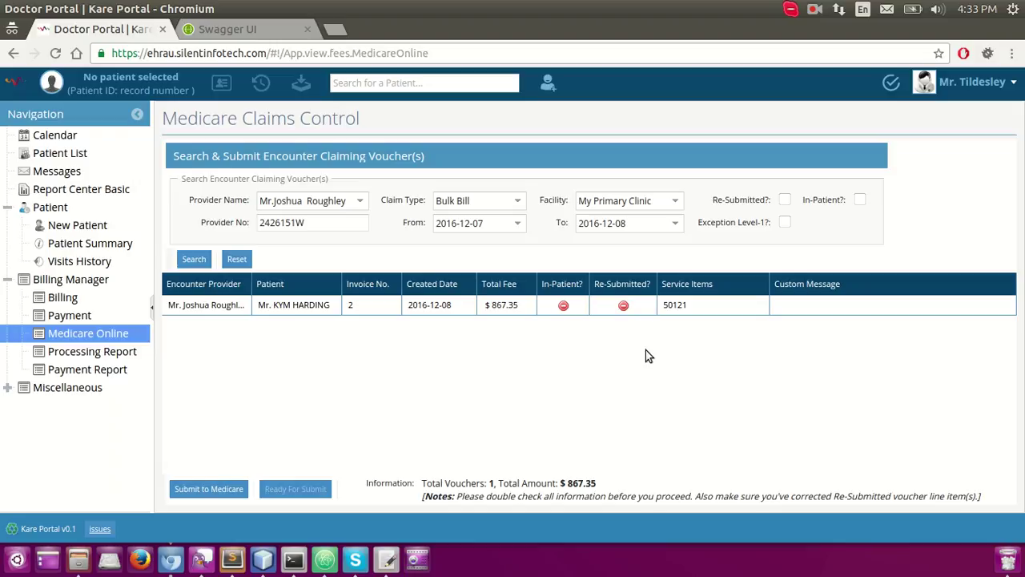
# Select the $867.35 invoice 2 voucher in the Bulk Bill results grid for submission.
pyautogui.click(654, 306)
pyautogui.moveTo(750, 204); pyautogui.dragTo(762, 204)
pyautogui.click(709, 304)
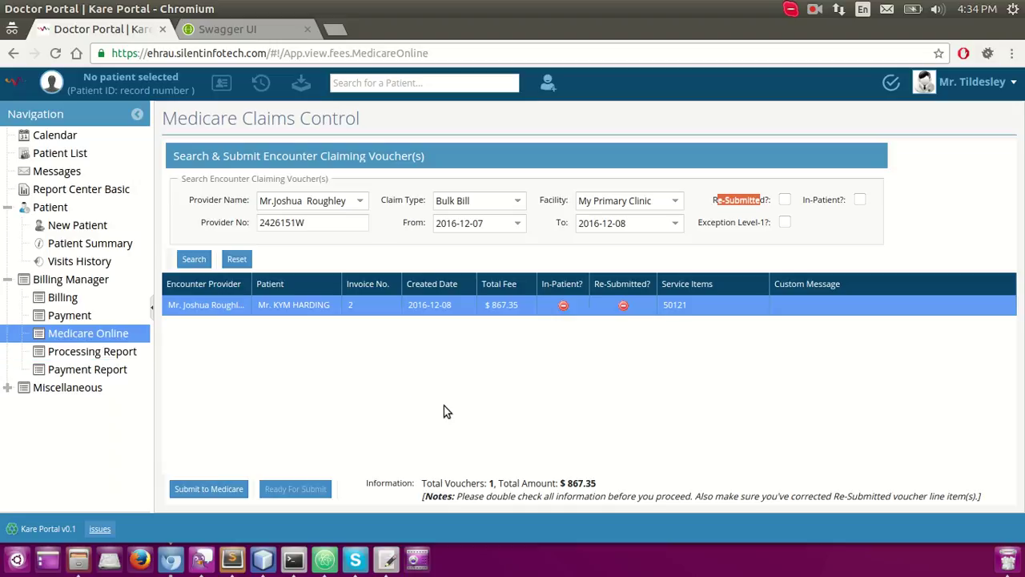
pyautogui.click(952, 264)
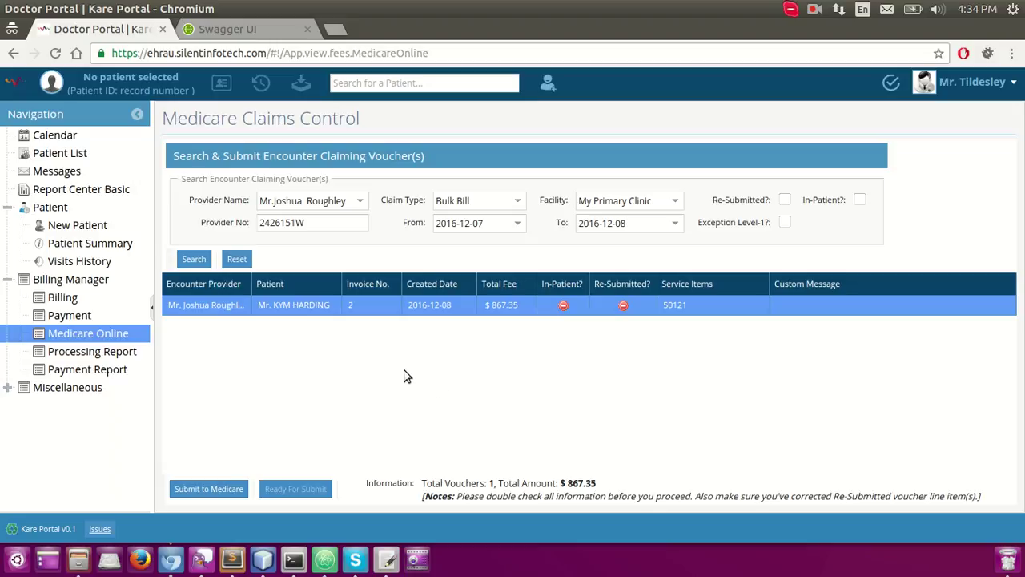
# Submit the invoice 2 voucher to Medicare and confirm with Yes.
pyautogui.click(210, 489)
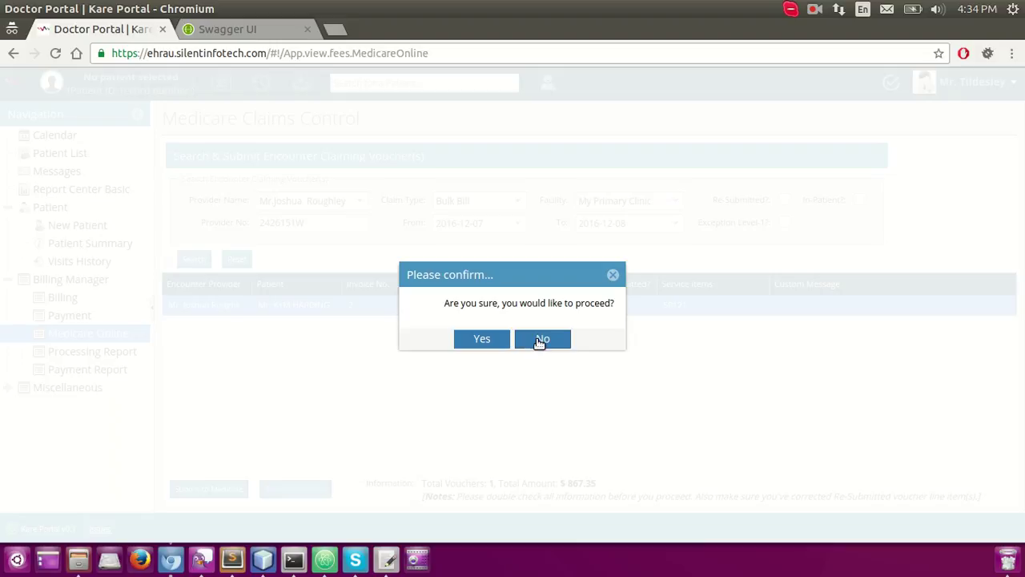
pyautogui.click(477, 344)
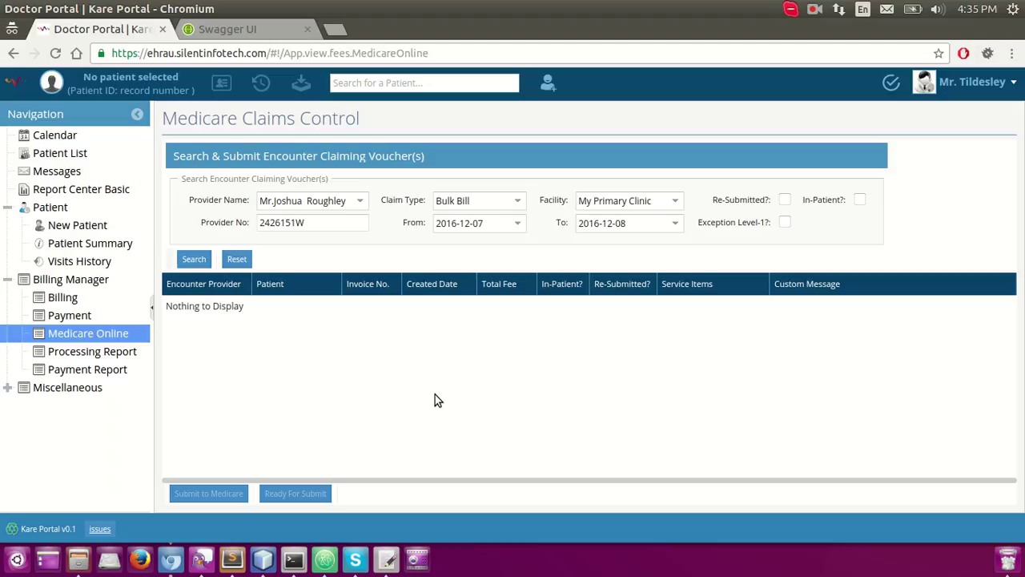
# Open the Claim Processing Report and check the provider filter list without changing it.
pyautogui.click(115, 357)
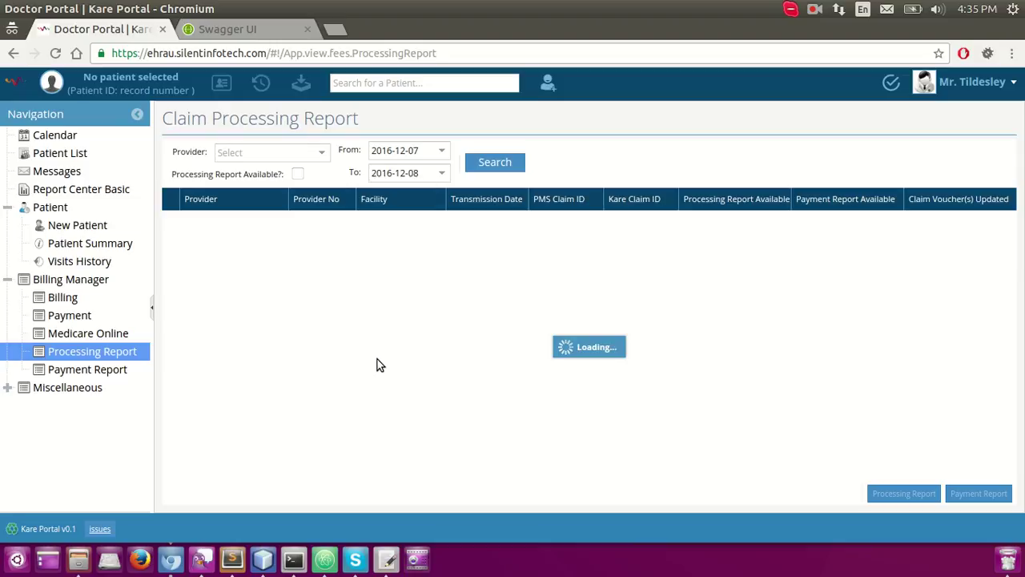
pyautogui.click(323, 153)
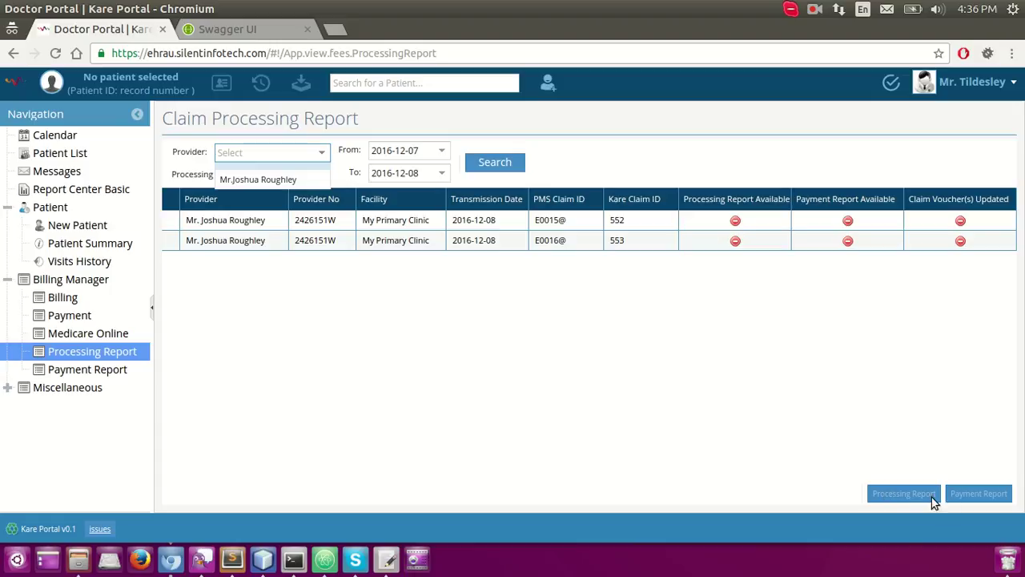
pyautogui.click(677, 282)
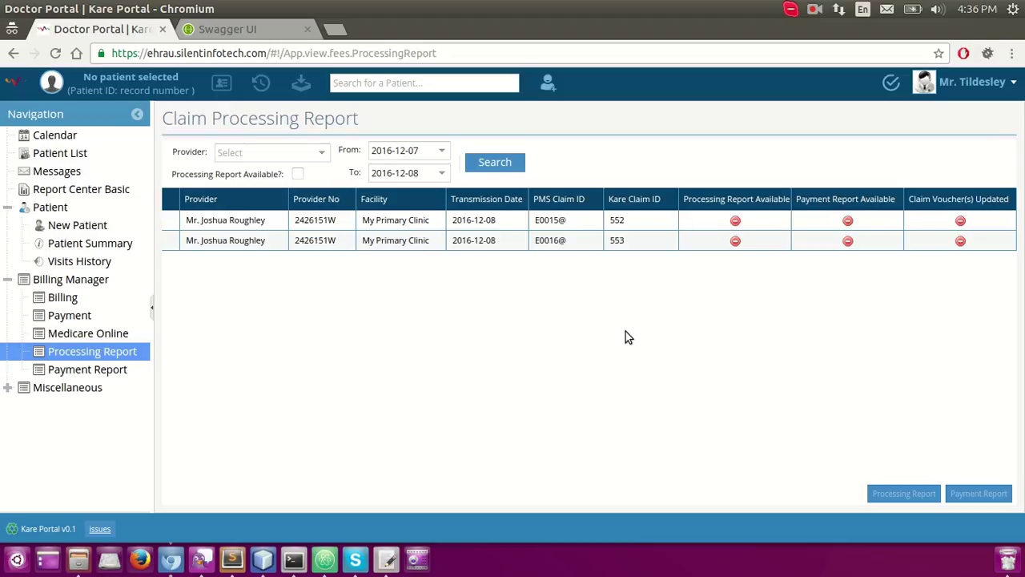
# Request the processing report for claim 553 and dismiss the not-available message.
pyautogui.click(631, 245)
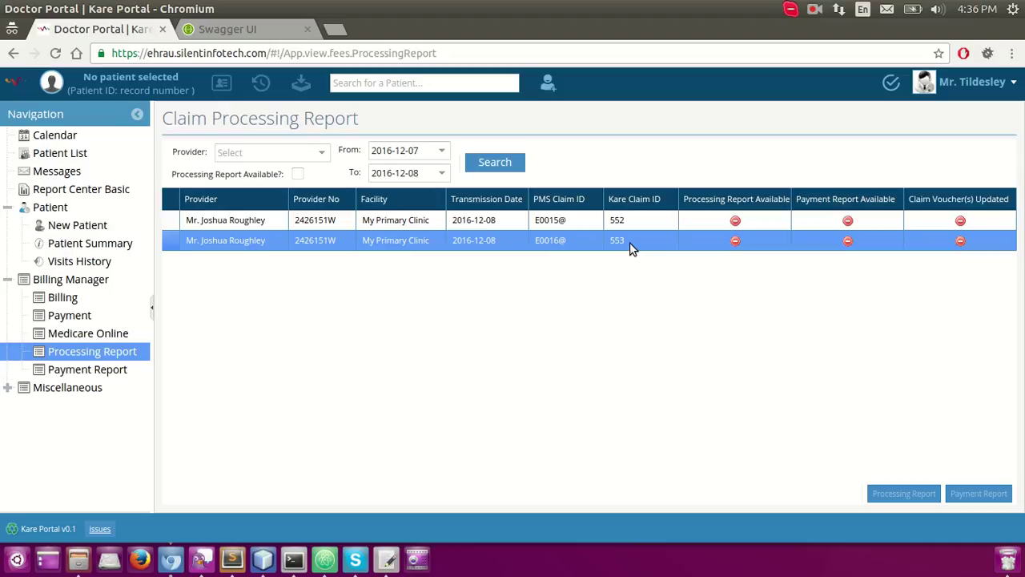
pyautogui.click(584, 221)
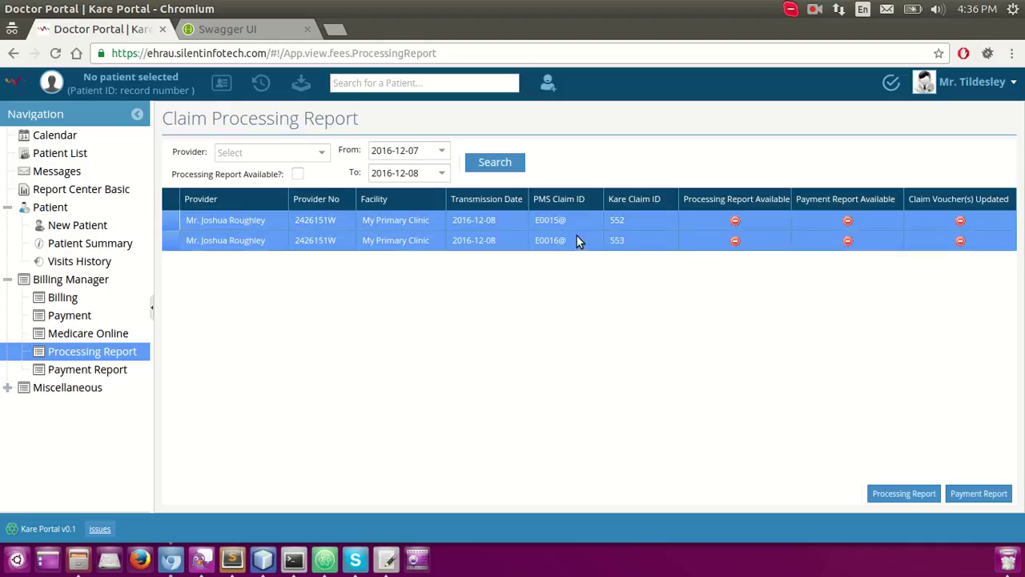
pyautogui.click(572, 243)
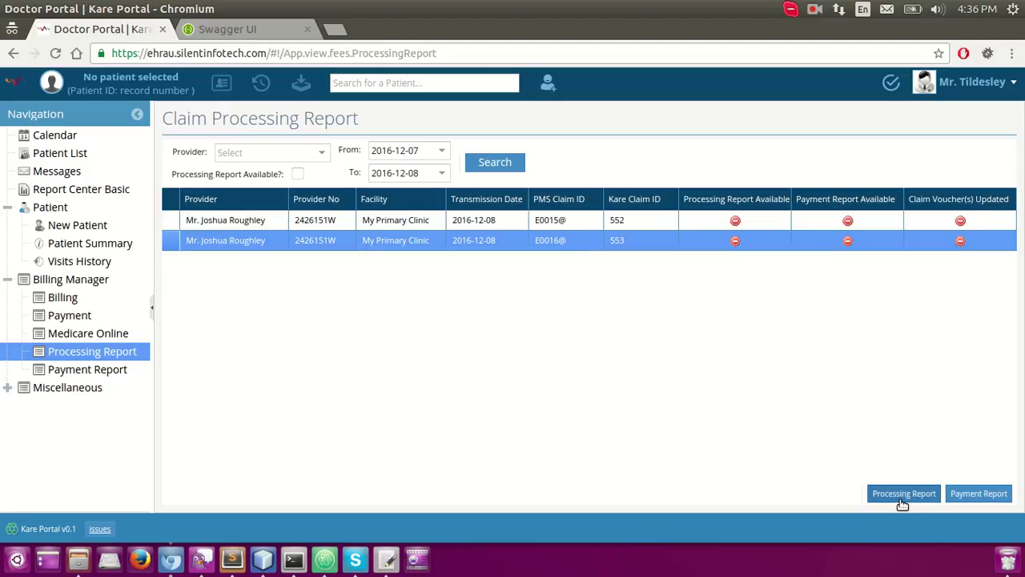
pyautogui.click(901, 495)
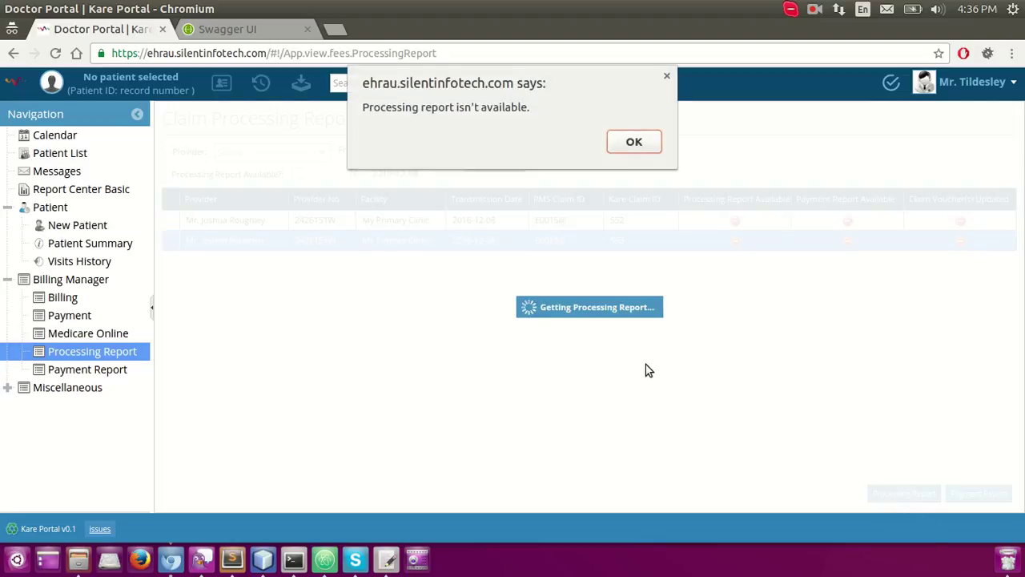
pyautogui.click(634, 144)
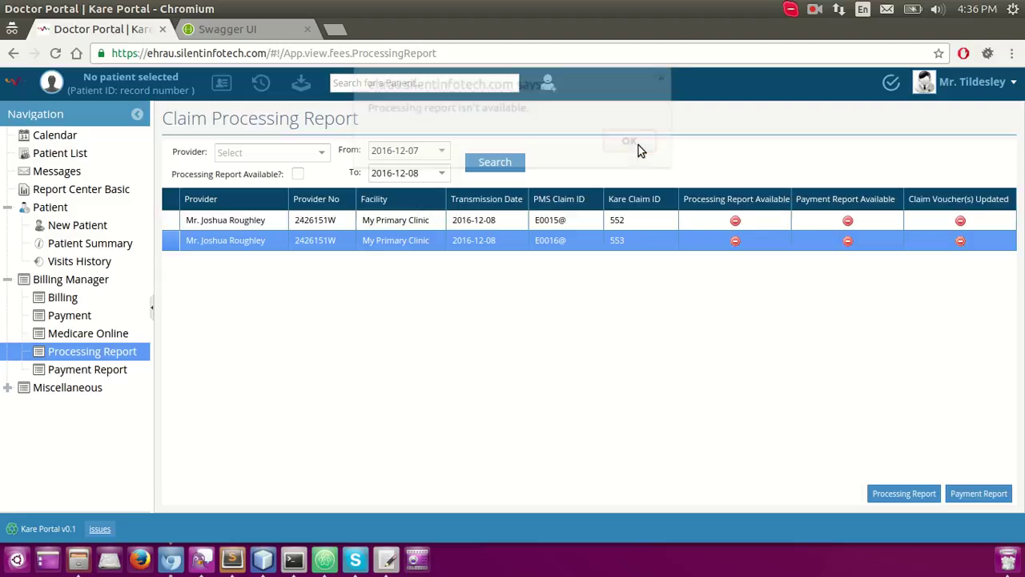
pyautogui.click(580, 221)
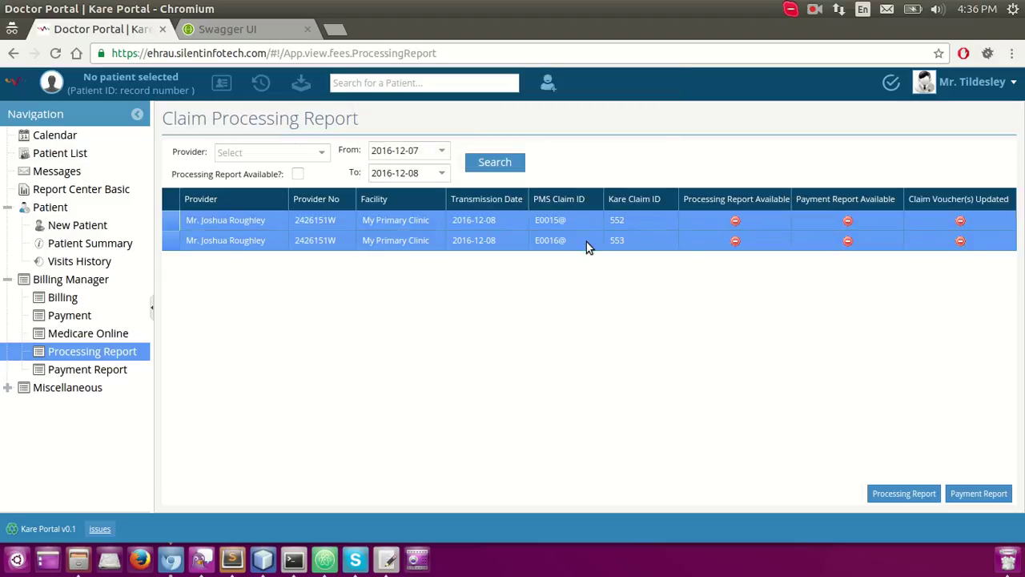
# Compare claims 552 and 553, leaving only claim 553 selected.
pyautogui.click(586, 242)
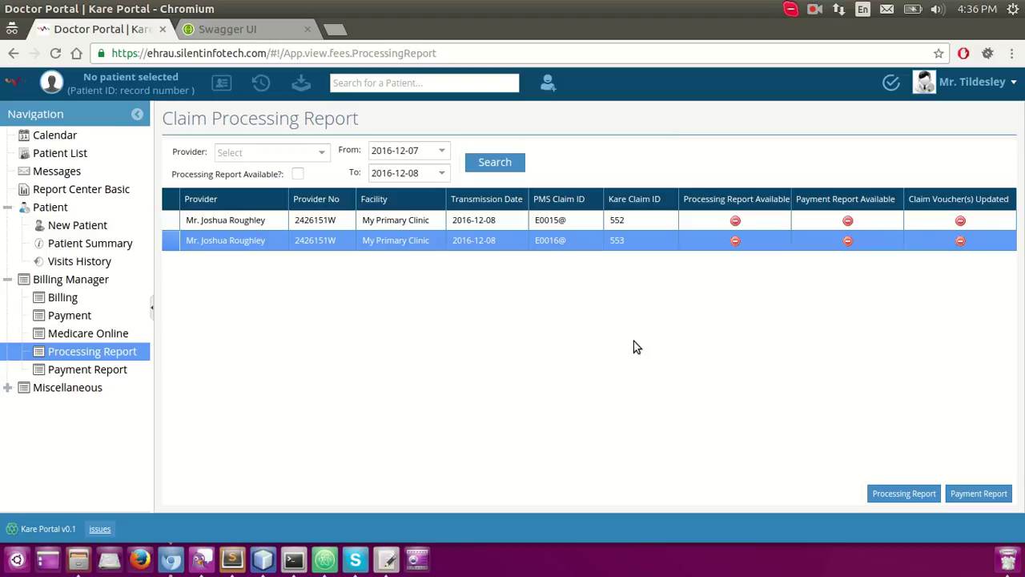
pyautogui.keyDown('ctrl'); pyautogui.click(573, 219); pyautogui.keyUp('ctrl')
pyautogui.click(572, 221)
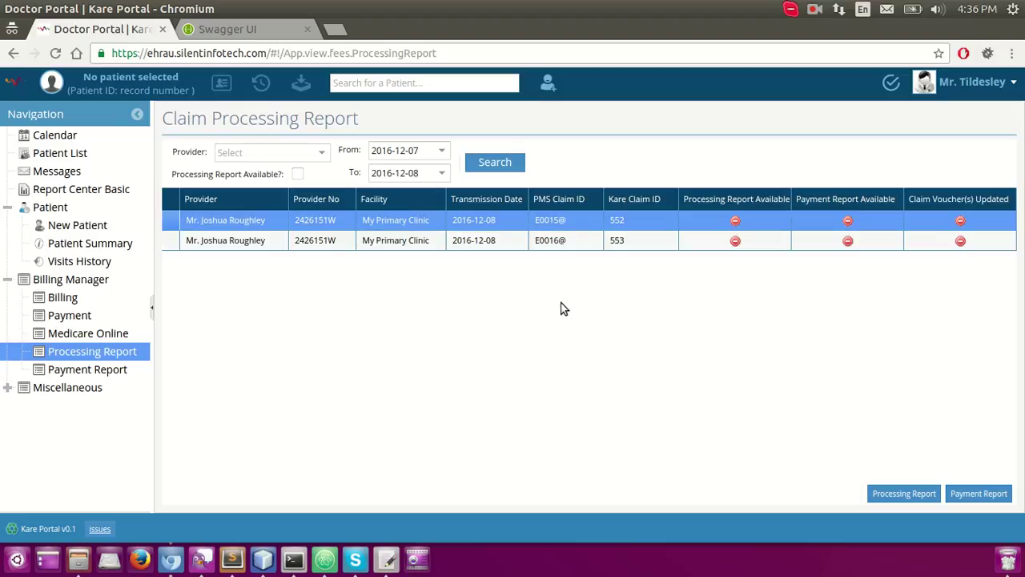
pyautogui.keyDown('ctrl'); pyautogui.click(585, 245); pyautogui.keyUp('ctrl')
pyautogui.click(585, 247)
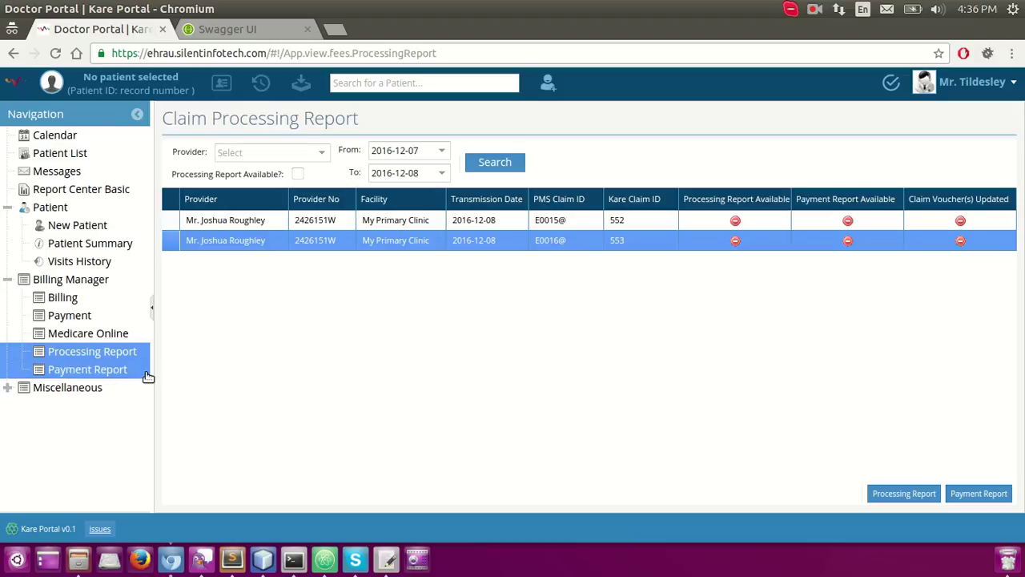
# In the Payment Report, print the claim statement for paid invoice 2 ($135.70).
pyautogui.click(118, 372)
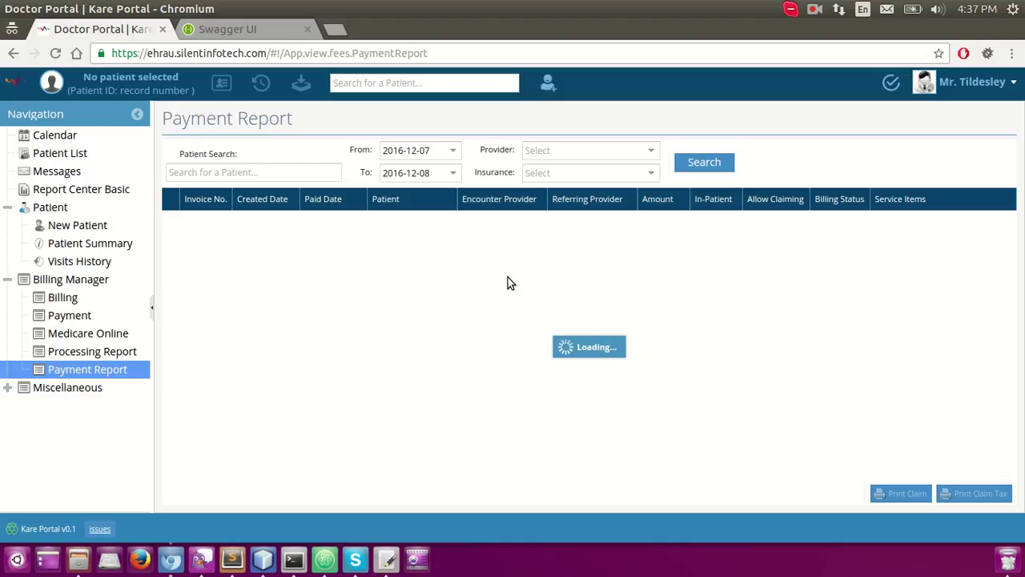
pyautogui.click(516, 224)
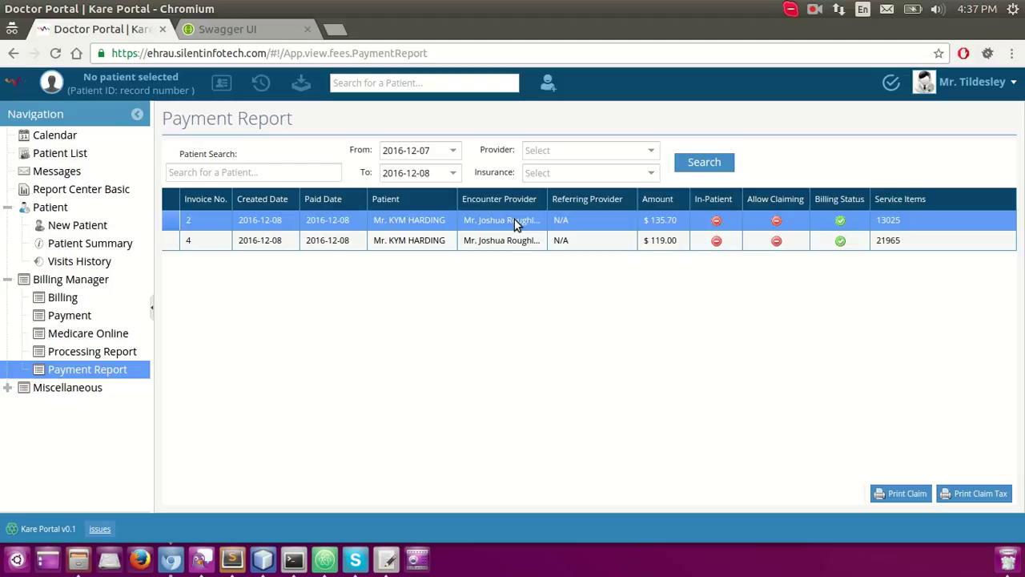
pyautogui.click(517, 241)
pyautogui.click(515, 220)
pyautogui.click(902, 497)
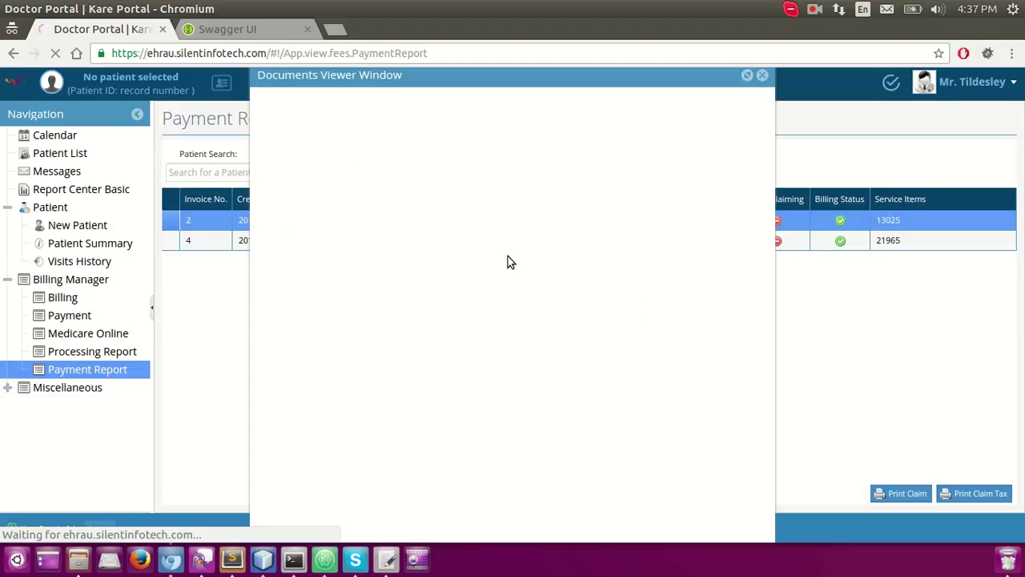
# Review invoice 2's claim statement ($115.70 fee, $98.35 benefit) and close the viewer.
pyautogui.scroll(-1, 508, 256)
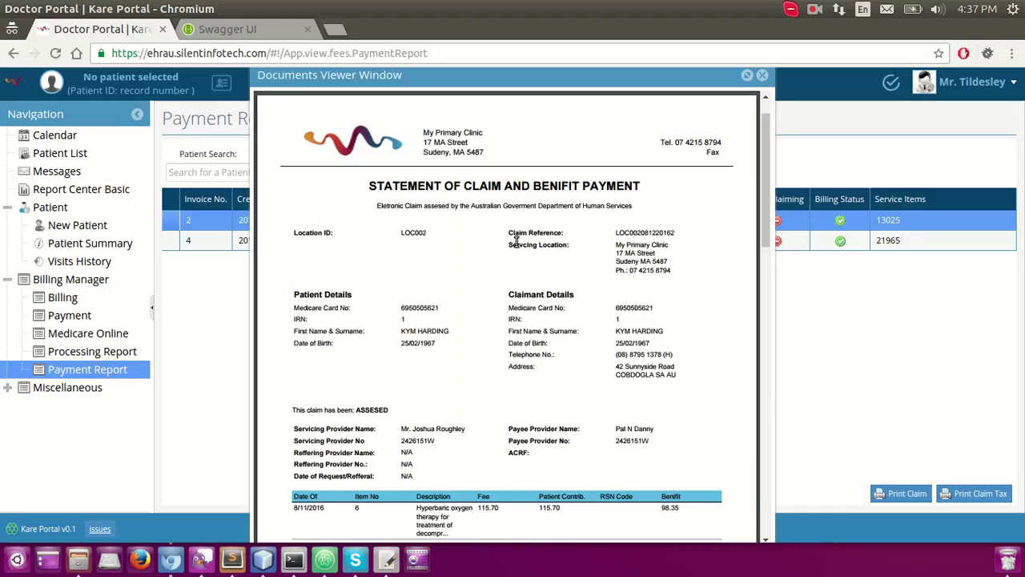
pyautogui.scroll(-2, 516, 240)
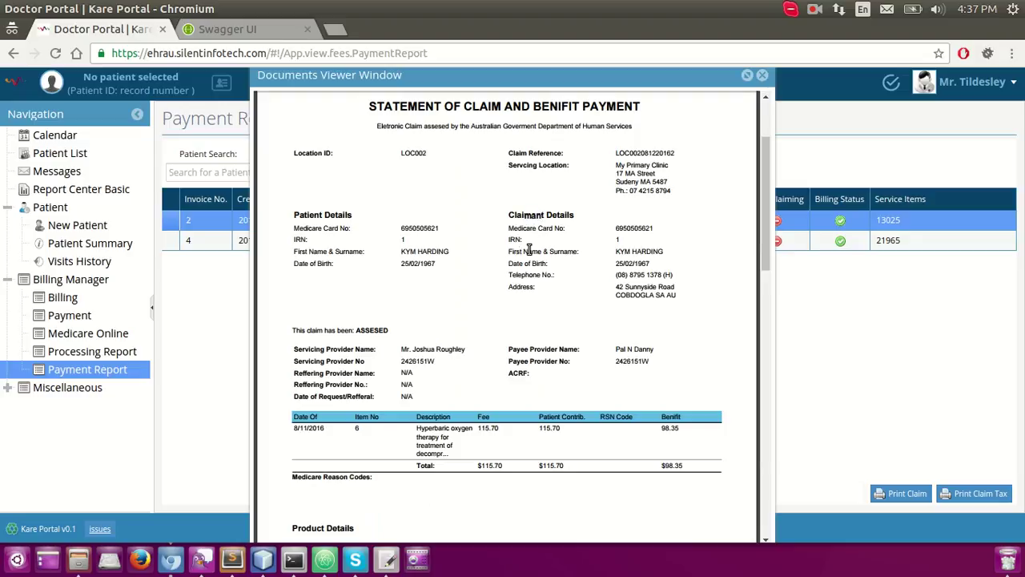
pyautogui.scroll(-1, 521, 297)
pyautogui.moveTo(401, 309); pyautogui.dragTo(435, 321)
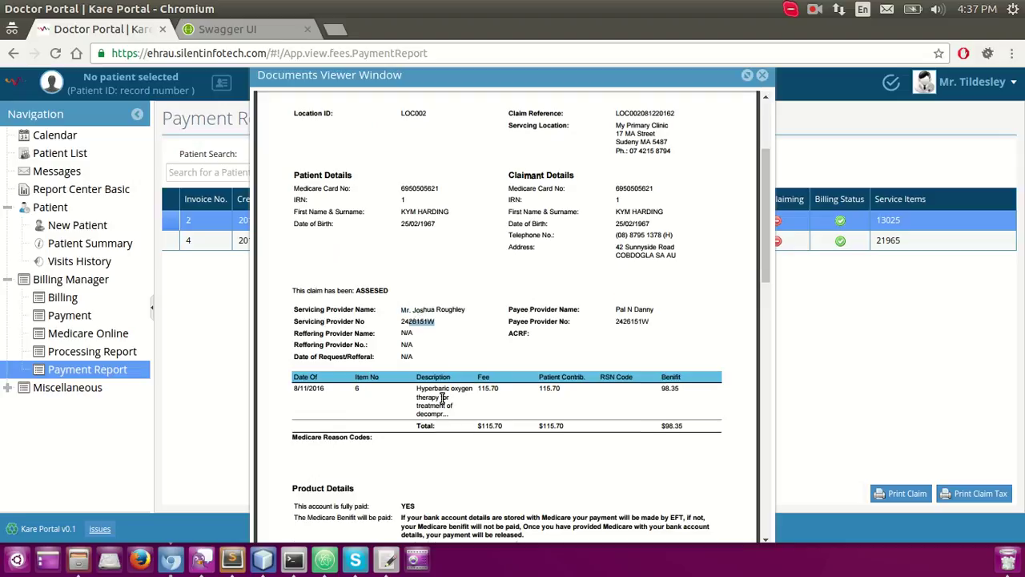
pyautogui.scroll(-1, 439, 393)
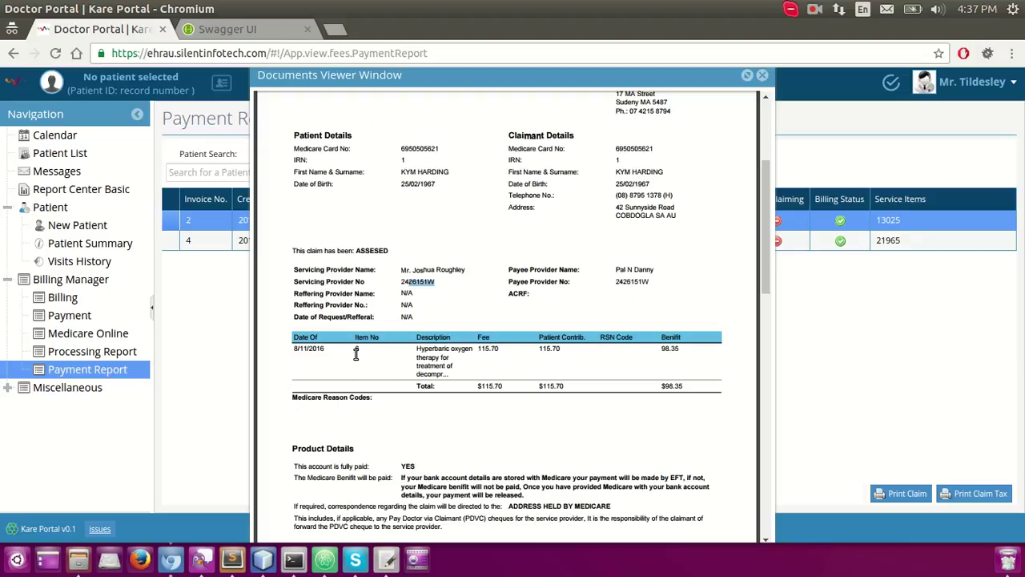
pyautogui.scroll(-2, 352, 356)
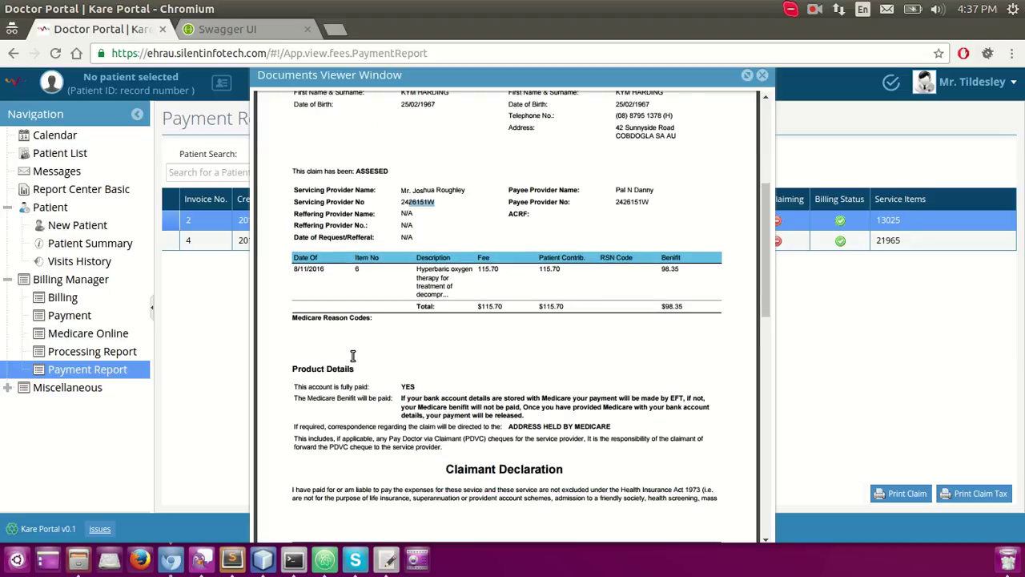
pyautogui.scroll(-1, 353, 355)
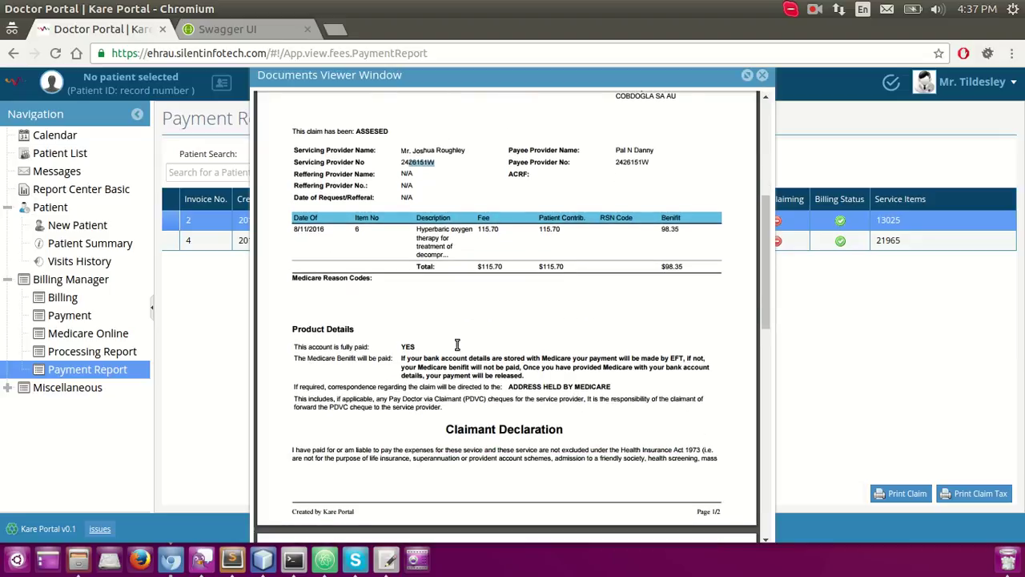
pyautogui.scroll(-1, 503, 344)
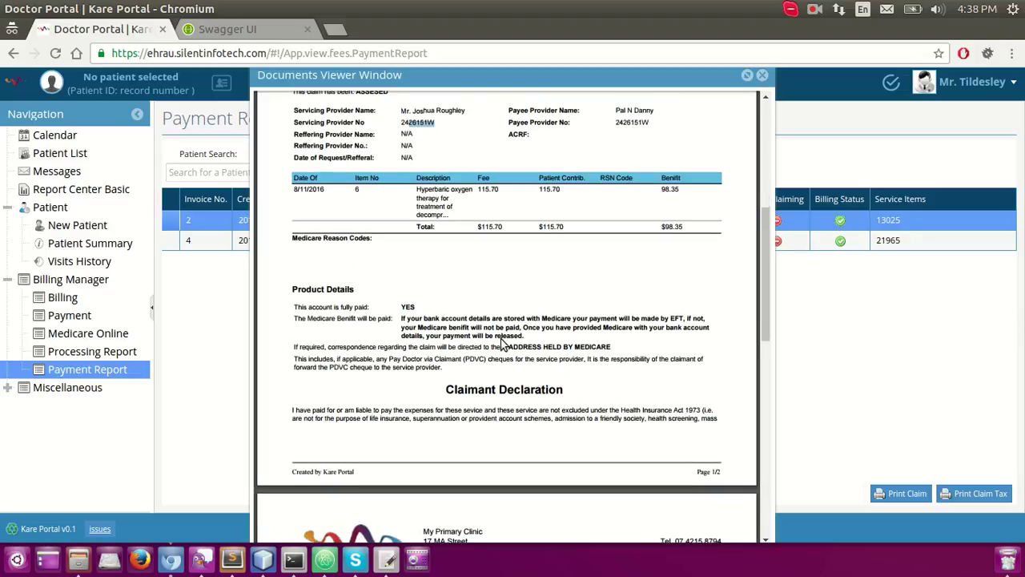
pyautogui.scroll(-3, 503, 345)
pyautogui.scroll(12, 503, 344)
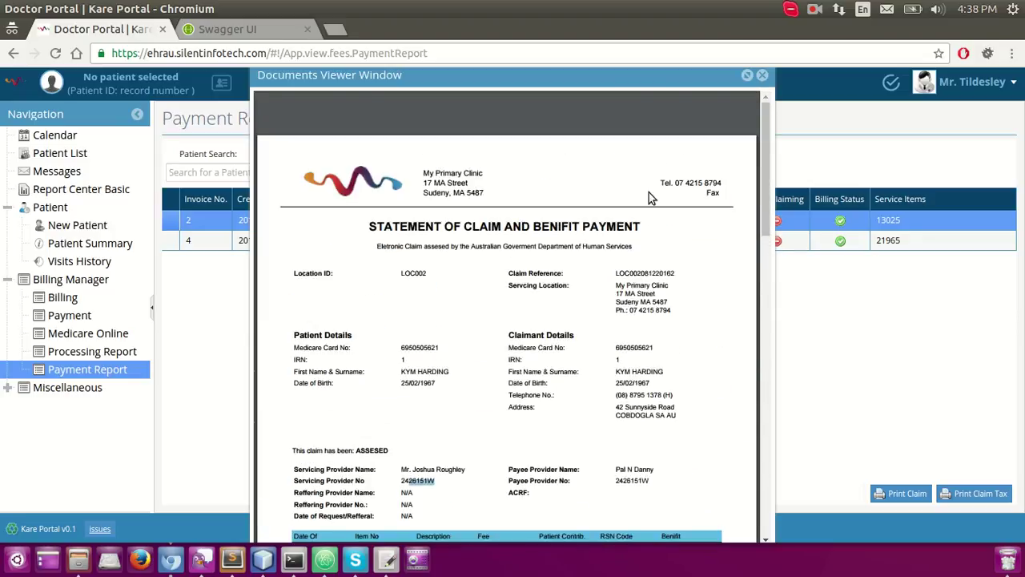
pyautogui.click(763, 76)
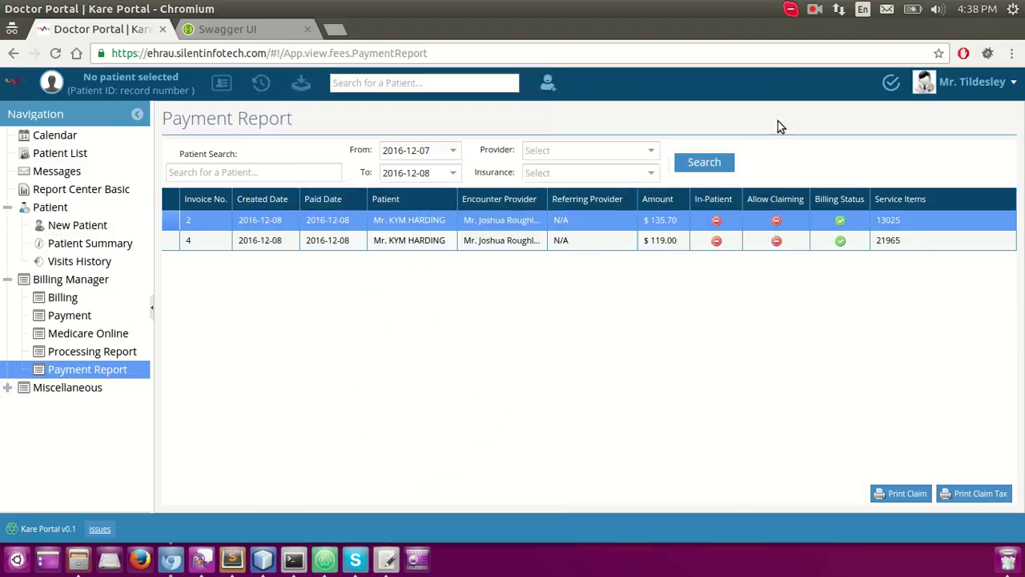
# Print the tax claim for the selected invoice 2.
pyautogui.click(968, 495)
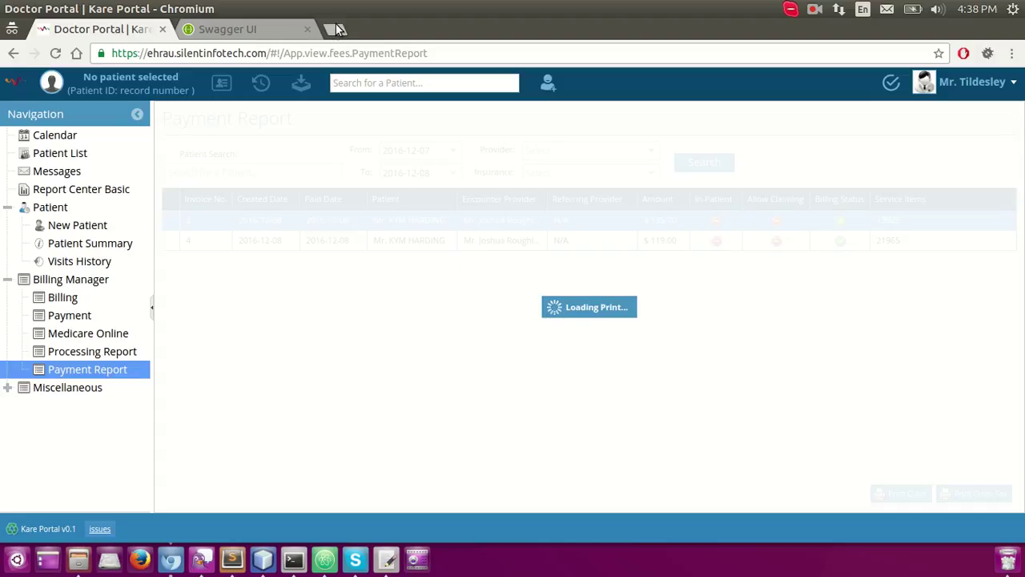
# Open the ehrdoctor-local portal address in a new incognito tab.
pyautogui.click(336, 29)
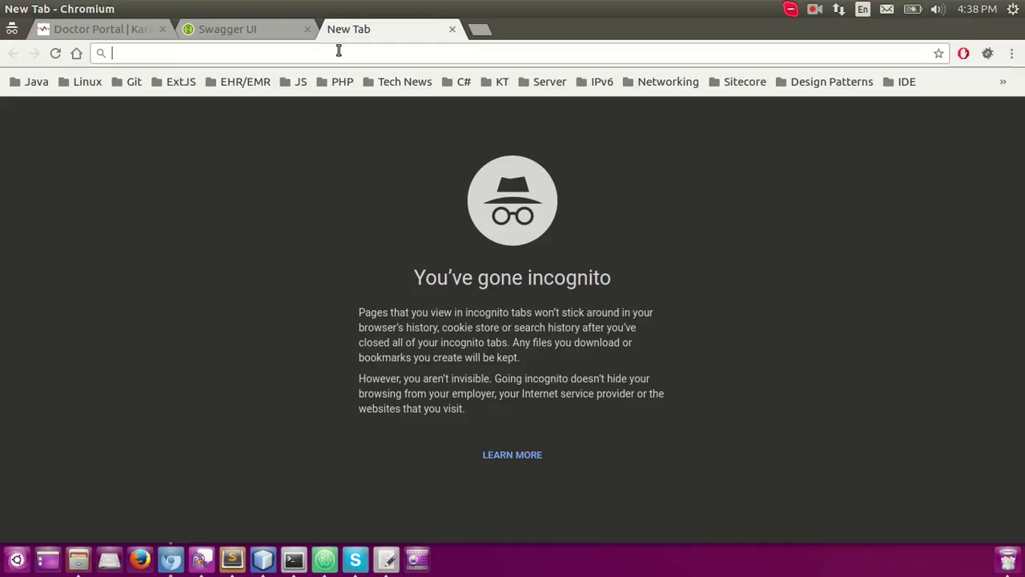
pyautogui.write('ehrdoctor-local/')
pyautogui.press('Return')
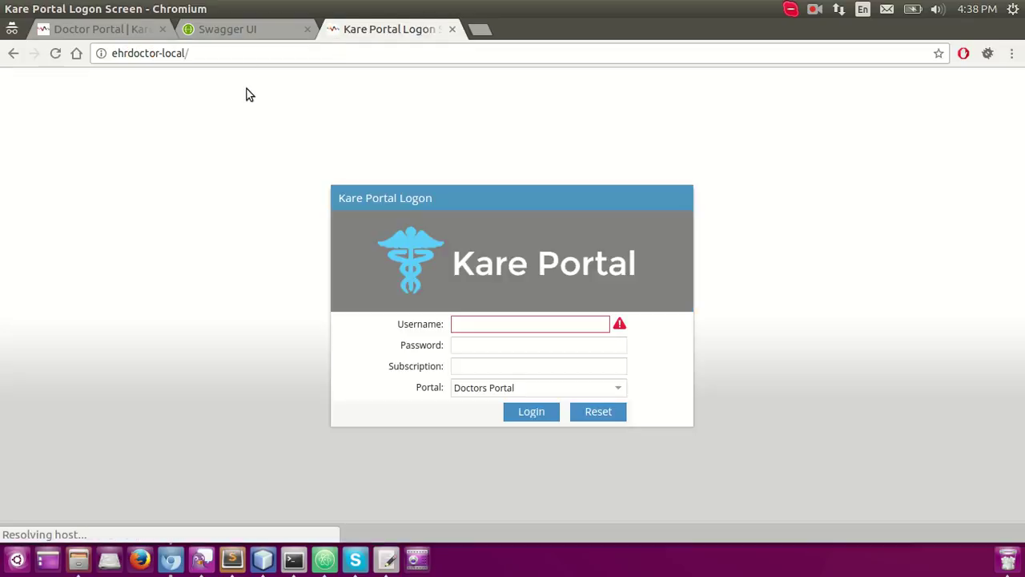
# Log in with the portal username and password, then return to the invoice print tab.
pyautogui.click(476, 325)
pyautogui.write('silent')
pyautogui.press('Tab')
pyautogui.write('s*********')
pyautogui.press('Tab')
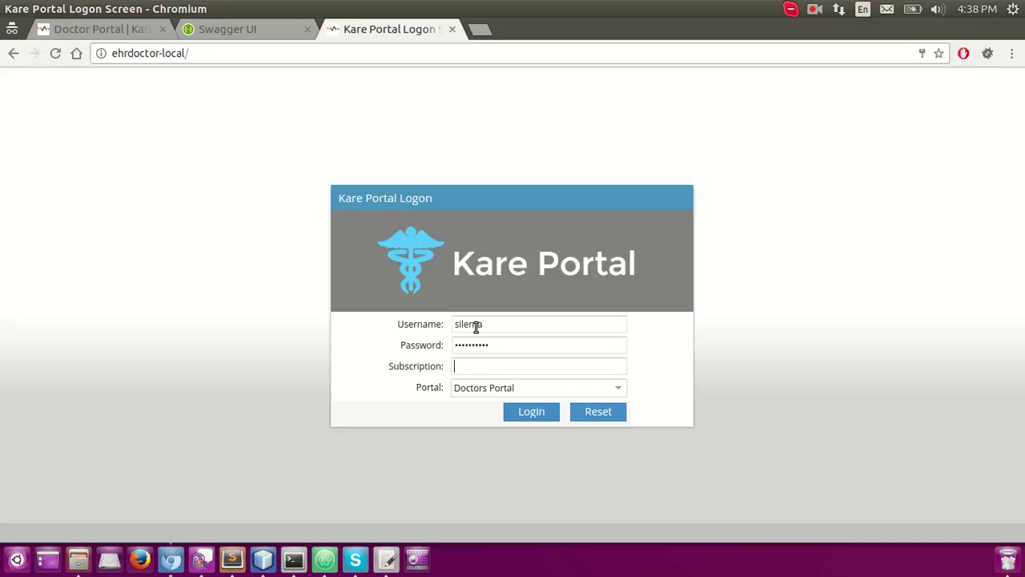
pyautogui.press('Return')
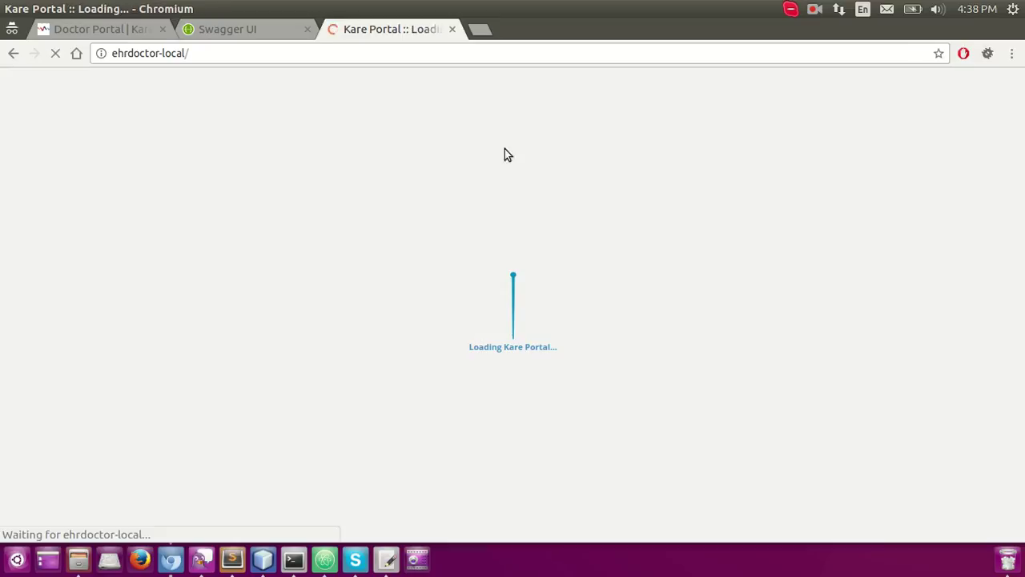
pyautogui.click(126, 29)
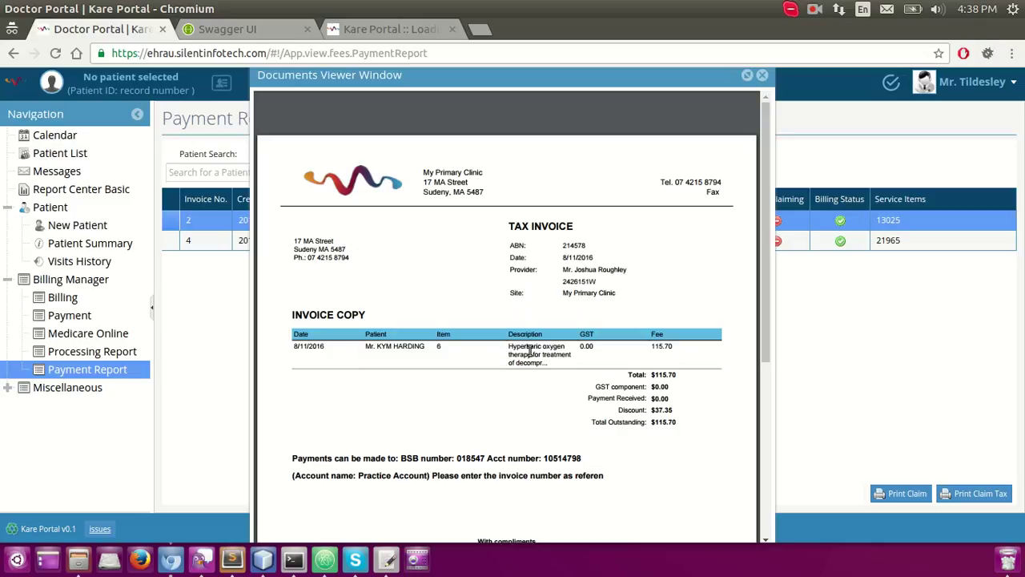
# Review invoice 2's tax invoice copy and close the Documents Viewer.
pyautogui.scroll(-1, 530, 350)
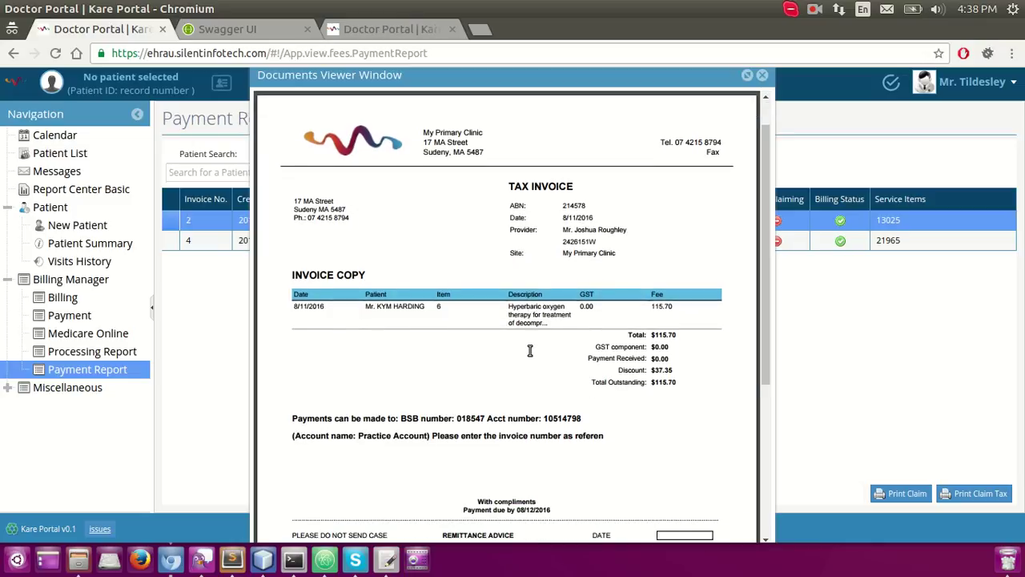
pyautogui.scroll(-6, 494, 323)
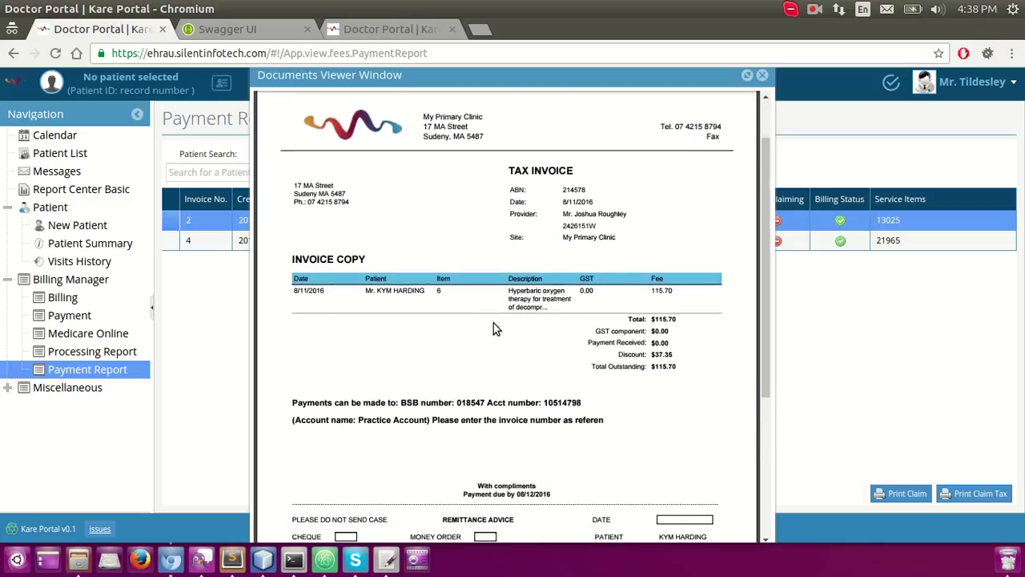
pyautogui.scroll(7, 494, 323)
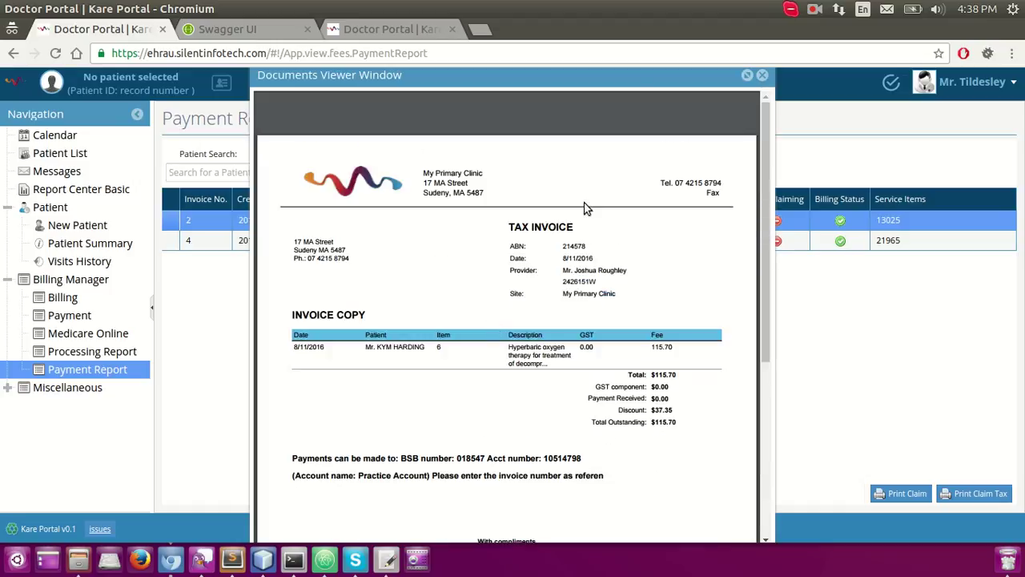
pyautogui.click(763, 75)
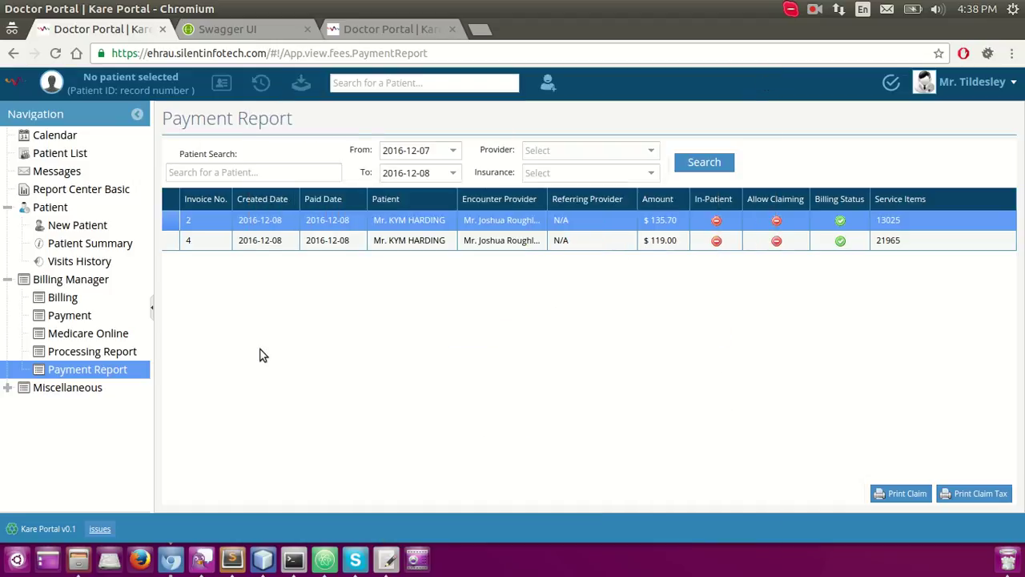
# Rearrange the navigation groups and switch to the newly logged-in session's tab.
pyautogui.click(6, 280)
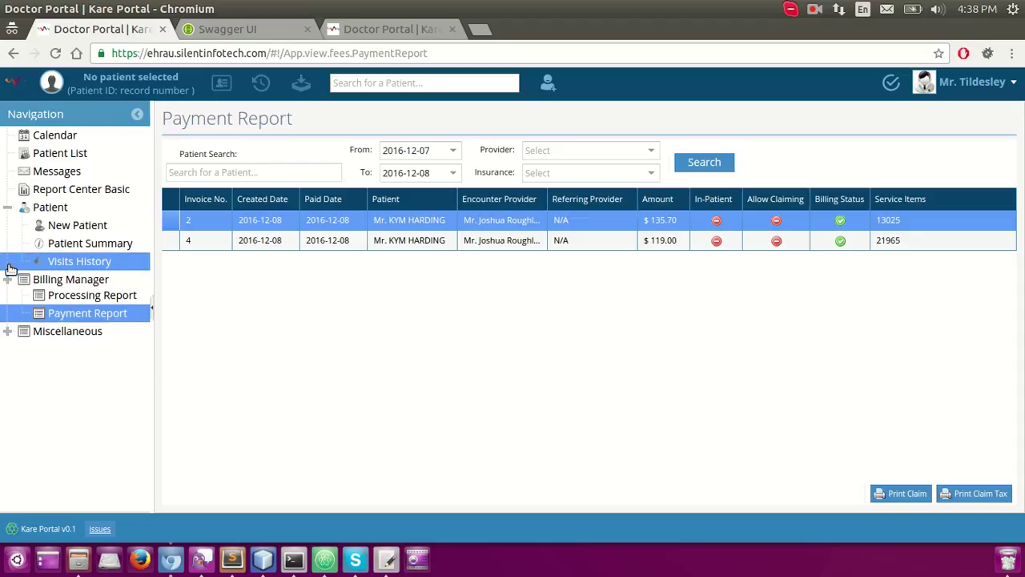
pyautogui.click(8, 208)
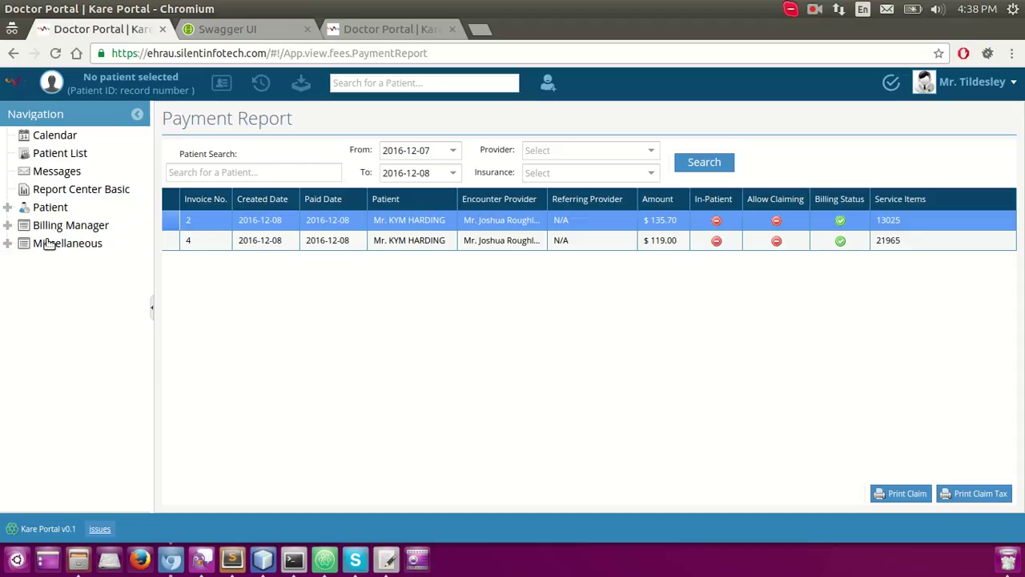
pyautogui.click(7, 225)
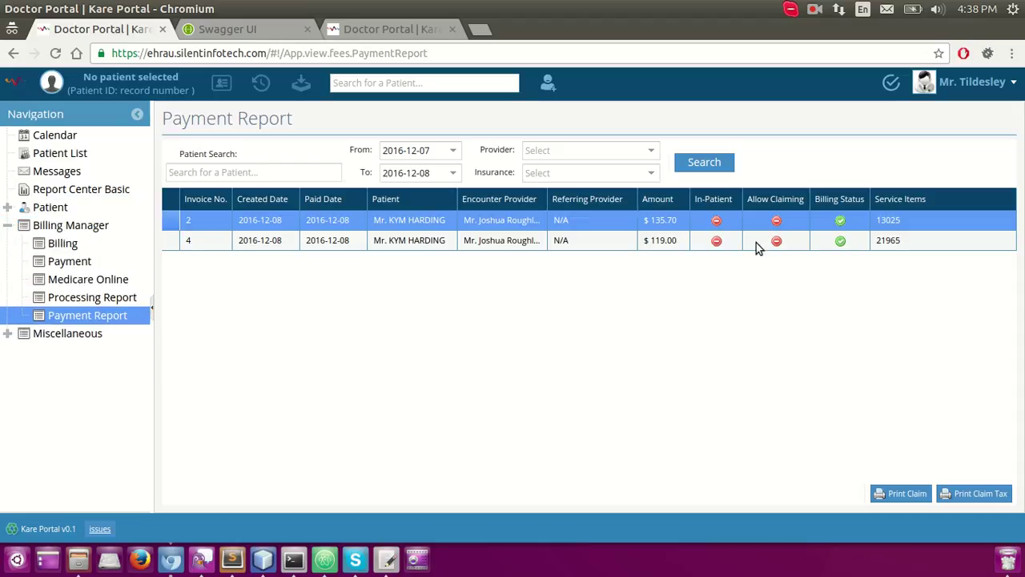
pyautogui.click(973, 82)
pyautogui.click(723, 398)
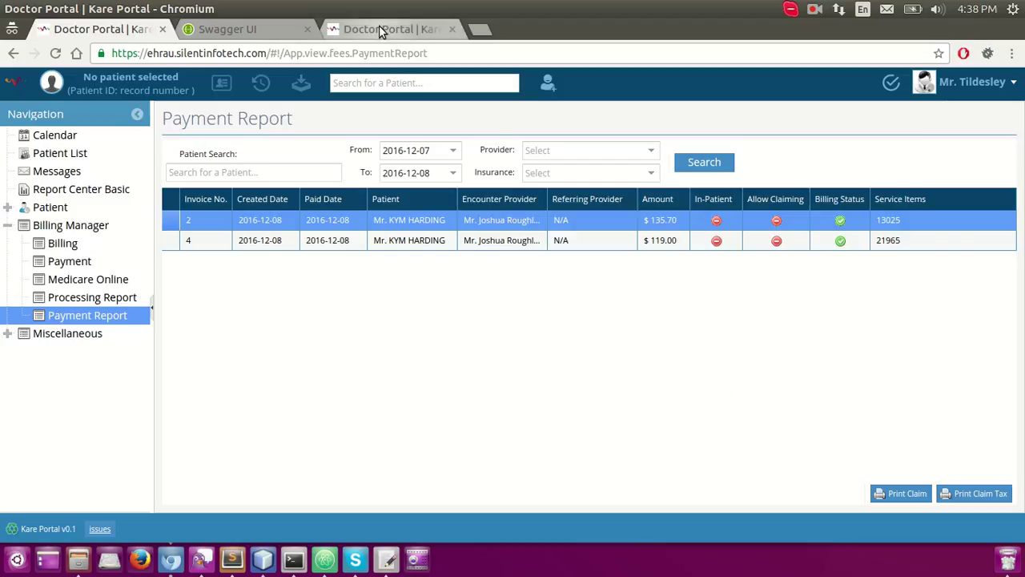
pyautogui.click(378, 25)
# Open Billing Manager's claim Processing Report from the navigation list.
pyautogui.click(13, 117)
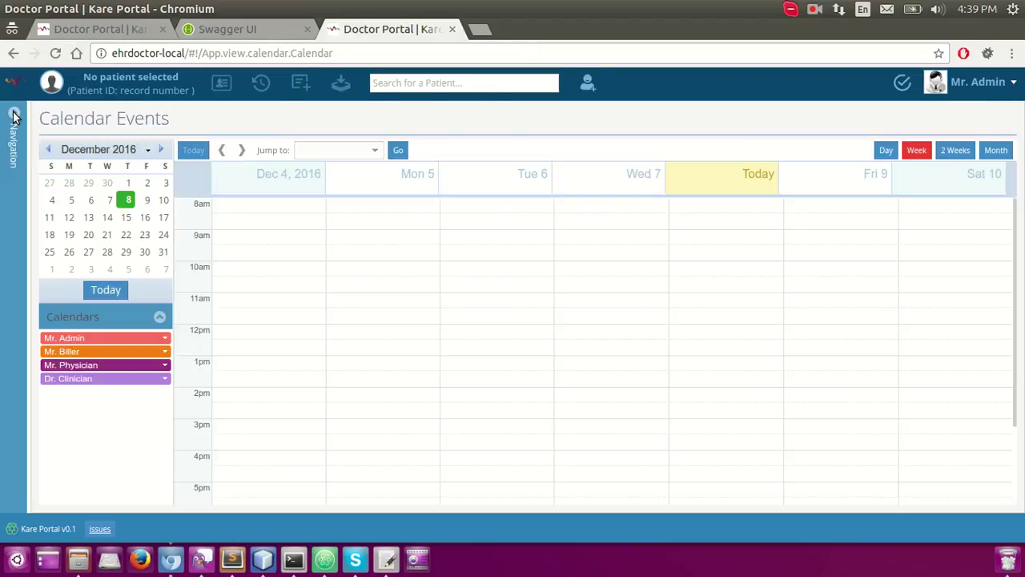
pyautogui.scroll(-5, 58, 330)
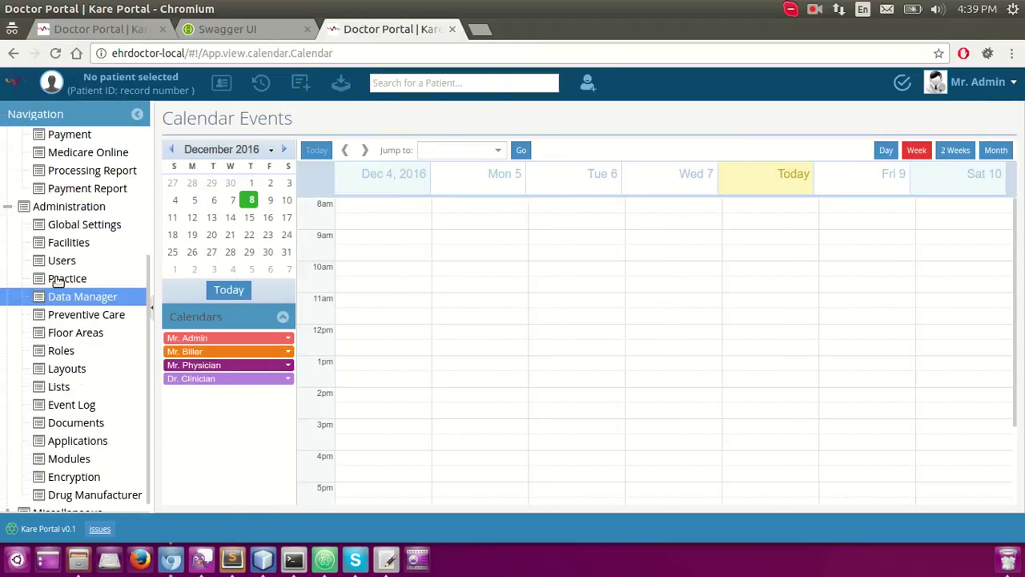
pyautogui.scroll(5, 72, 256)
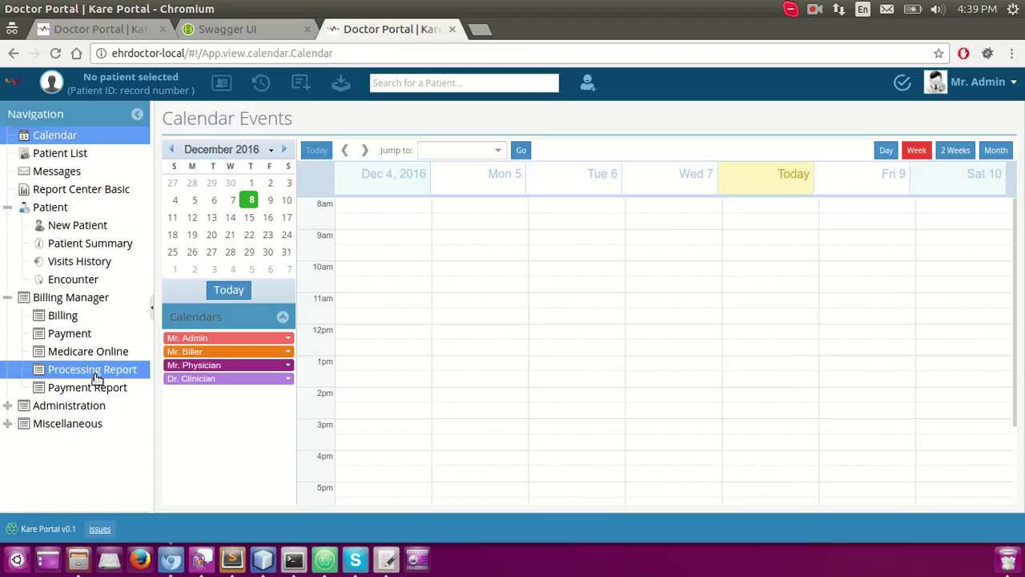
pyautogui.click(92, 370)
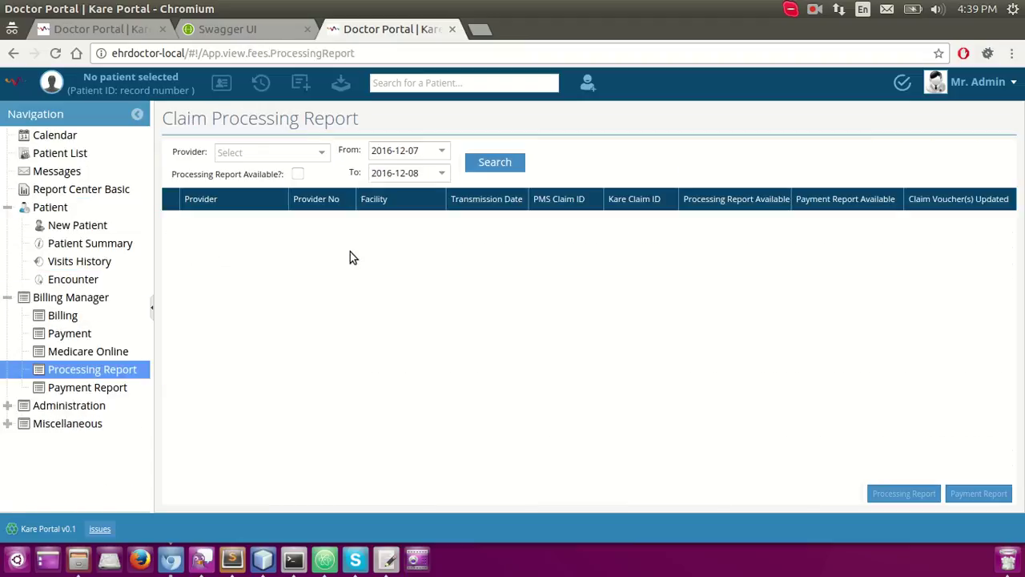
# Search from 2016-10-01 with Processing Report Available ticked and select the resulting claim 251.
pyautogui.click(440, 151)
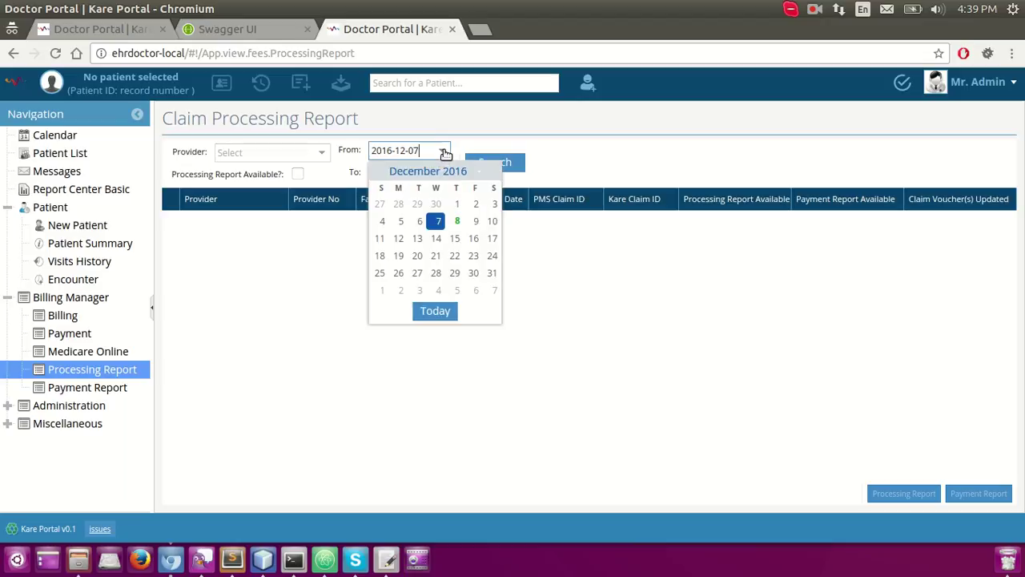
pyautogui.click(434, 173)
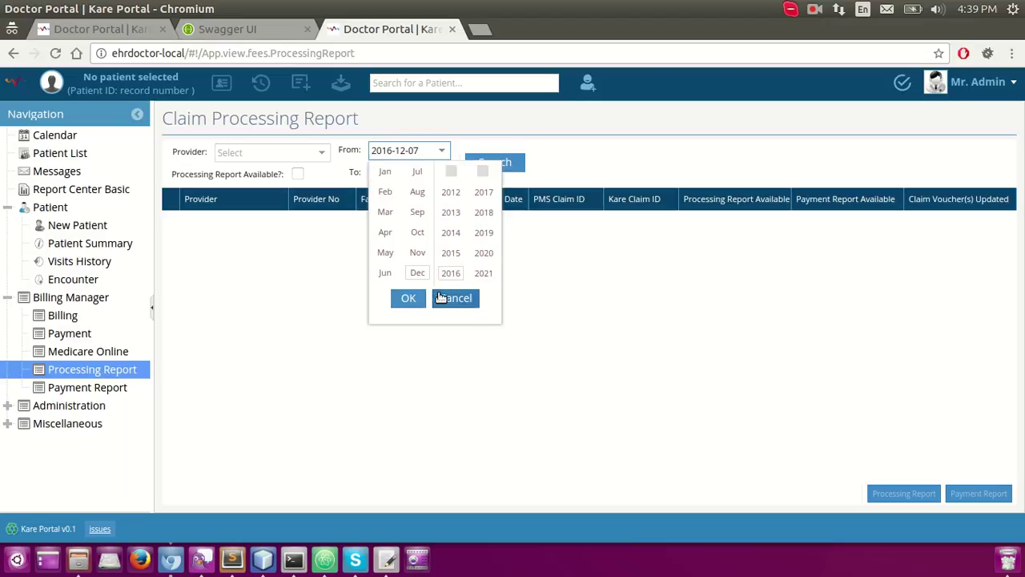
pyautogui.click(417, 234)
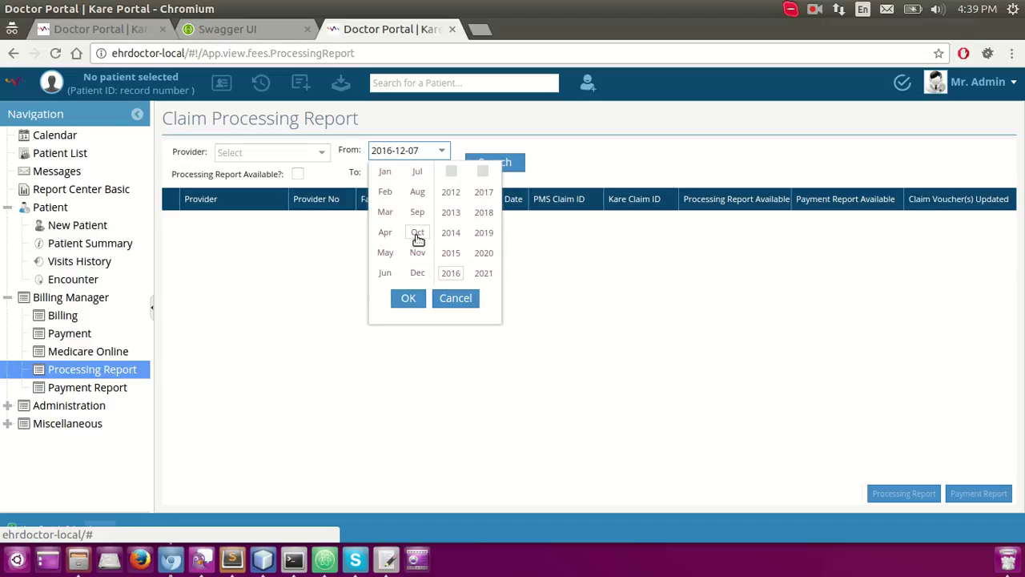
pyautogui.click(411, 297)
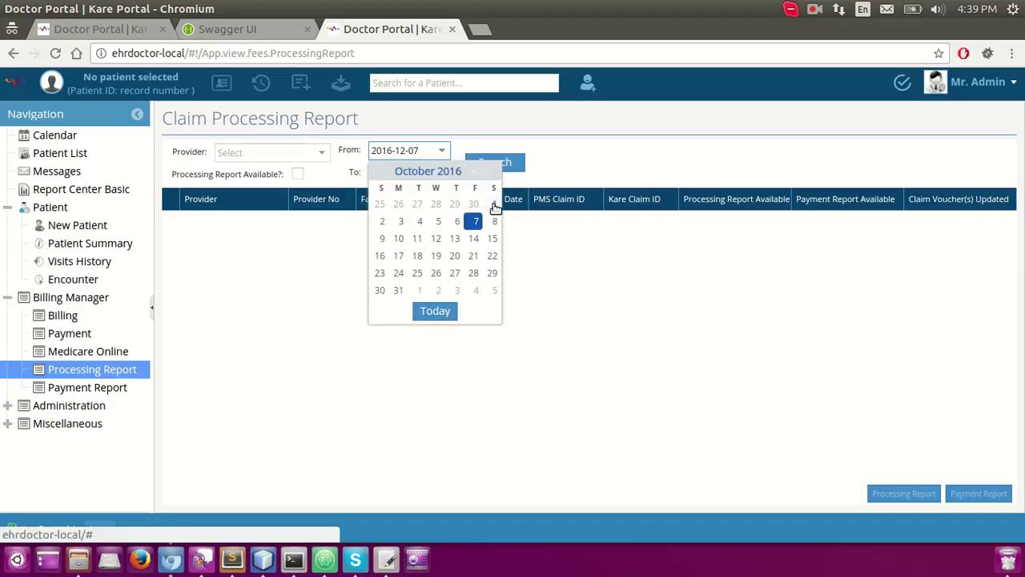
pyautogui.click(491, 206)
pyautogui.click(298, 175)
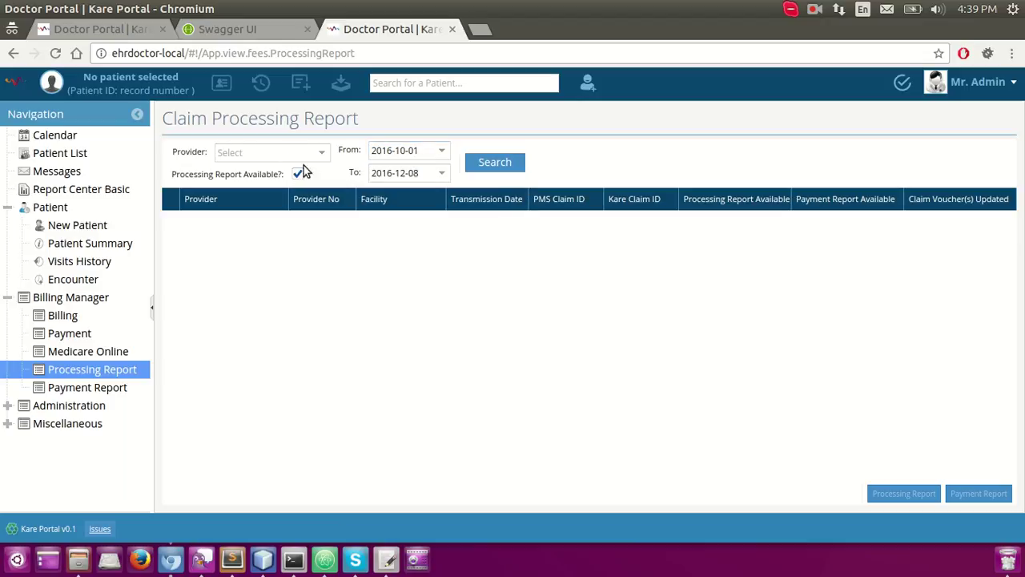
pyautogui.click(482, 169)
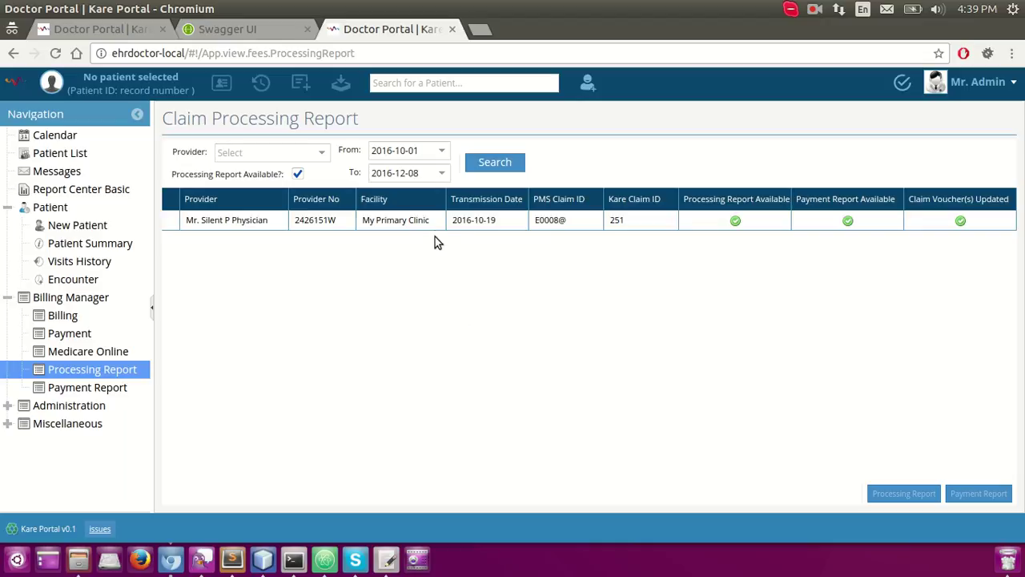
pyautogui.click(438, 226)
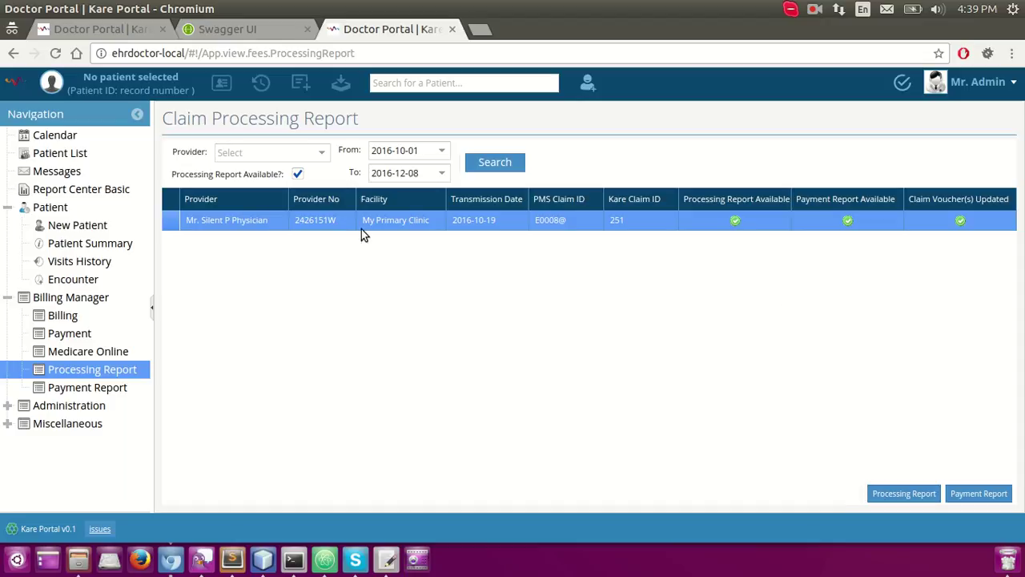
pyautogui.click(888, 495)
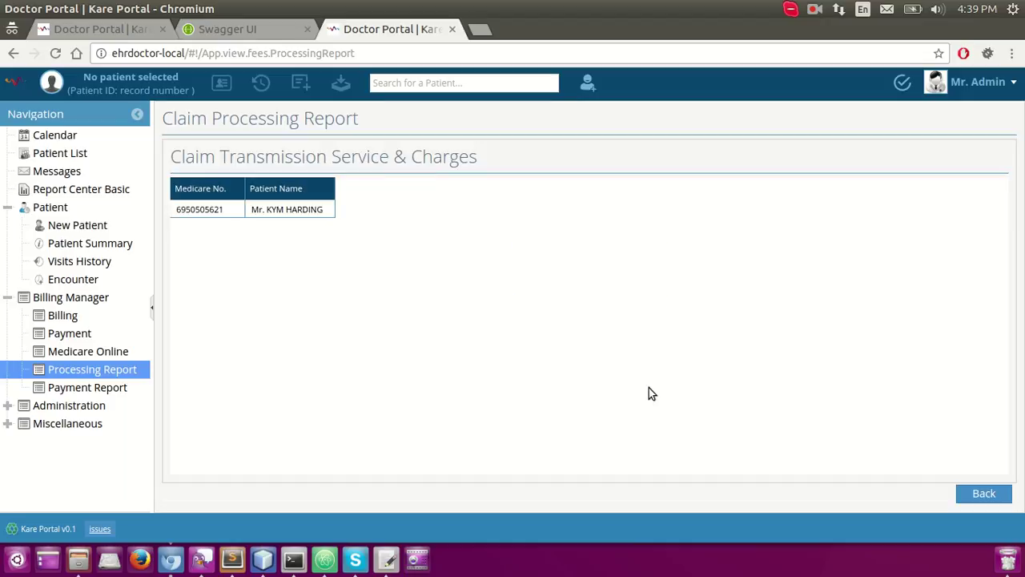
pyautogui.click(299, 213)
pyautogui.click(299, 215)
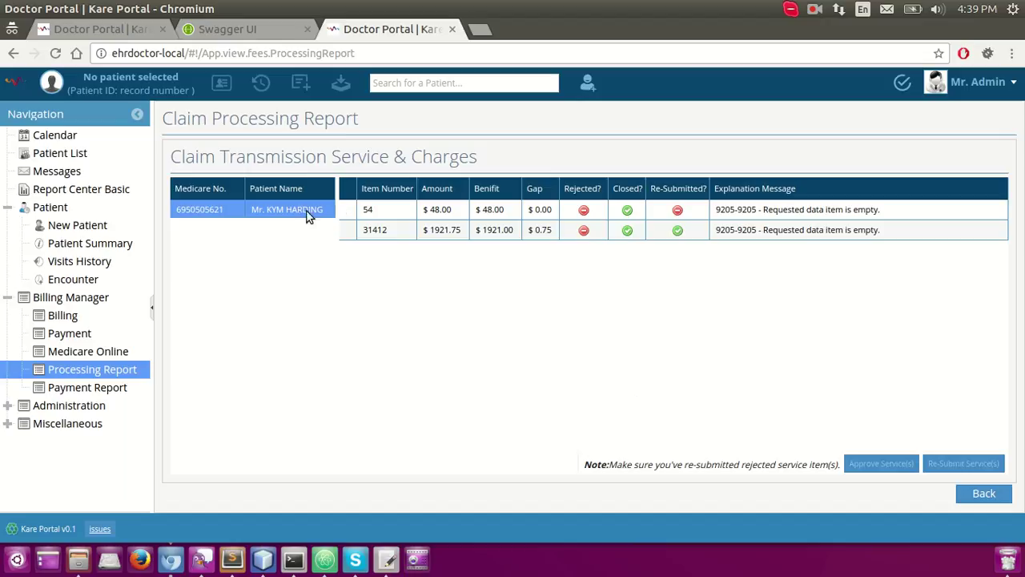
pyautogui.click(386, 211)
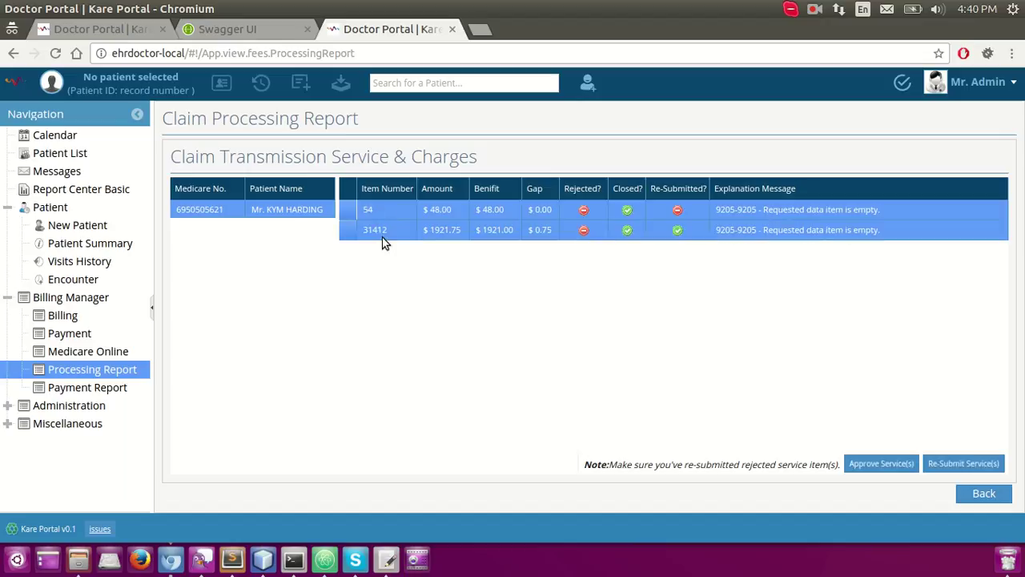
pyautogui.click(384, 231)
pyautogui.click(390, 209)
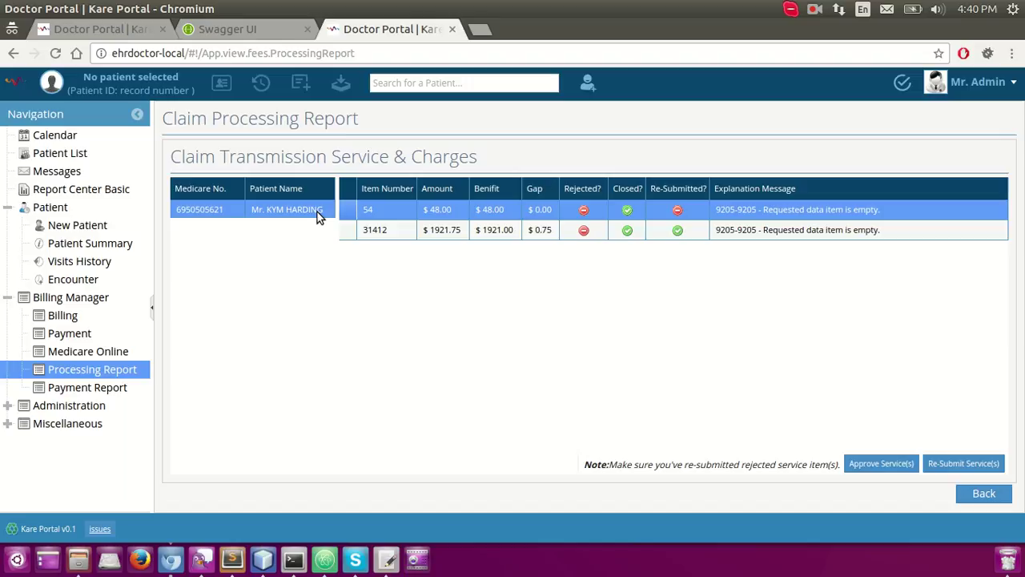
pyautogui.click(592, 230)
pyautogui.click(597, 217)
pyautogui.click(693, 232)
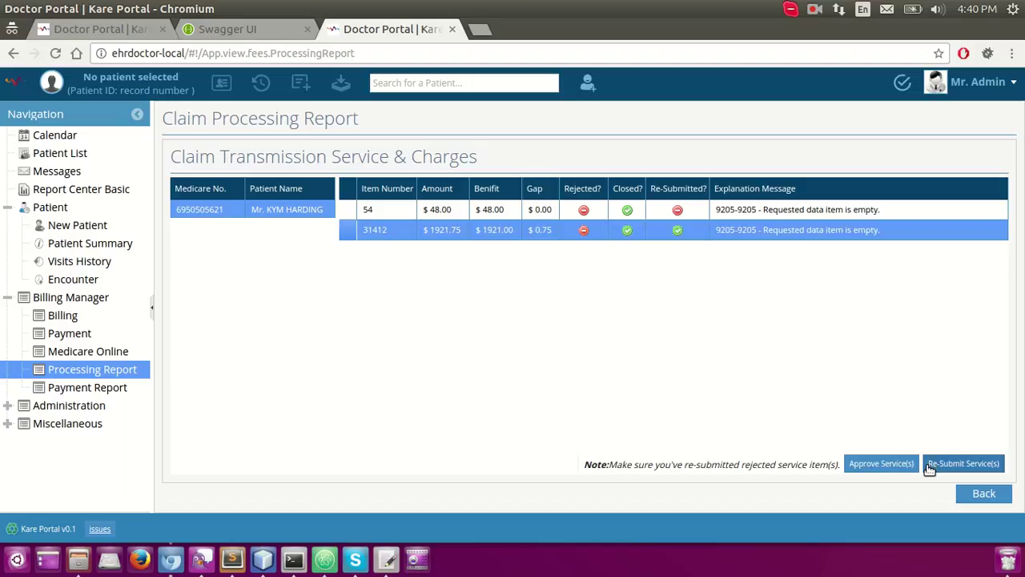
# Try re-submitting service item 54 and dismiss the warning about non-rejected items.
pyautogui.click(769, 209)
pyautogui.keyDown('ctrl'); pyautogui.click(760, 229); pyautogui.keyUp('ctrl')
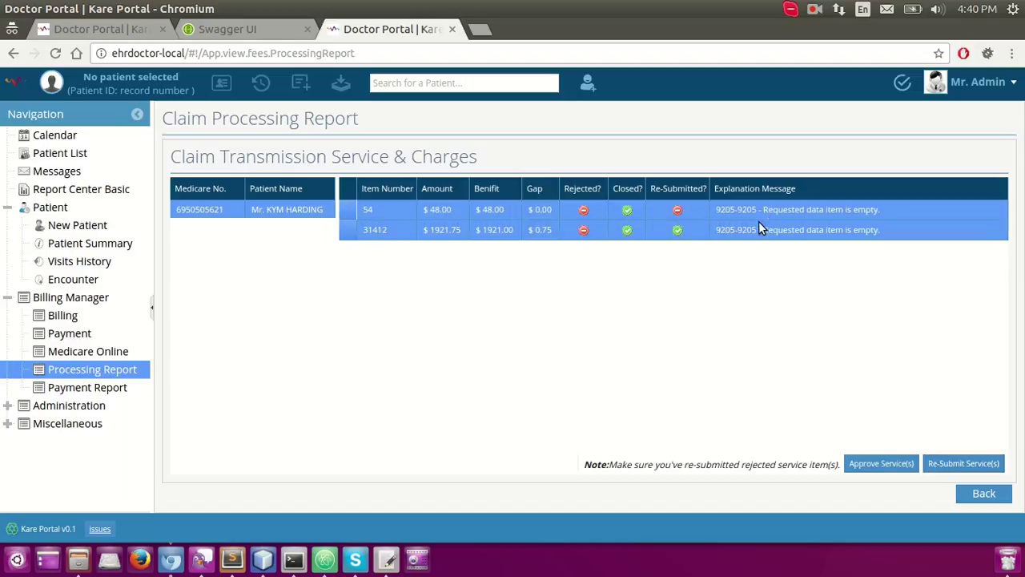
pyautogui.click(701, 232)
pyautogui.keyDown('ctrl'); pyautogui.click(714, 205); pyautogui.keyUp('ctrl')
pyautogui.click(713, 237)
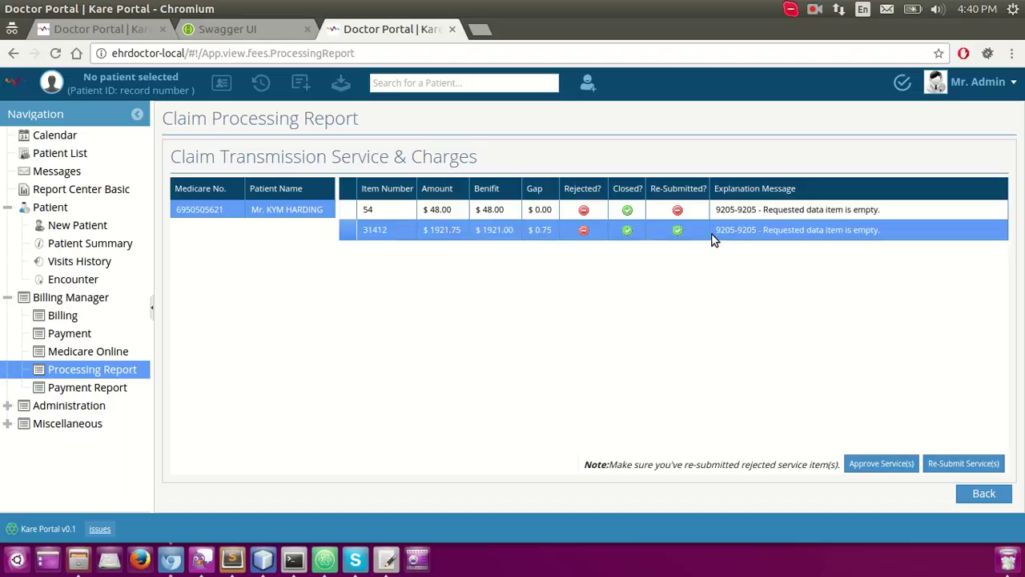
pyautogui.keyDown('ctrl'); pyautogui.click(611, 205); pyautogui.keyUp('ctrl')
pyautogui.click(664, 210)
pyautogui.keyDown('ctrl'); pyautogui.click(651, 235); pyautogui.keyUp('ctrl')
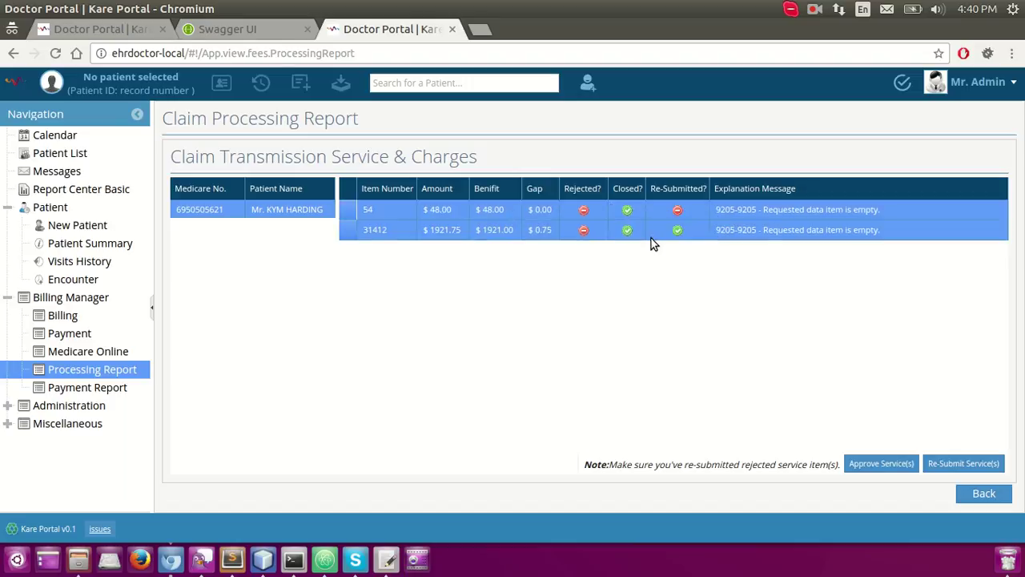
pyautogui.keyDown('ctrl'); pyautogui.click(651, 238); pyautogui.keyUp('ctrl')
pyautogui.click(961, 465)
pyautogui.click(635, 156)
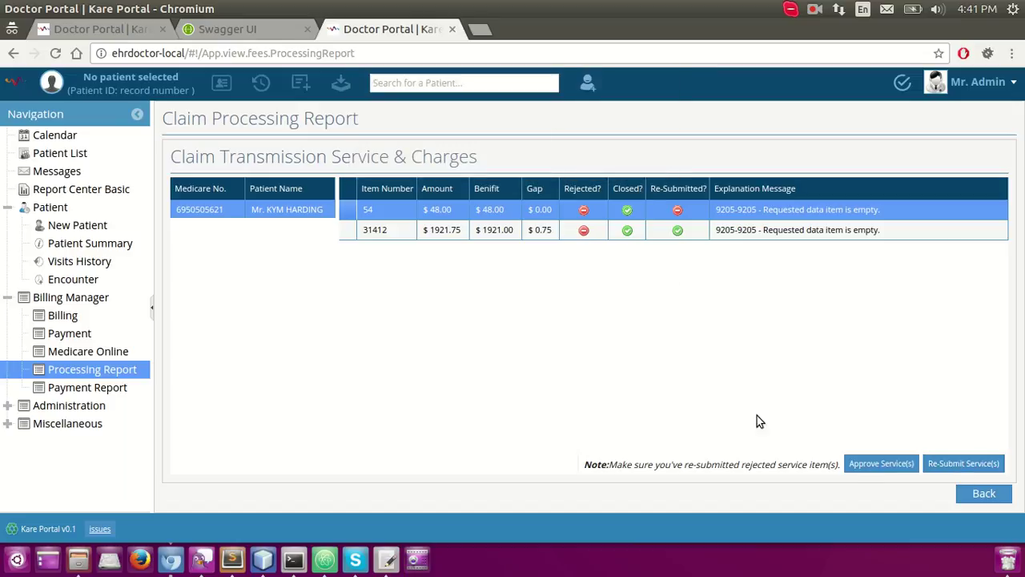
# Approve service item 31412 and dismiss the approval alert.
pyautogui.click(686, 231)
pyautogui.click(872, 466)
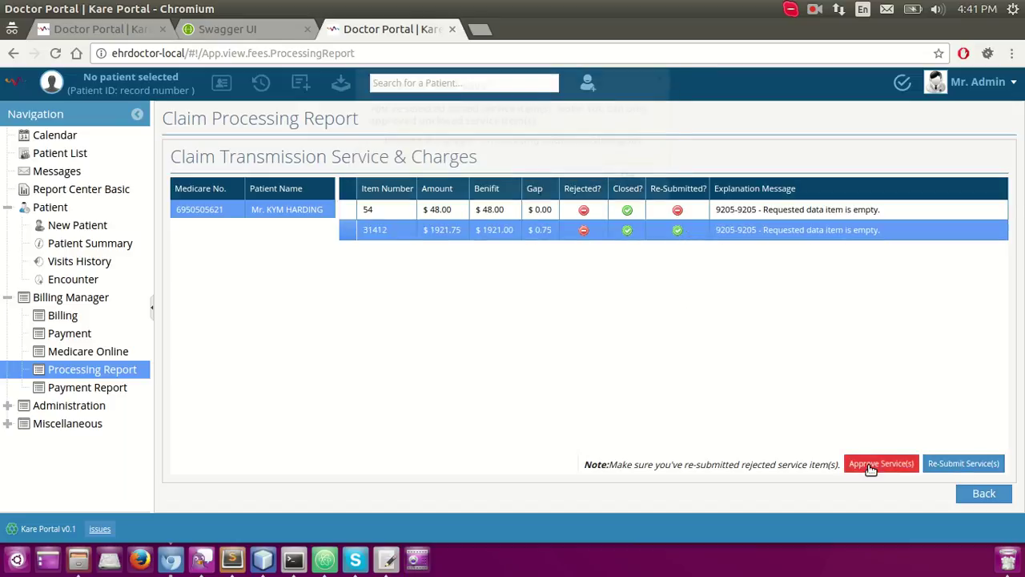
pyautogui.click(641, 174)
# Switch the selection between items 54 and 31412, ending with only item 31412 selected.
pyautogui.keyDown('ctrl'); pyautogui.click(625, 213); pyautogui.keyUp('ctrl')
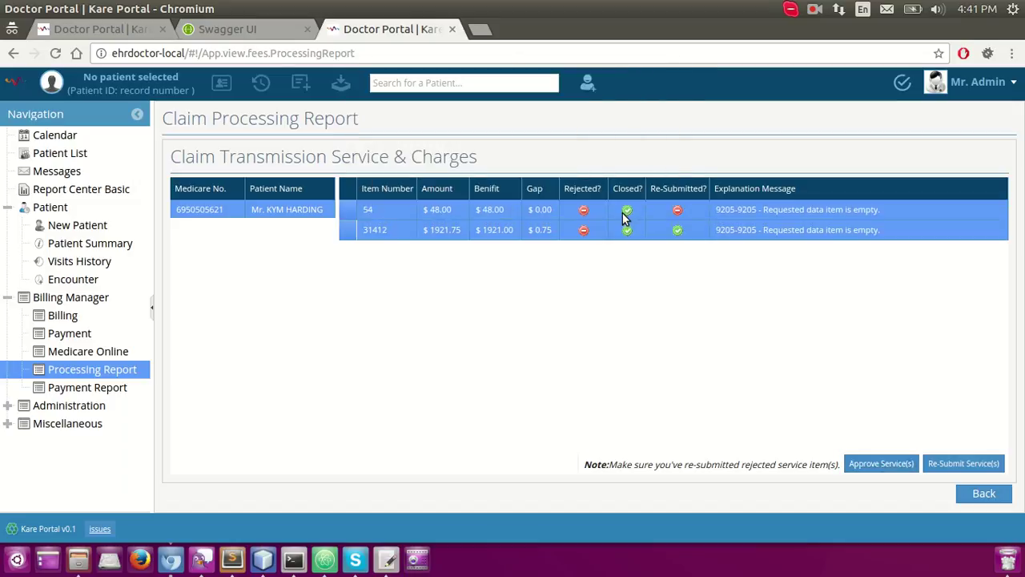
pyautogui.click(625, 215)
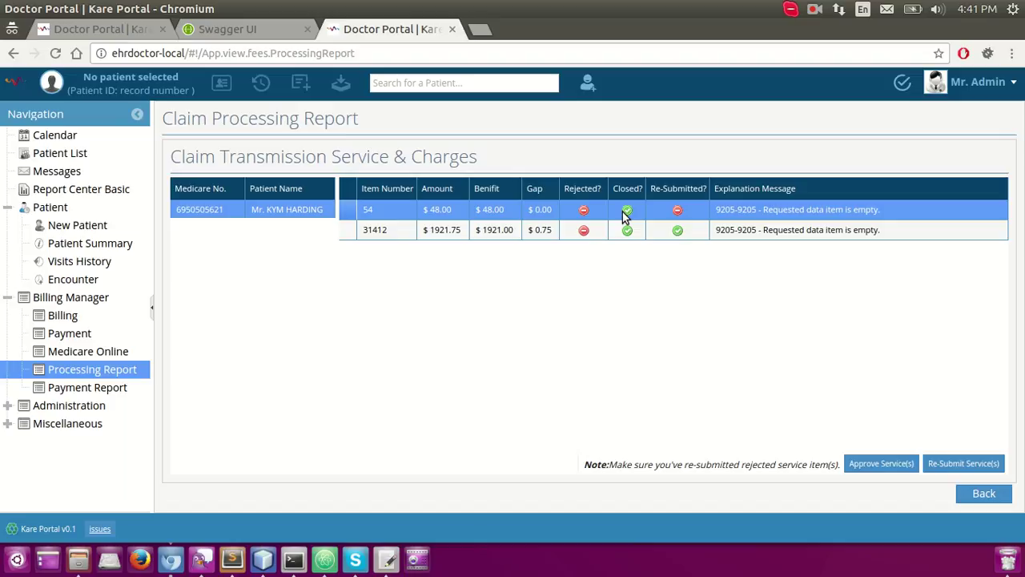
pyautogui.keyDown('ctrl'); pyautogui.click(614, 228); pyautogui.keyUp('ctrl')
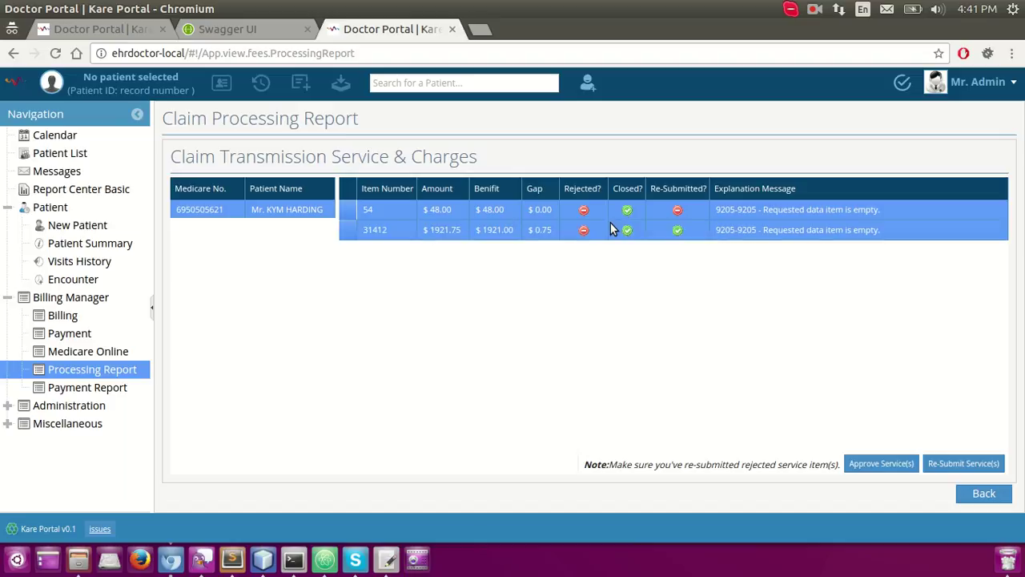
pyautogui.click(611, 229)
pyautogui.keyDown('ctrl'); pyautogui.click(612, 211); pyautogui.keyUp('ctrl')
pyautogui.click(612, 211)
pyautogui.keyDown('ctrl'); pyautogui.click(613, 232); pyautogui.keyUp('ctrl')
pyautogui.click(613, 232)
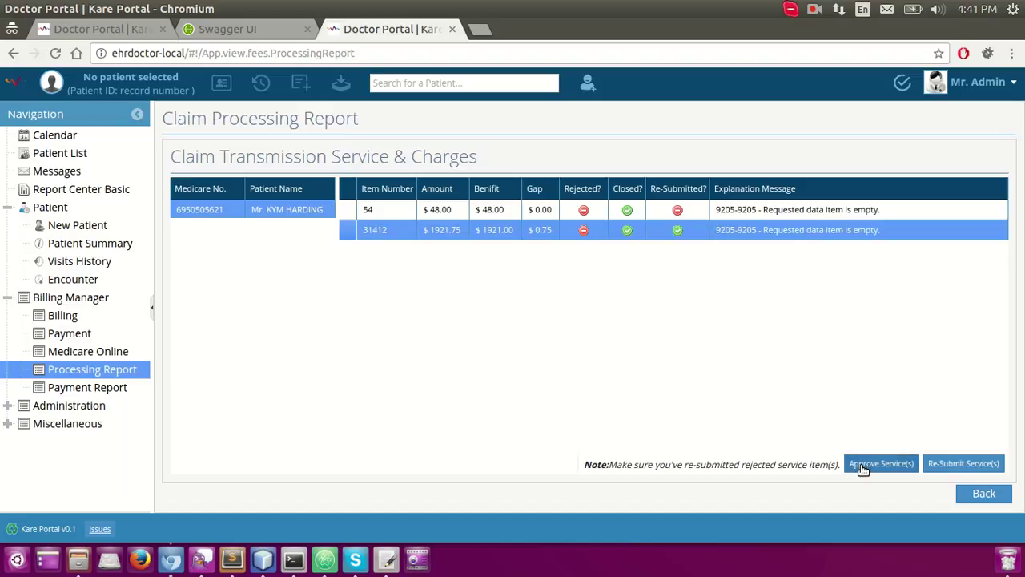
pyautogui.click(658, 209)
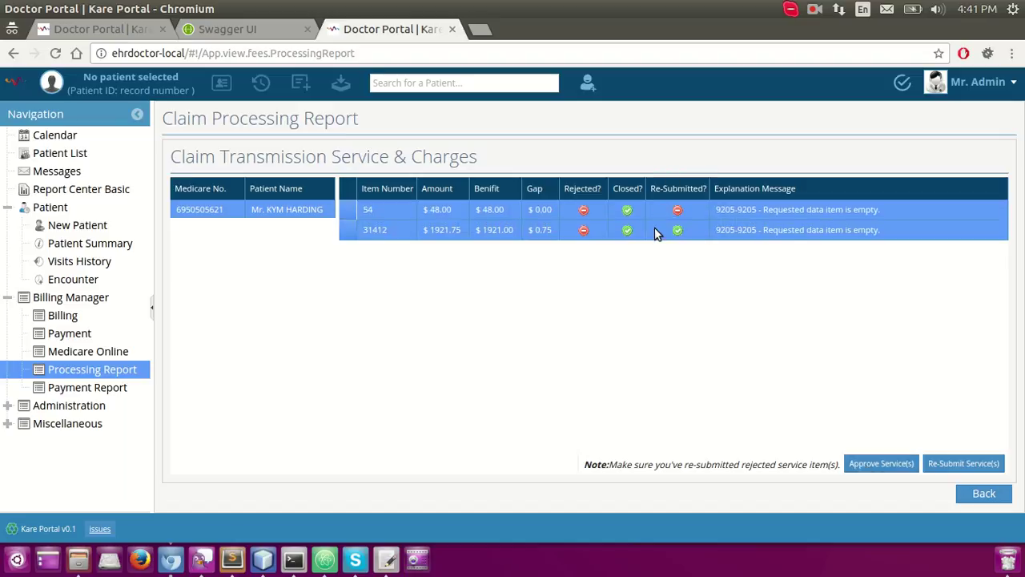
pyautogui.click(386, 225)
pyautogui.click(675, 231)
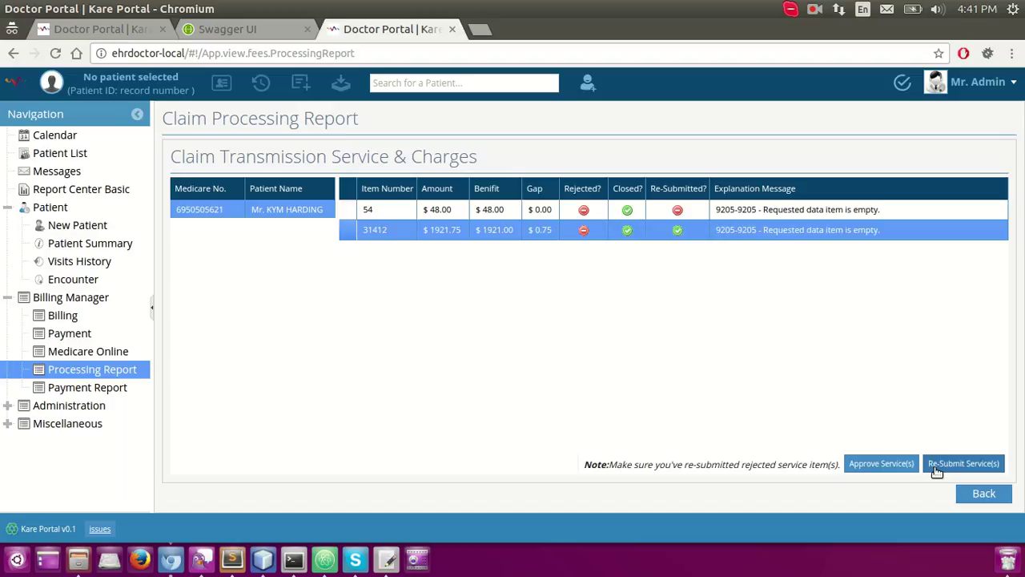
pyautogui.click(994, 493)
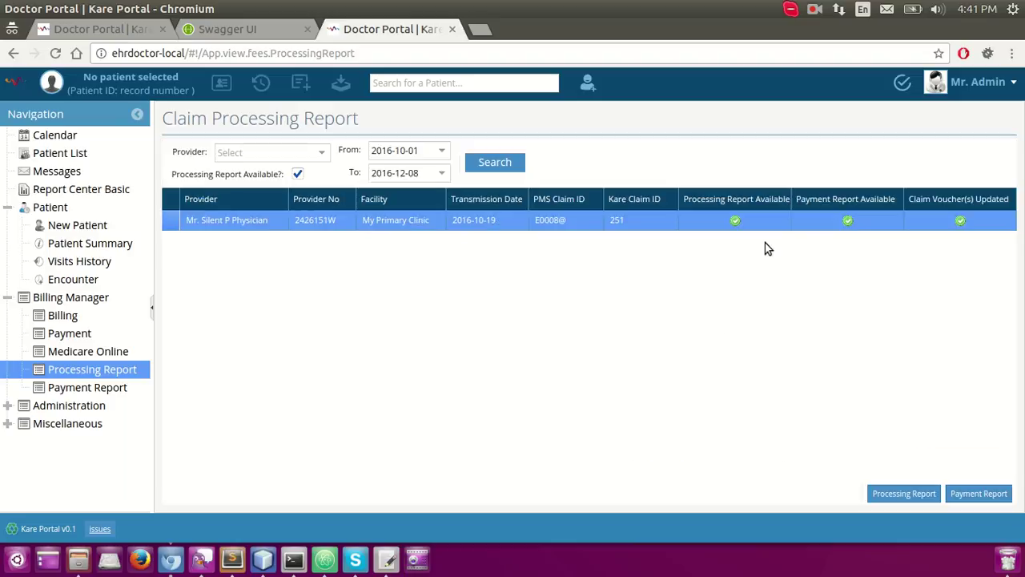
pyautogui.click(969, 494)
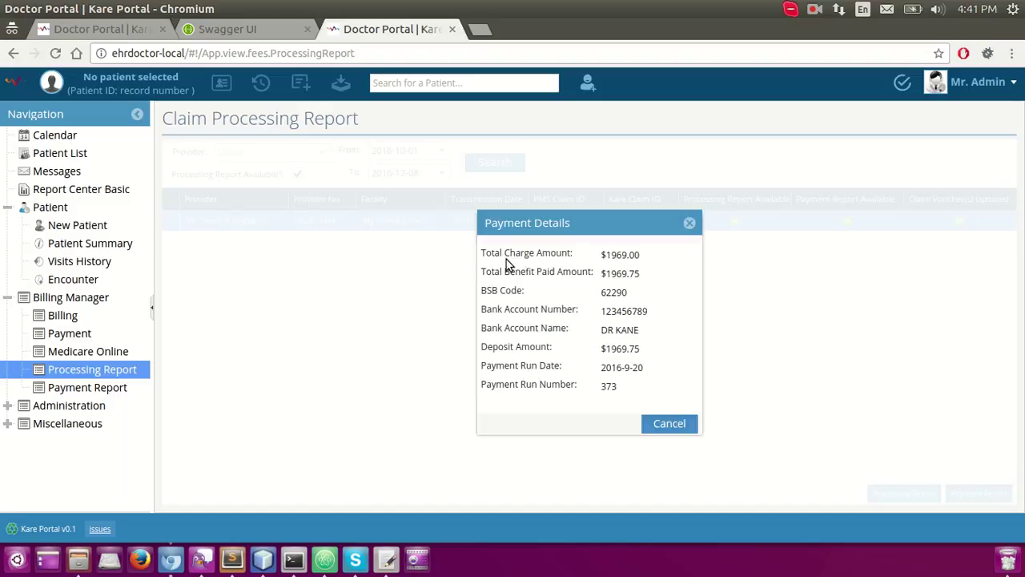
pyautogui.moveTo(491, 255); pyautogui.dragTo(631, 255)
pyautogui.moveTo(611, 311); pyautogui.dragTo(634, 330)
pyautogui.moveTo(613, 349); pyautogui.dragTo(645, 349)
pyautogui.click(670, 423)
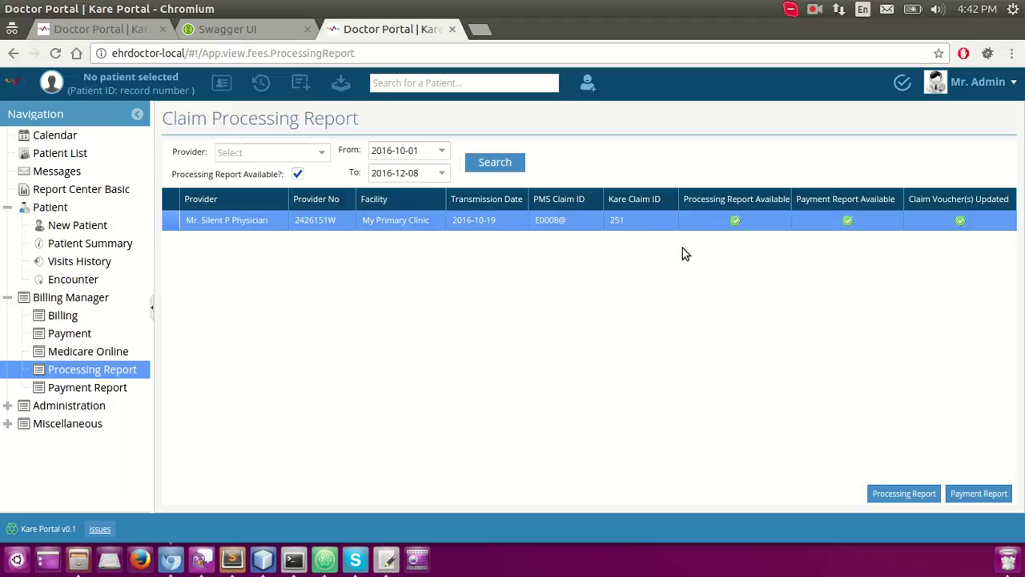
pyautogui.click(112, 354)
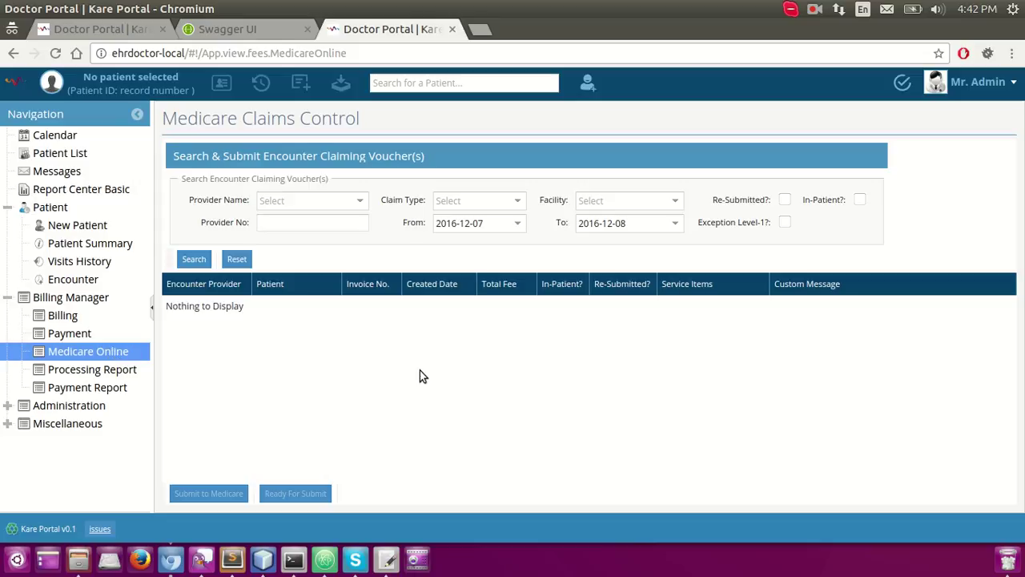
# Search re-submitted Bulk Bill claims for the clinic's physician, which returns nothing for 2016-12-07 to 2016-12-08.
pyautogui.click(785, 201)
pyautogui.click(362, 201)
pyautogui.click(353, 226)
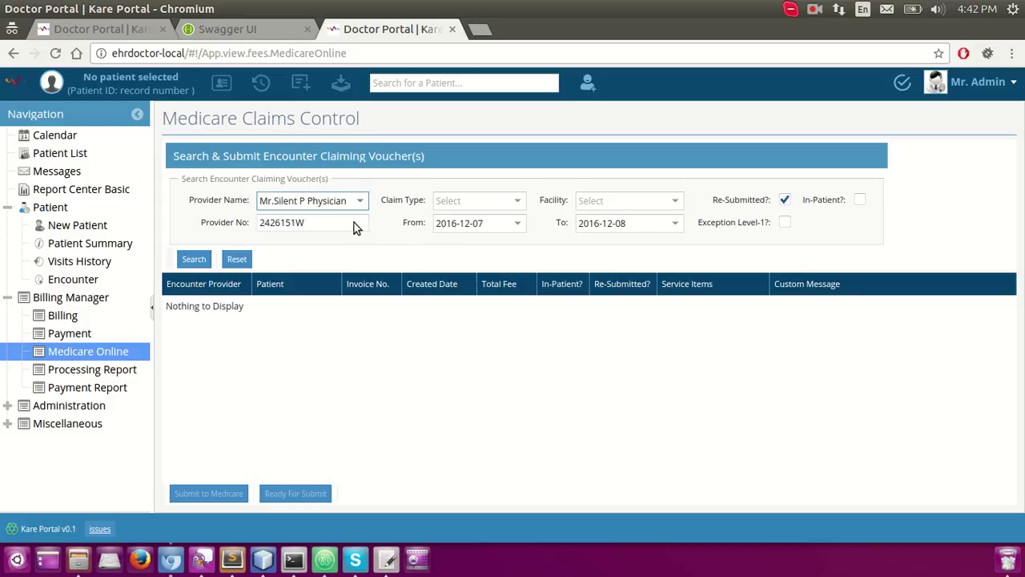
pyautogui.click(473, 205)
pyautogui.click(469, 222)
pyautogui.click(191, 262)
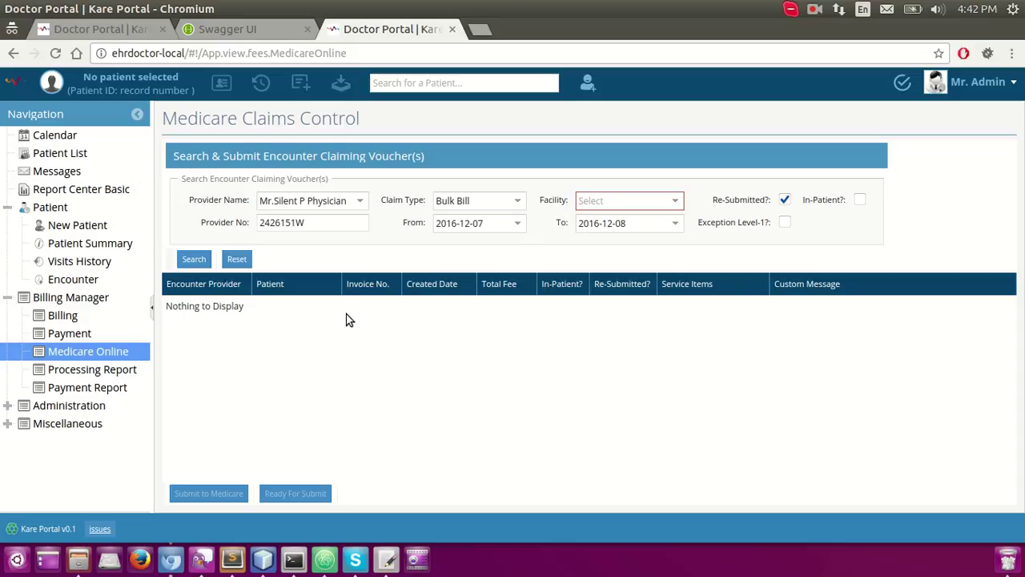
pyautogui.click(116, 32)
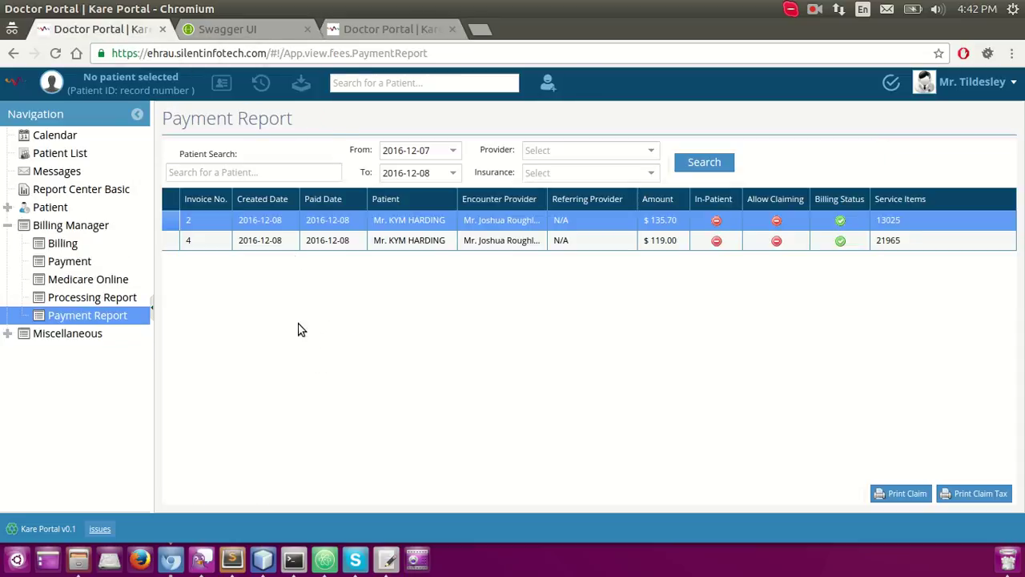
# In the Medicare claims portal, open the Patient List and select the first patient.
pyautogui.click(377, 31)
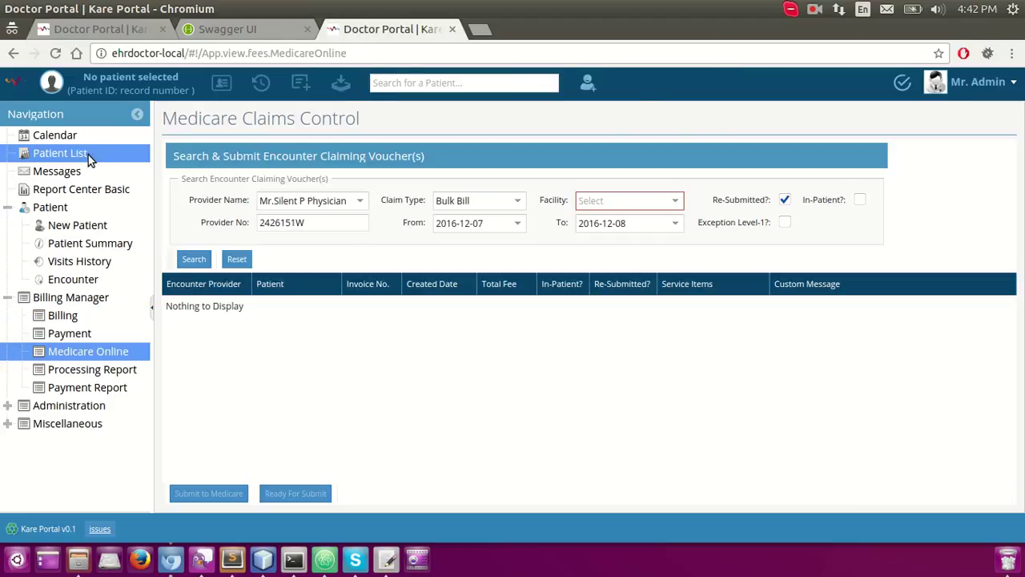
pyautogui.click(88, 157)
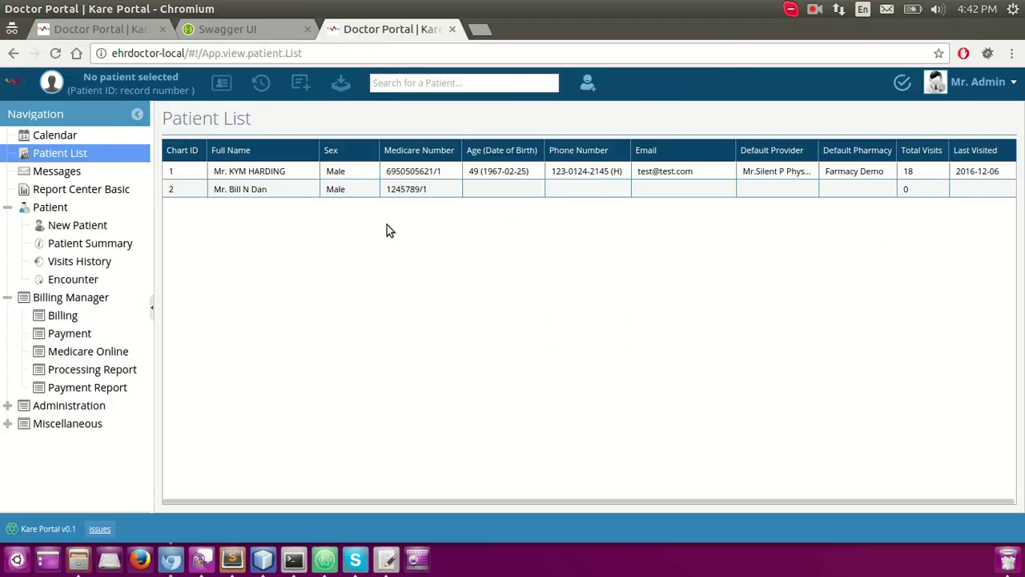
pyautogui.click(401, 173)
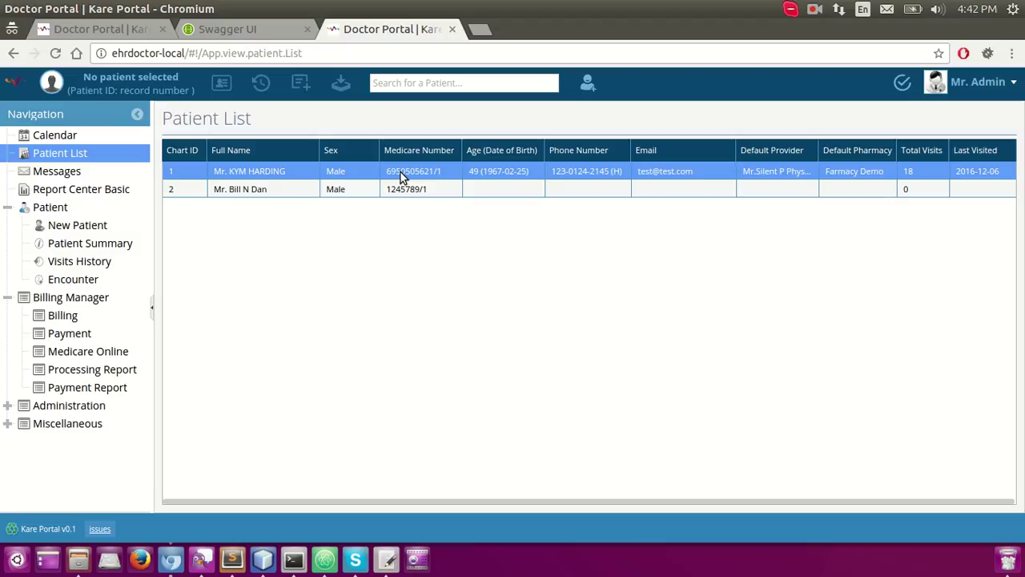
# On the Payment Report, select paid invoices 2 ($135.70) and 4 ($119.00), ending with invoice 2 selected.
pyautogui.click(132, 32)
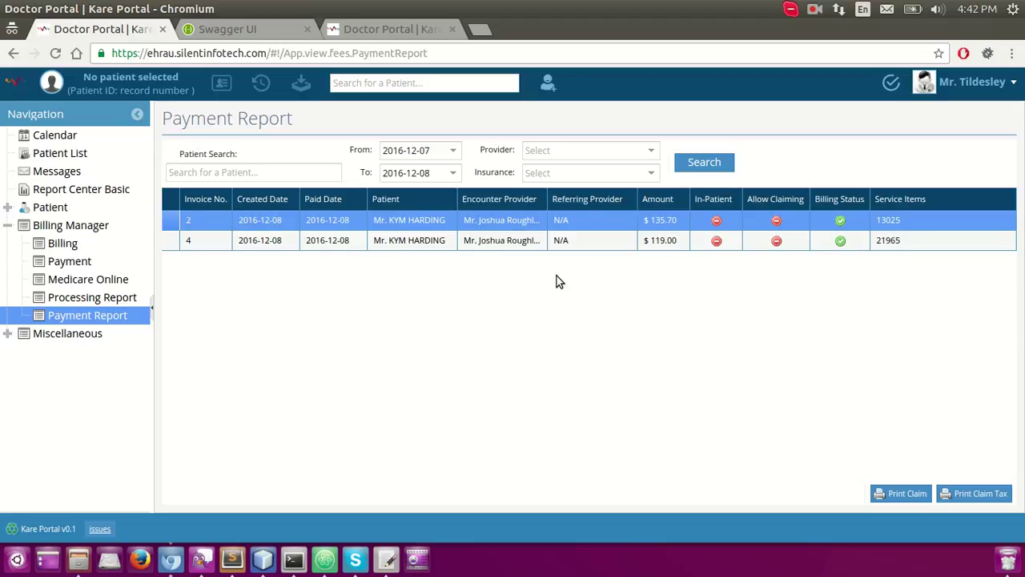
pyautogui.click(566, 240)
pyautogui.click(577, 219)
pyautogui.keyDown('ctrl'); pyautogui.click(575, 238); pyautogui.keyUp('ctrl')
pyautogui.click(575, 239)
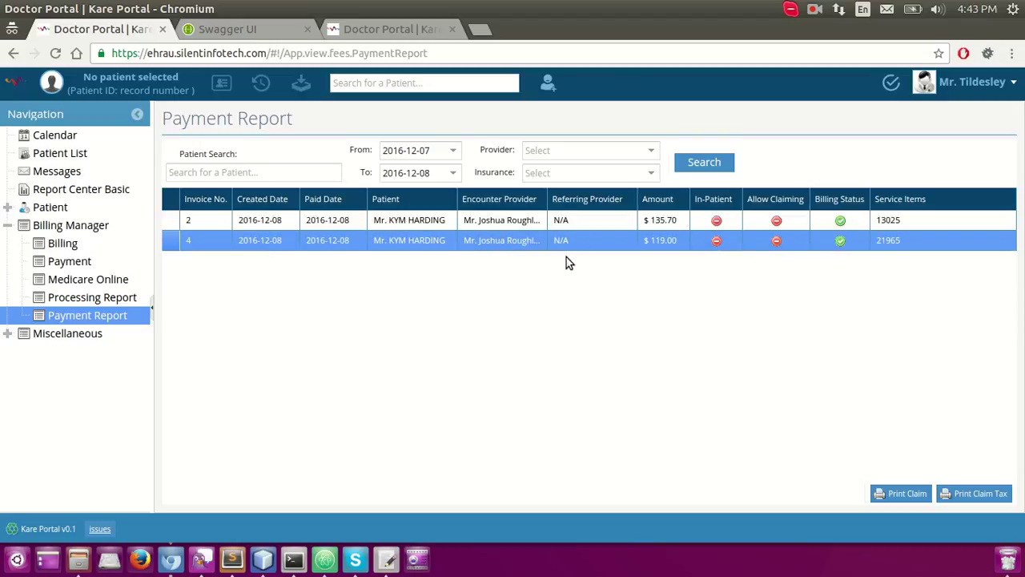
pyautogui.keyDown('ctrl'); pyautogui.click(564, 224); pyautogui.keyUp('ctrl')
pyautogui.keyDown('ctrl'); pyautogui.click(563, 217); pyautogui.keyUp('ctrl')
pyautogui.keyDown('ctrl'); pyautogui.click(544, 217); pyautogui.keyUp('ctrl')
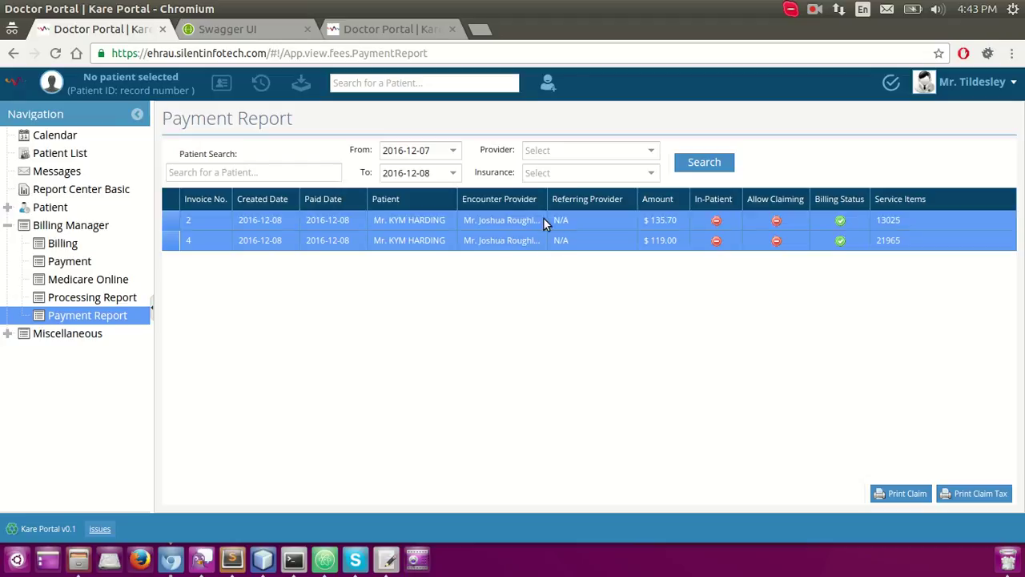
pyautogui.click(543, 218)
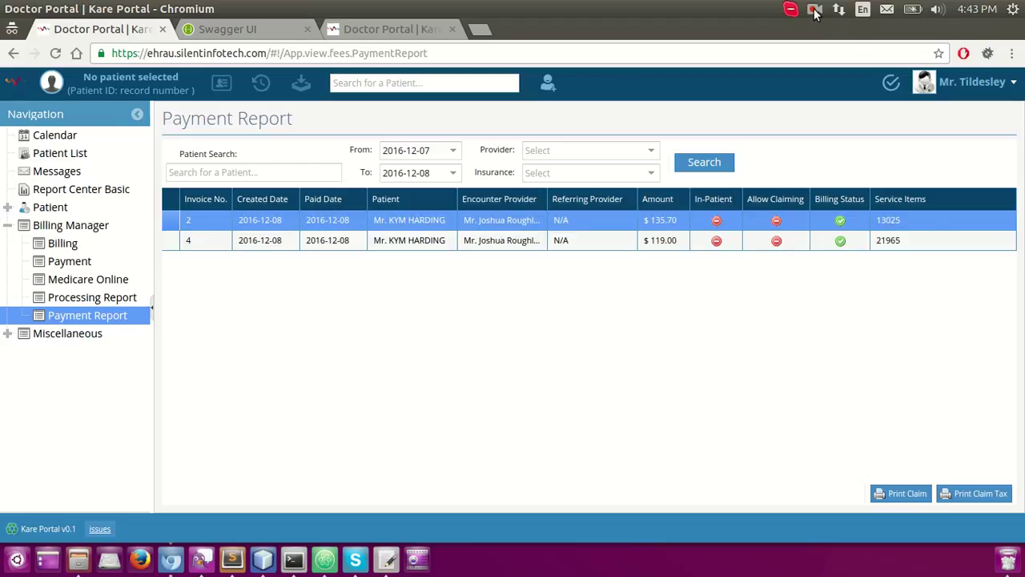